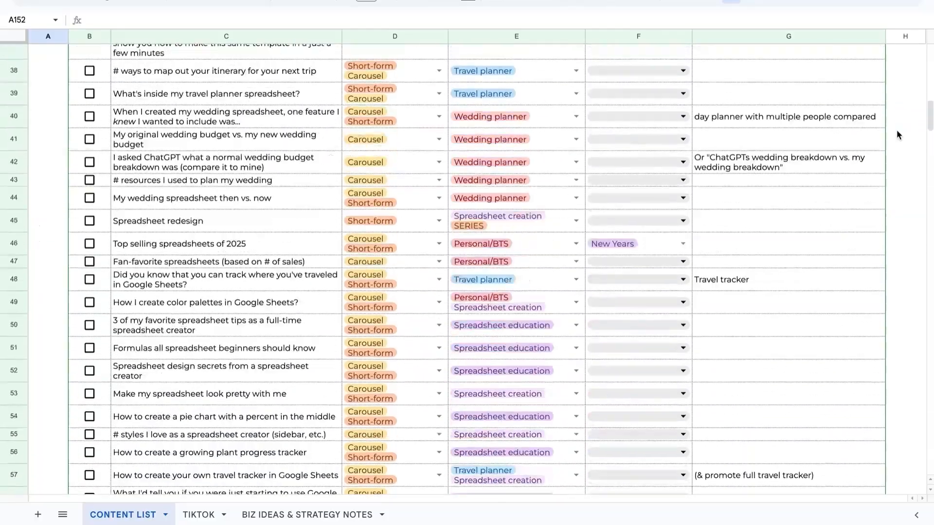
Look through the finished content ideas list and the dropdown options in its Type, Niche/Product and Season columns
{"action": "scroll", "coordinate": [896, 130], "scroll_direction": "down", "scroll_amount": 5}
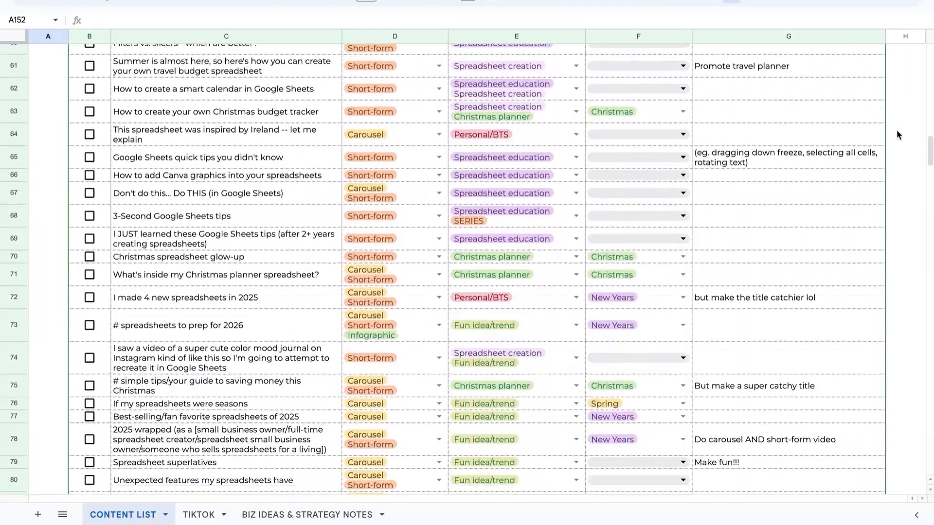
{"action": "scroll", "coordinate": [897, 129], "scroll_direction": "up", "scroll_amount": 15}
{"action": "scroll", "coordinate": [897, 129], "scroll_direction": "up", "scroll_amount": 15}
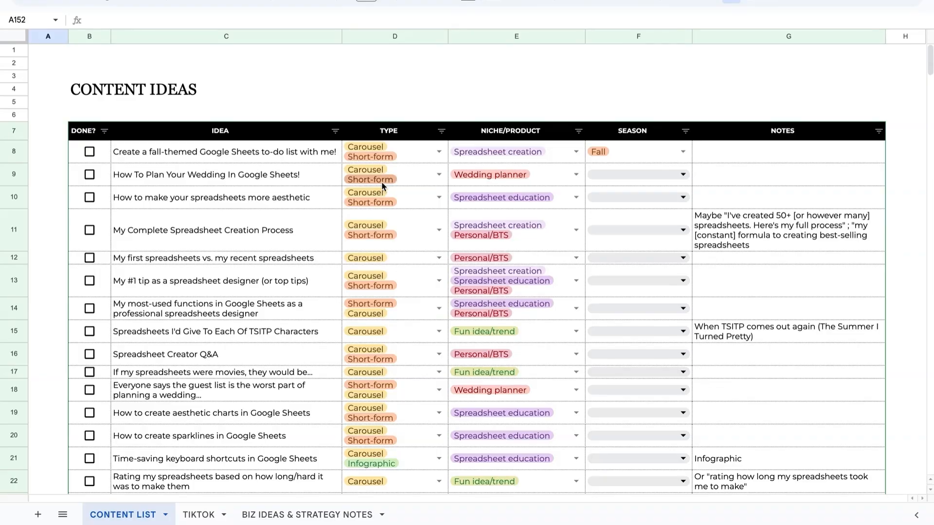
{"action": "left_click", "coordinate": [439, 175]}
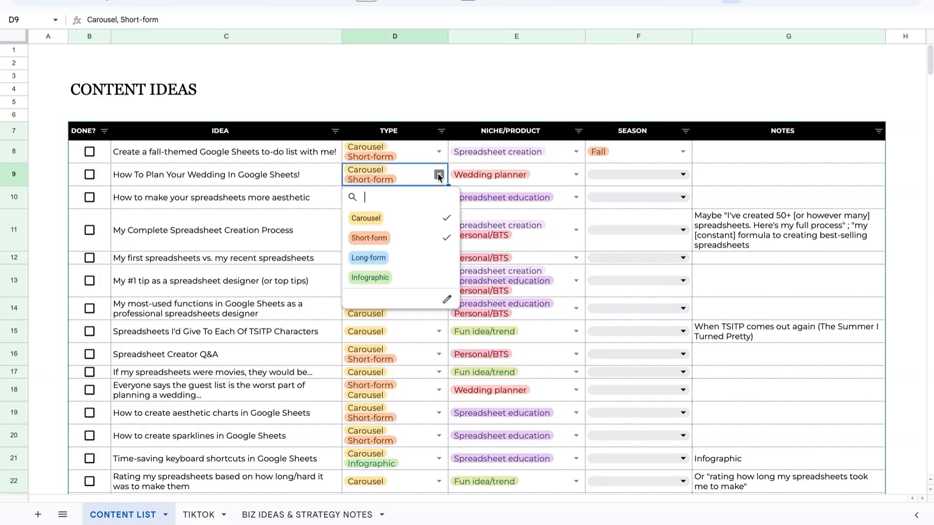
{"action": "left_click", "coordinate": [576, 174]}
{"action": "left_click", "coordinate": [669, 175]}
{"action": "left_click", "coordinate": [513, 102]}
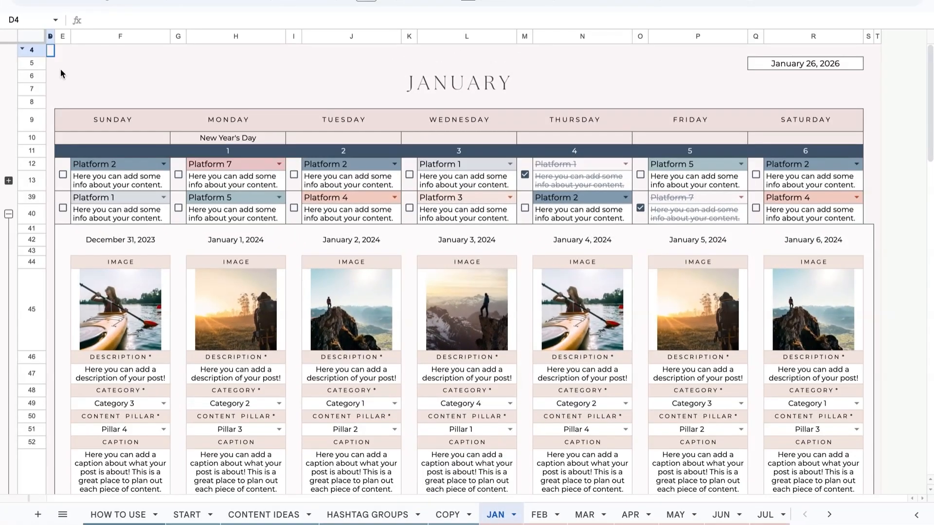
Collapse the expanded post details of the second content row in the January calendar's first week
{"action": "left_click", "coordinate": [8, 214]}
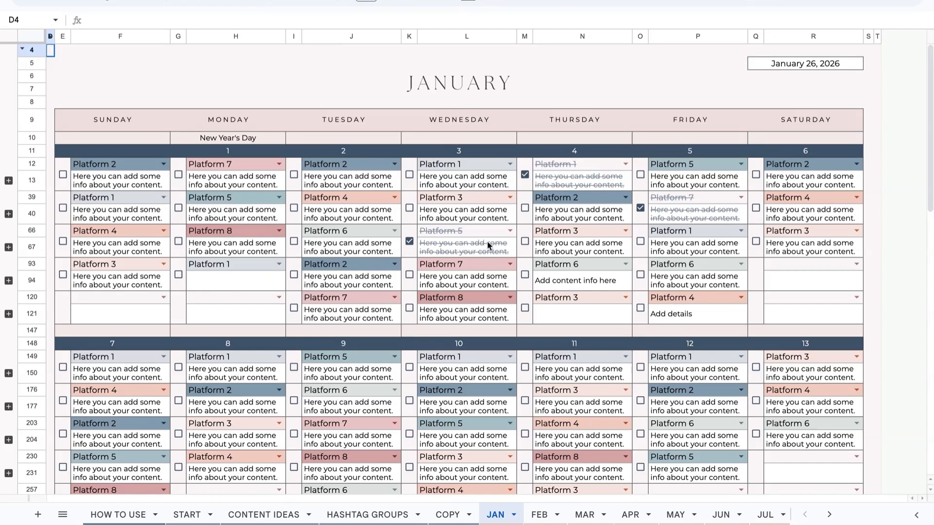
{"action": "left_click", "coordinate": [454, 284]}
{"action": "scroll", "coordinate": [454, 284], "scroll_direction": "down", "scroll_amount": 2}
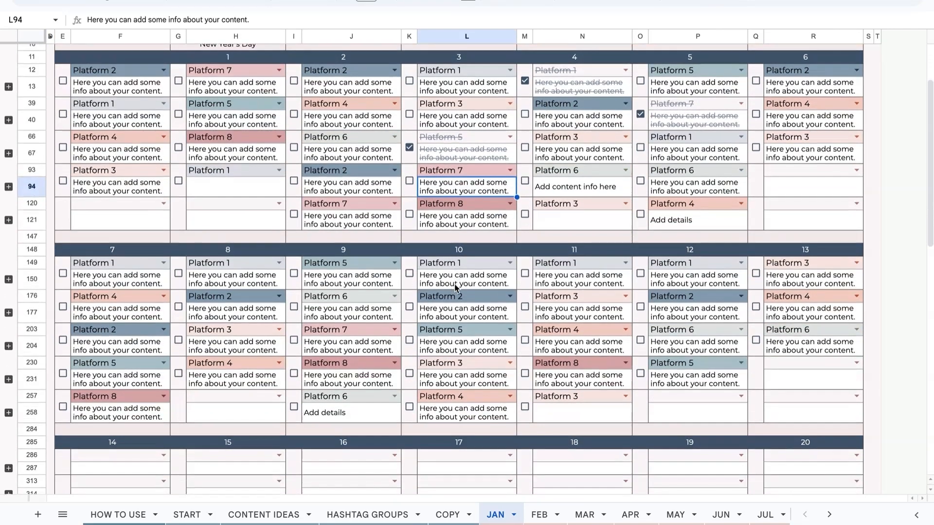
Mark the second content entries for January 10, 11 and 12 as done and expand that row's post details
{"action": "left_click", "coordinate": [409, 306]}
{"action": "left_click", "coordinate": [525, 307]}
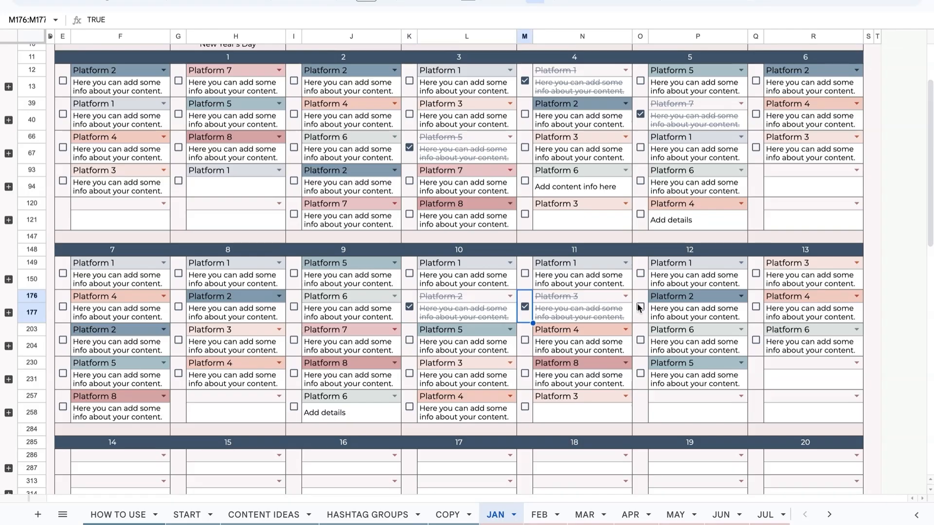
{"action": "left_click", "coordinate": [640, 307]}
{"action": "left_click", "coordinate": [8, 312]}
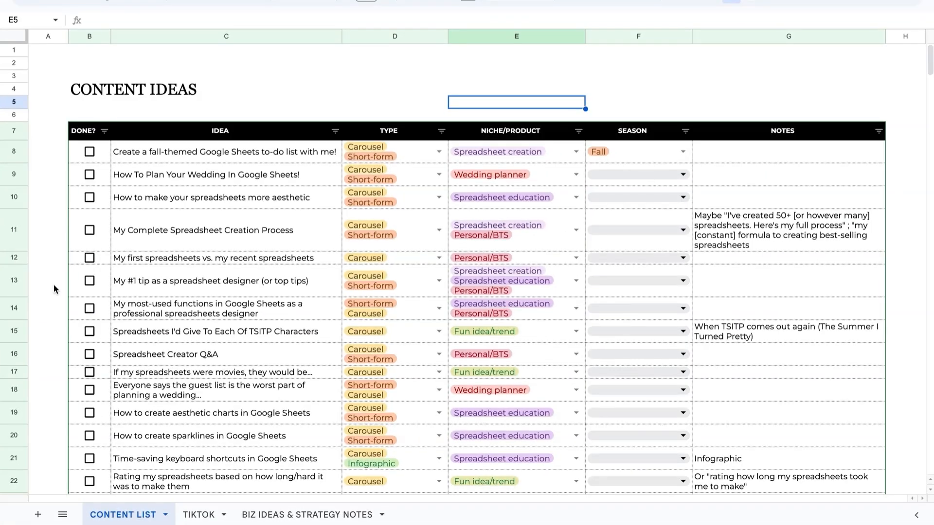
Mark the content ideas in rows 11 to 14 of the CONTENT LIST sheet as done
{"action": "left_click", "coordinate": [89, 230]}
{"action": "left_click", "coordinate": [90, 258]}
{"action": "left_click", "coordinate": [93, 291]}
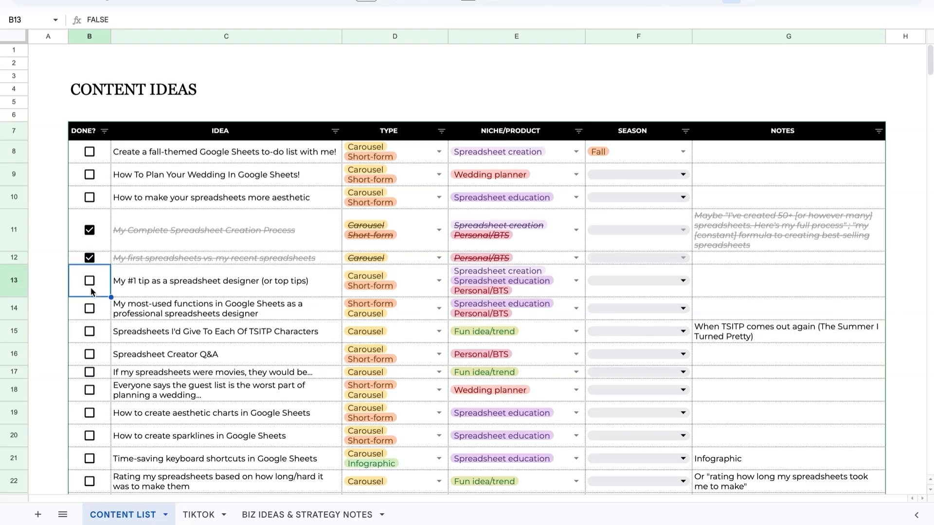
{"action": "left_click", "coordinate": [91, 290]}
{"action": "left_click", "coordinate": [91, 309]}
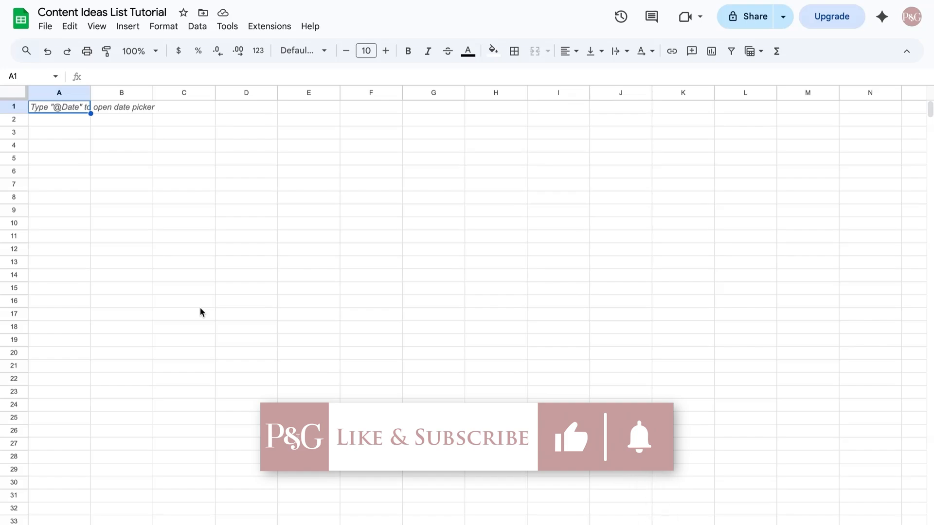
Set the font of the entire blank Content Ideas List Tutorial sheet to Montserrat
{"action": "left_click", "coordinate": [19, 90]}
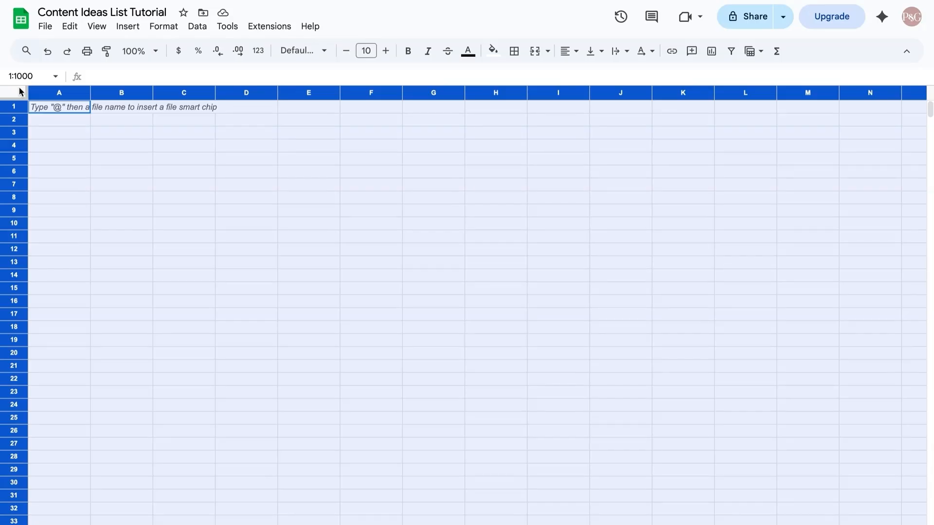
{"action": "left_click", "coordinate": [306, 54]}
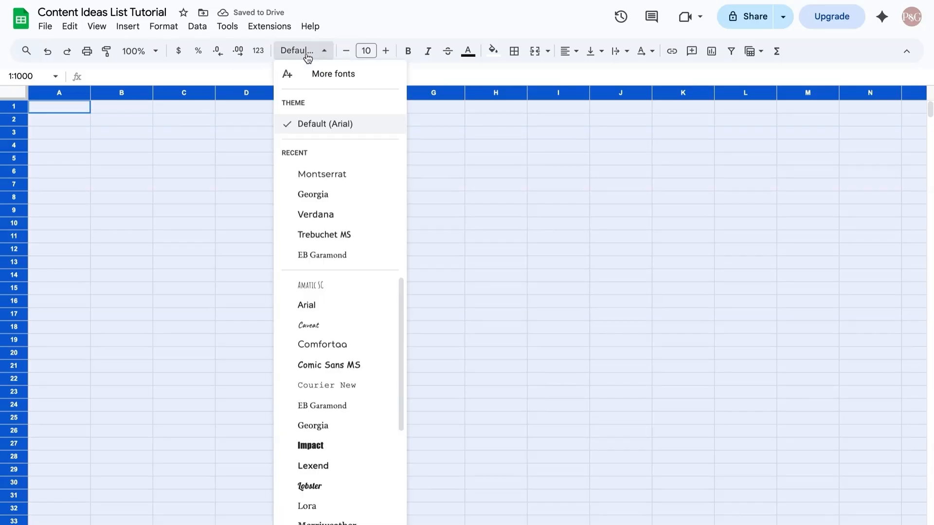
{"action": "left_click", "coordinate": [368, 175]}
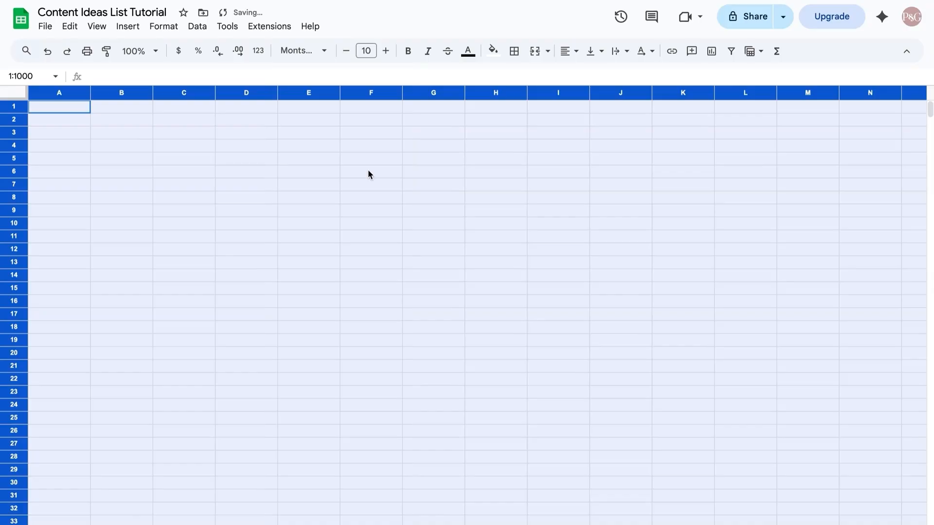
{"action": "left_click", "coordinate": [324, 201]}
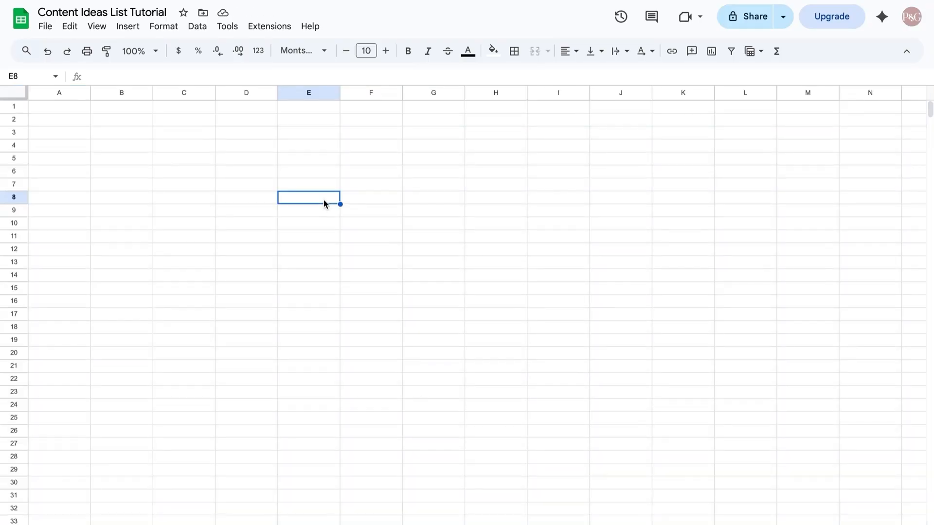
Set the height of row 7 to 30 pixels
{"action": "left_click", "coordinate": [18, 184]}
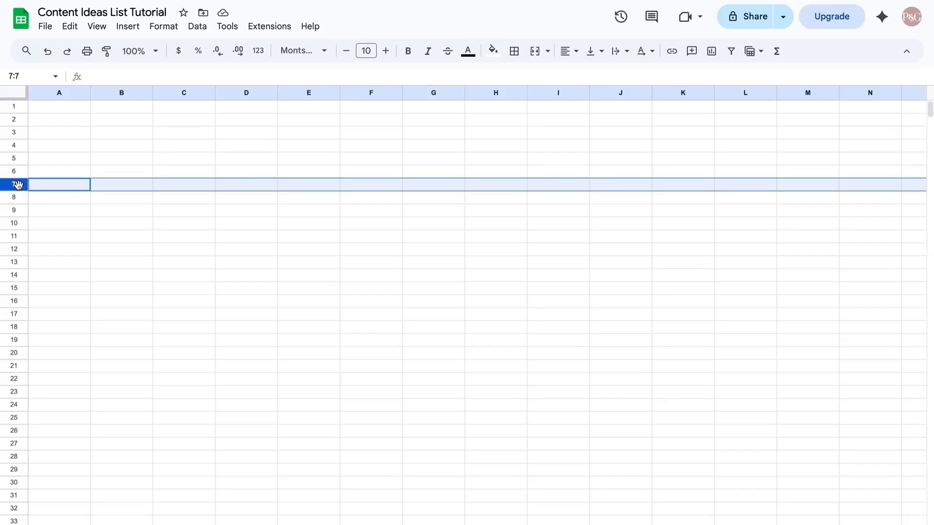
{"action": "right_click", "coordinate": [18, 185]}
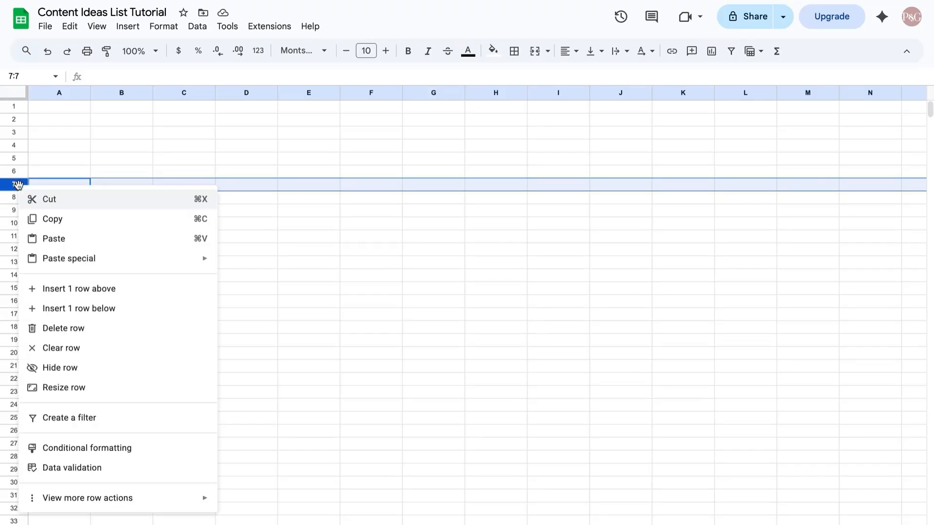
{"action": "left_click", "coordinate": [113, 387]}
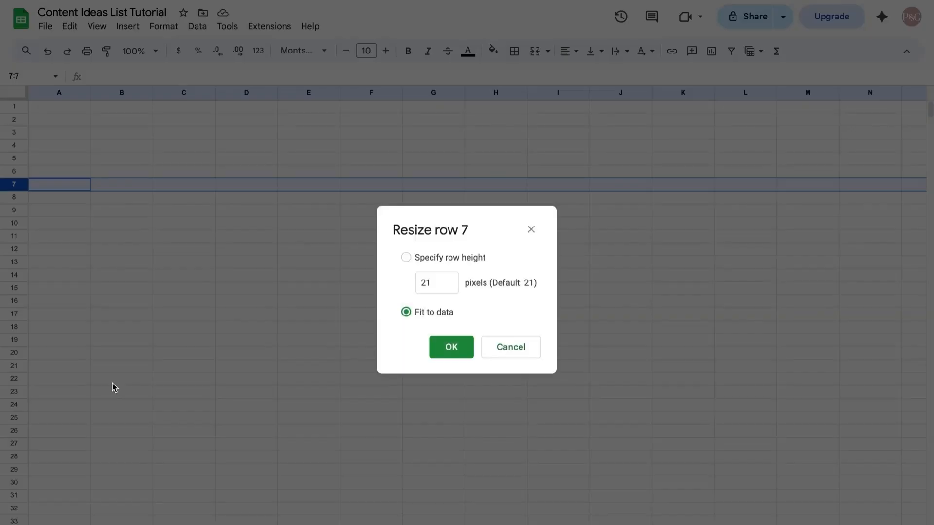
{"action": "left_click", "coordinate": [437, 284]}
{"action": "key", "text": "BackSpace"}
{"action": "key", "text": "BackSpace"}
{"action": "type", "text": "30"}
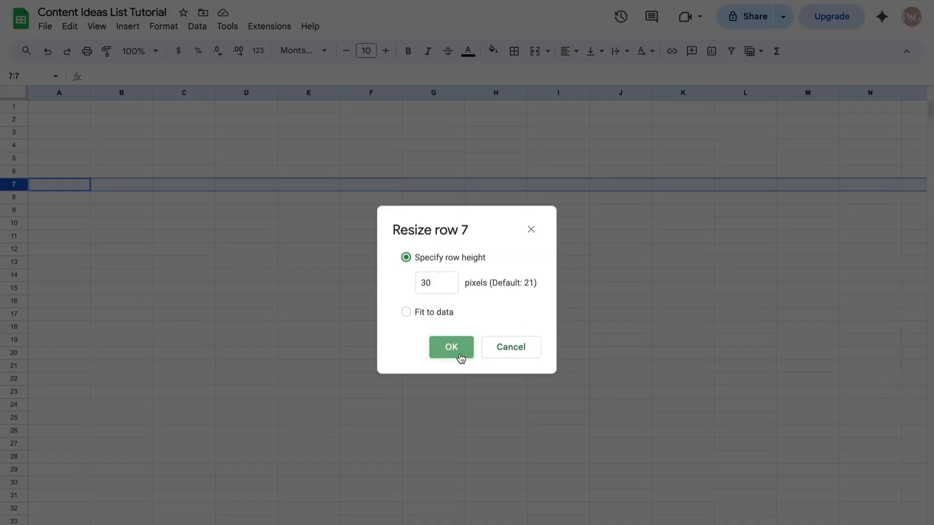
{"action": "left_click", "coordinate": [459, 353]}
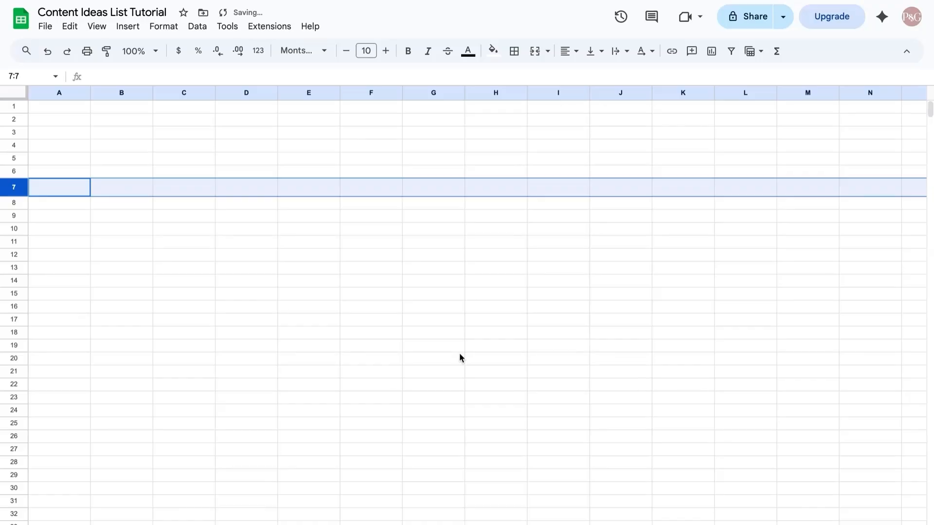
Center the contents of row 7 horizontally and align them to the middle vertically
{"action": "left_click", "coordinate": [569, 51]}
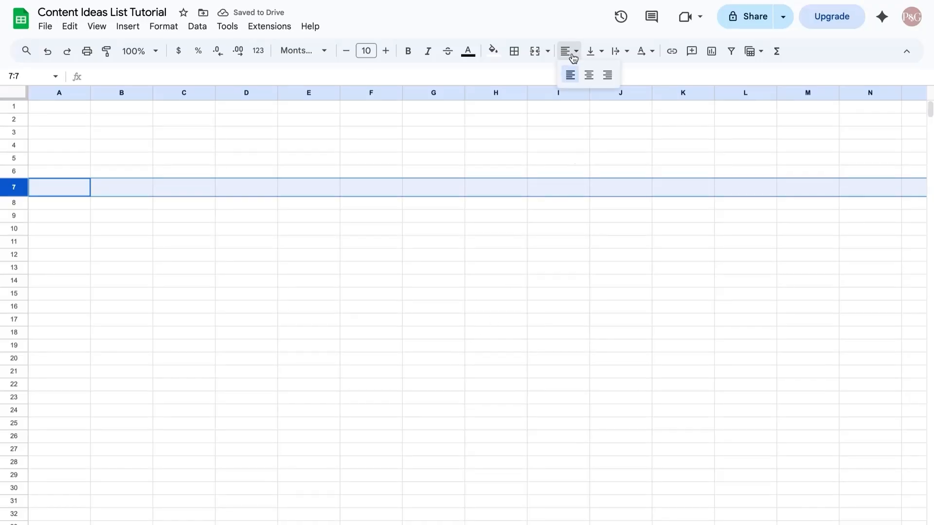
{"action": "left_click", "coordinate": [590, 77]}
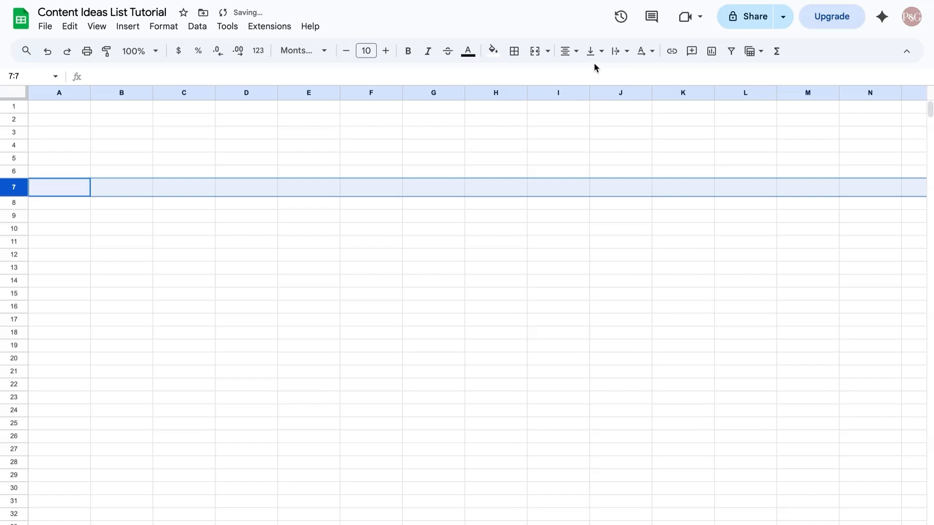
{"action": "left_click", "coordinate": [594, 52]}
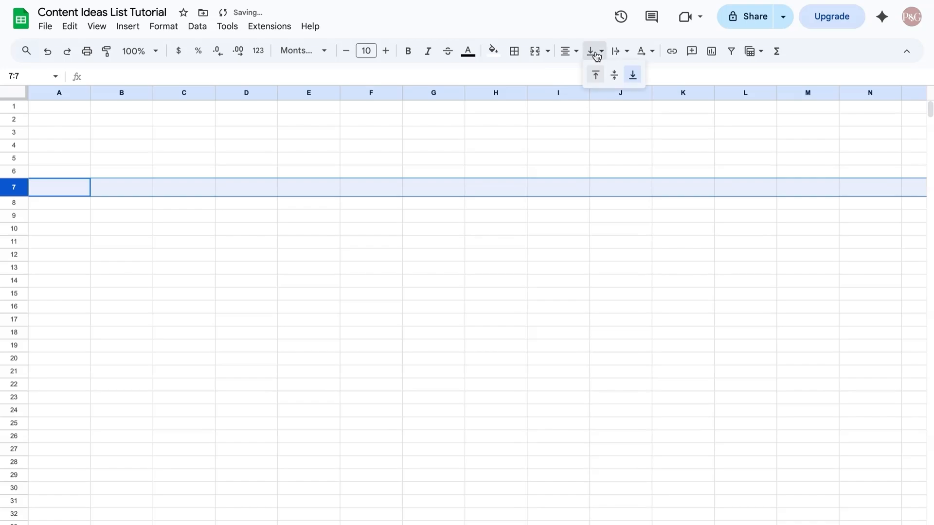
{"action": "left_click", "coordinate": [615, 75]}
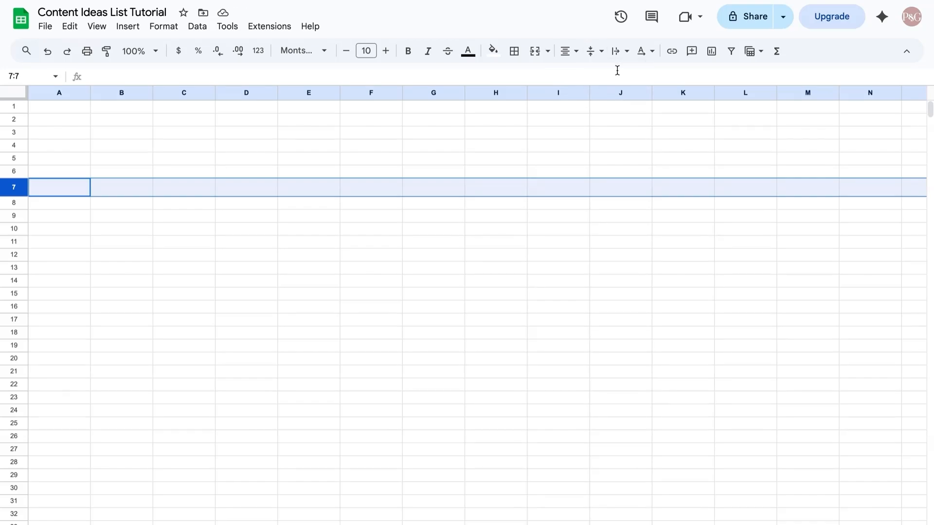
Enter the headers DONE?, IDEA and TYPE in cells B7 to D7
{"action": "left_click", "coordinate": [134, 192]}
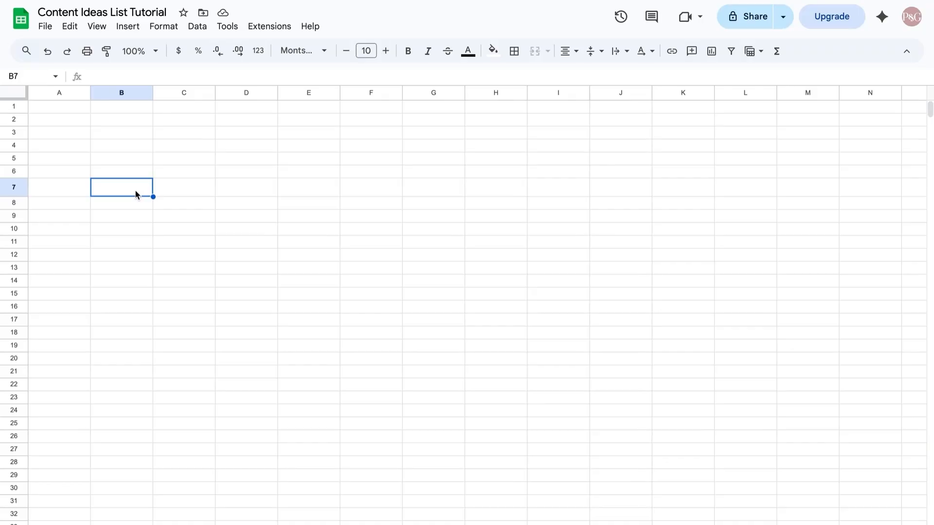
{"action": "key", "text": "Caps_Lock"}
{"action": "type", "text": "DONE?"}
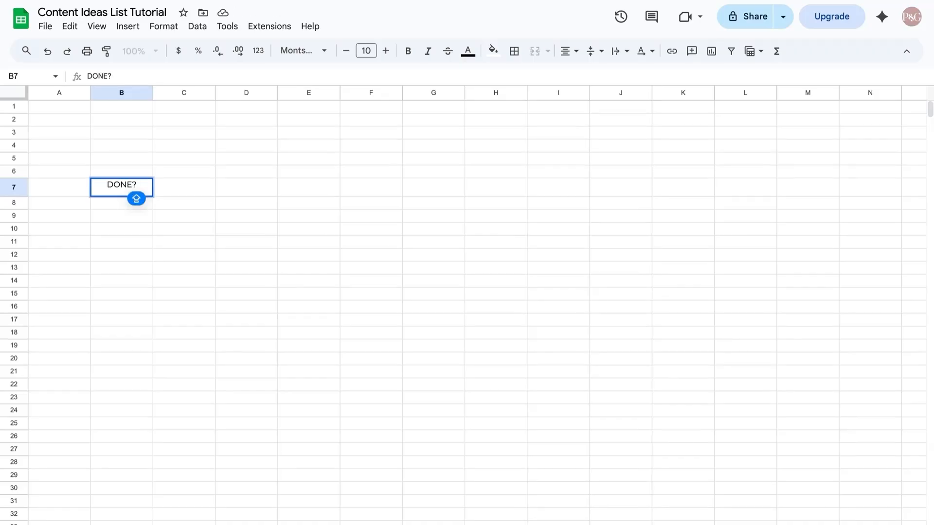
{"action": "key", "text": "Tab"}
{"action": "type", "text": "IDEA"}
{"action": "key", "text": "Tab"}
{"action": "type", "text": "TYPE"}
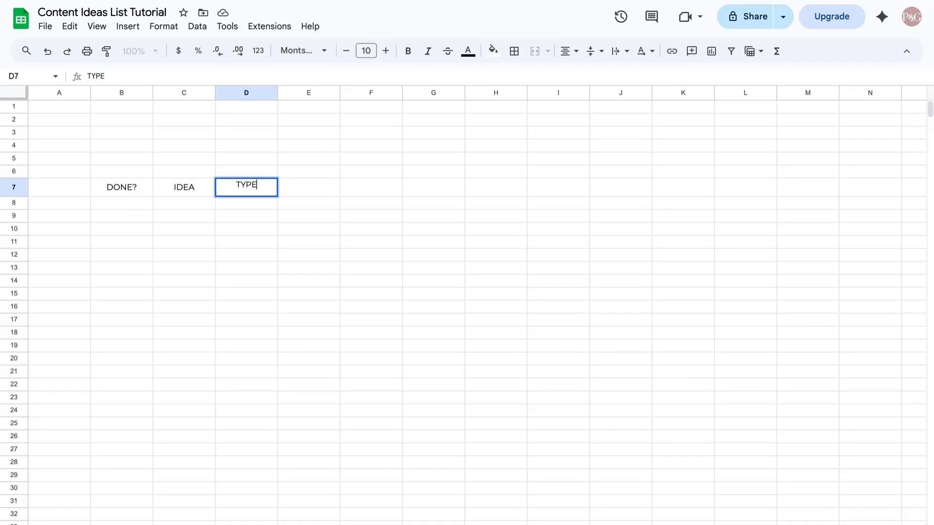
Enter the headers NICHE/PRODUCT, SEASON and NOTES in cells E7 to G7
{"action": "key", "text": "Tab"}
{"action": "type", "text": "NICH"}
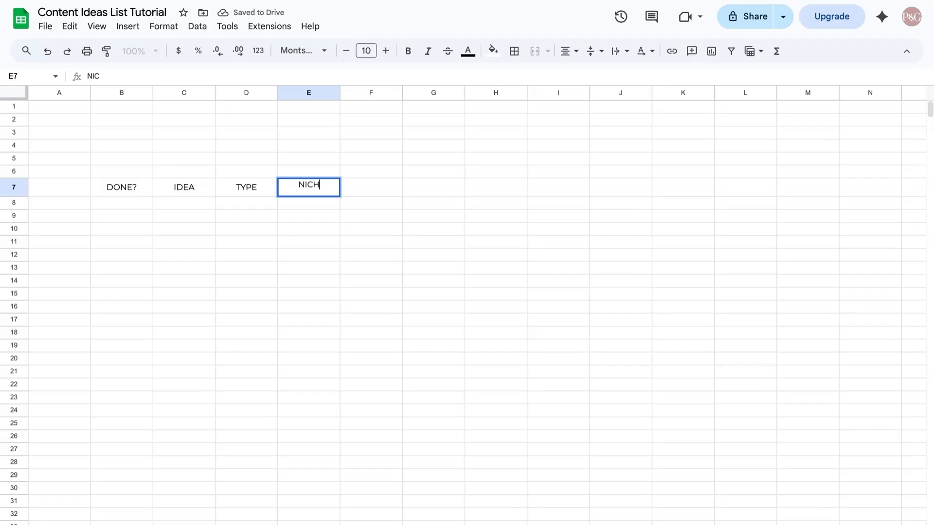
{"action": "type", "text": "E/PRODUCT"}
{"action": "key", "text": "Tab"}
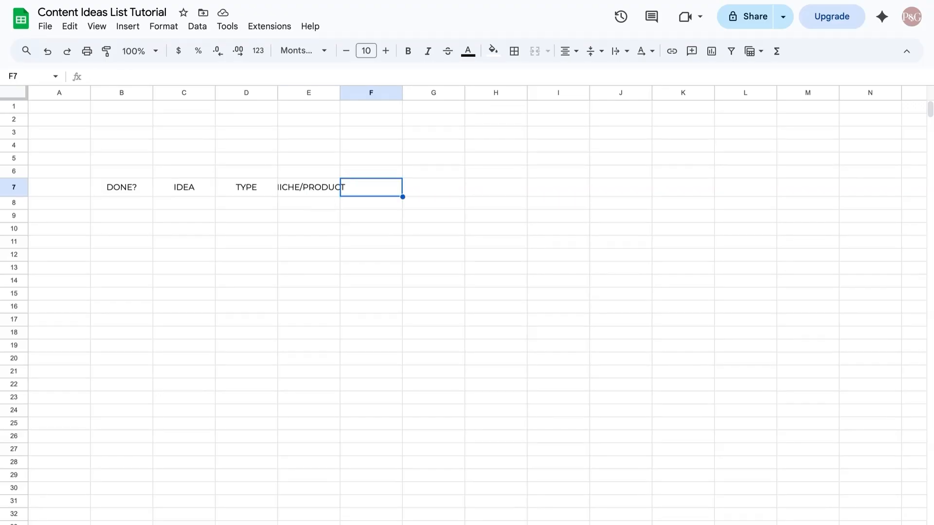
{"action": "type", "text": "SEASON"}
{"action": "key", "text": "Tab"}
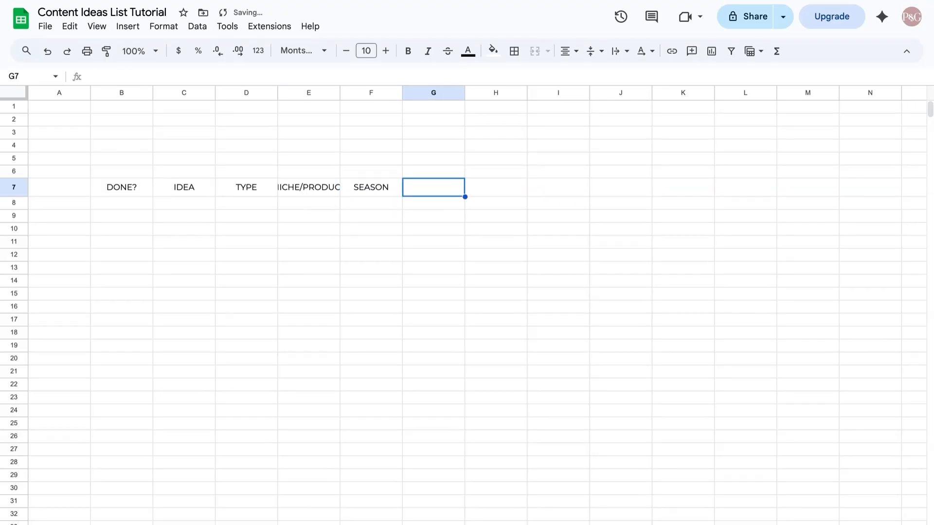
{"action": "type", "text": "NOTES"}
{"action": "key", "text": "Return"}
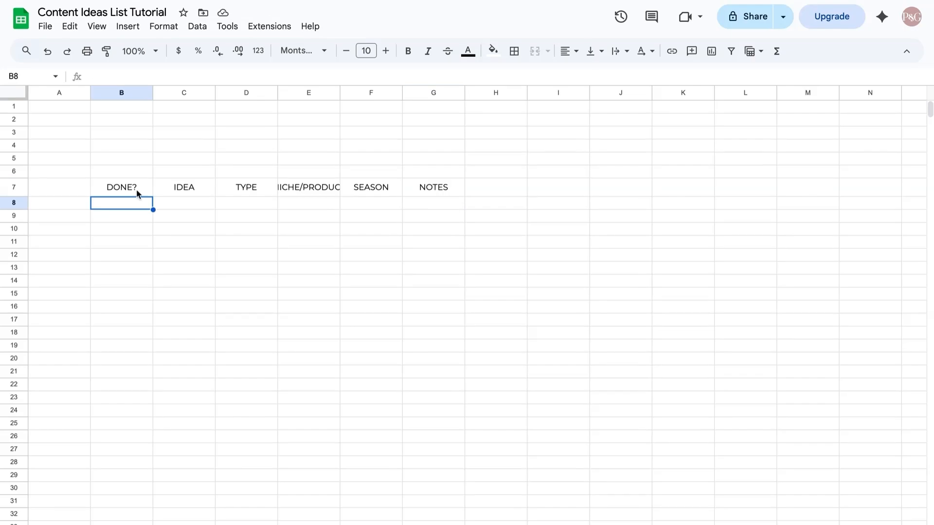
Narrow column B to fit its header, widen columns C and G considerably, and widen columns D to F equally
{"action": "left_click_drag", "start_coordinate": [153, 91], "coordinate": [128, 92]}
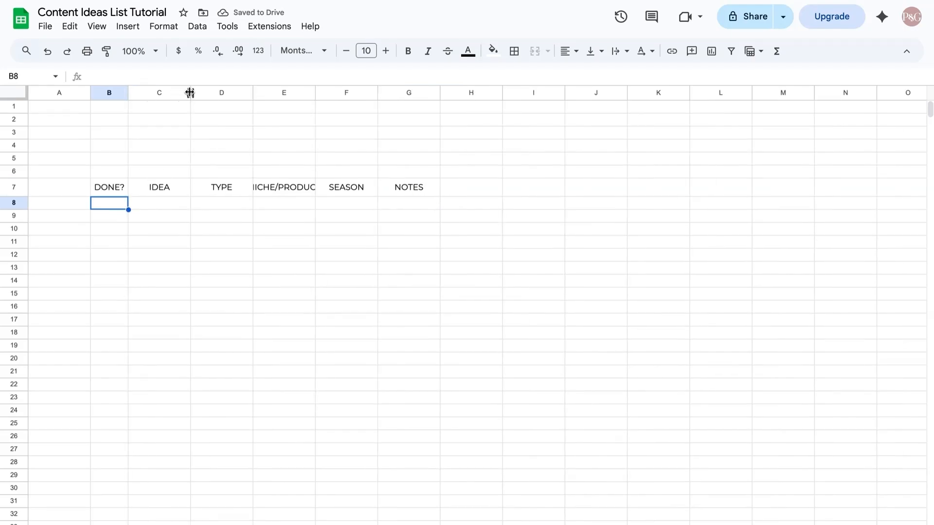
{"action": "left_click_drag", "start_coordinate": [190, 92], "coordinate": [517, 92]}
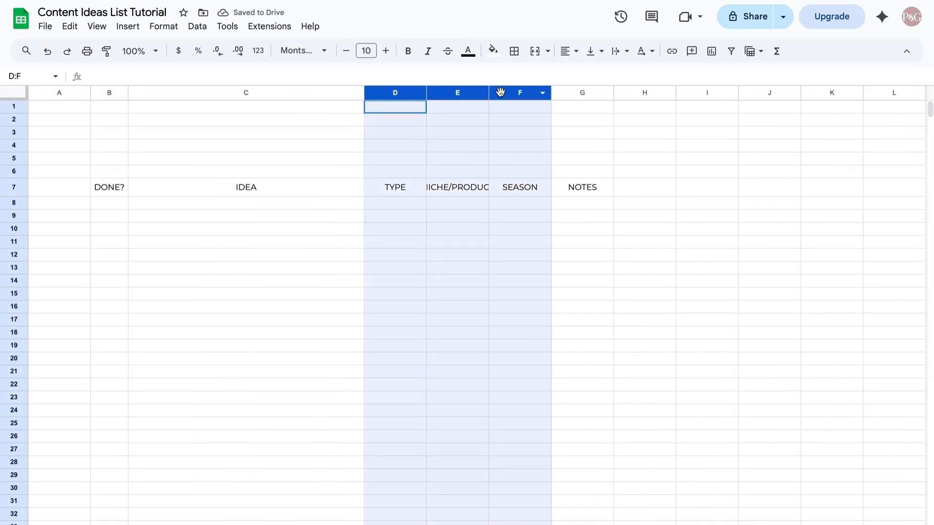
{"action": "left_click_drag", "start_coordinate": [426, 92], "coordinate": [459, 94]}
{"action": "left_click_drag", "start_coordinate": [716, 94], "coordinate": [862, 108]}
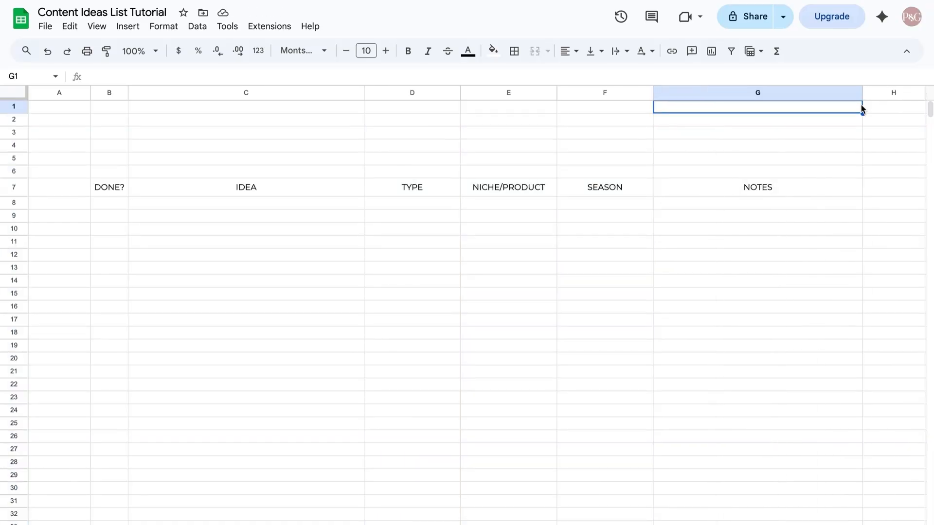
Give the header cells B7 to G7 a black fill with bold white text, and reduce their font size by one step
{"action": "left_click_drag", "start_coordinate": [119, 189], "coordinate": [752, 186]}
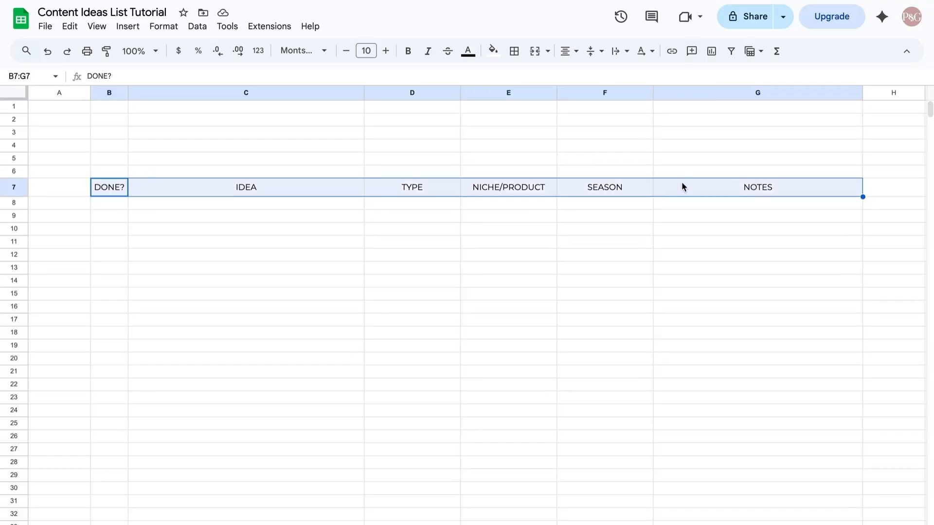
{"action": "left_click", "coordinate": [493, 50]}
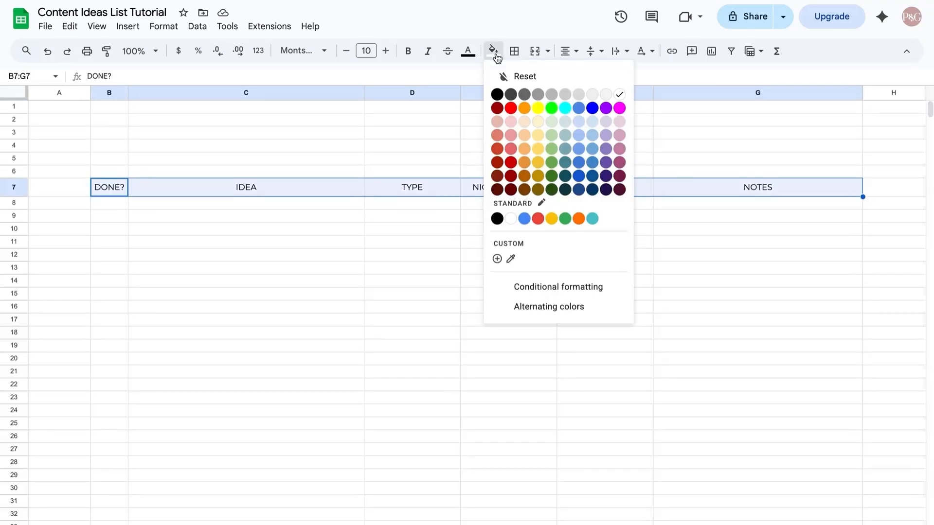
{"action": "left_click", "coordinate": [495, 92]}
{"action": "left_click", "coordinate": [475, 76]}
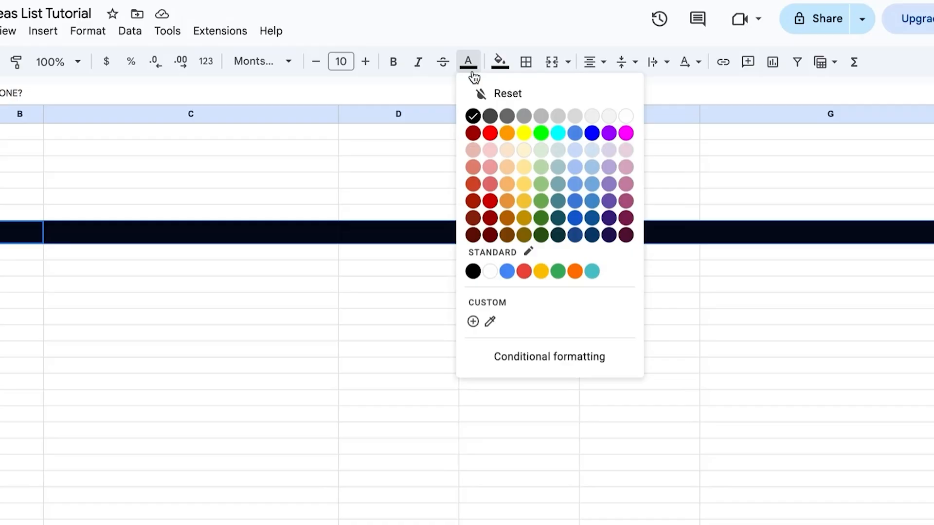
{"action": "left_click", "coordinate": [622, 115]}
{"action": "left_click", "coordinate": [397, 70]}
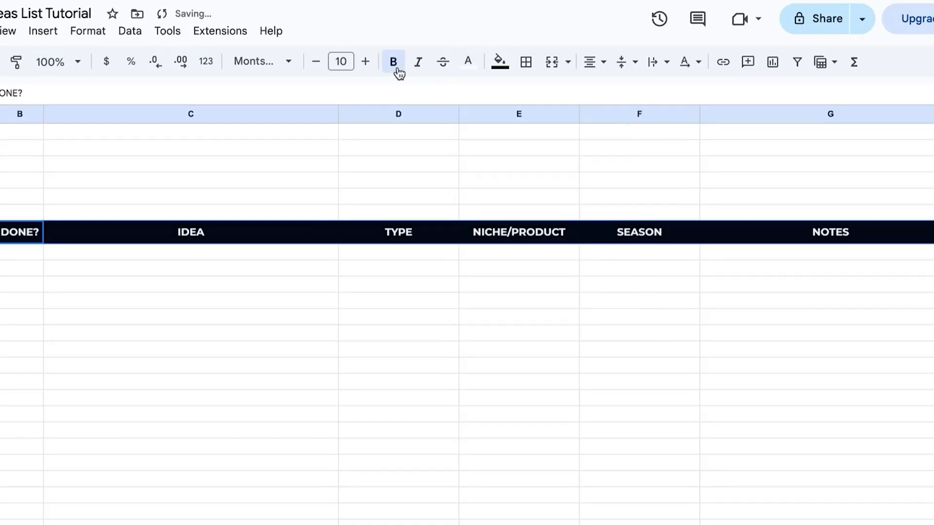
{"action": "left_click", "coordinate": [317, 62]}
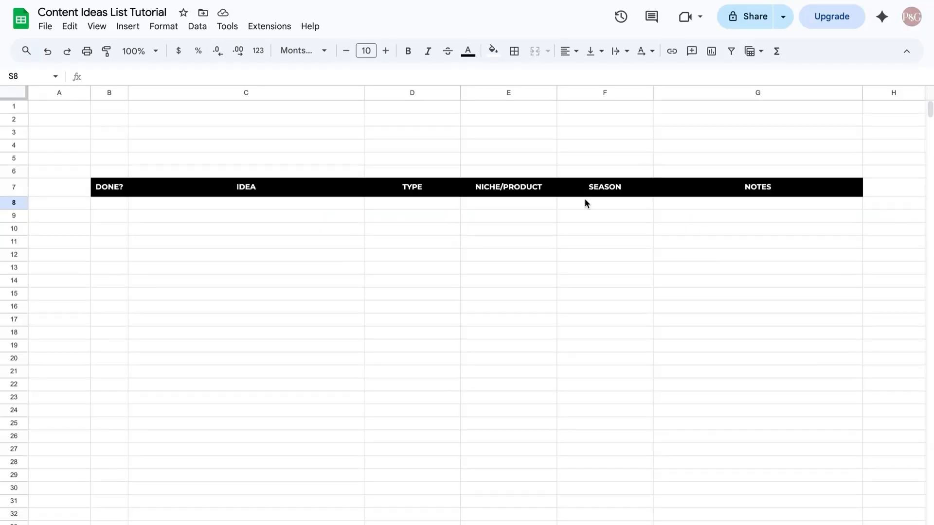
Delete columns I through Z
{"action": "scroll", "coordinate": [585, 199], "scroll_direction": "right", "scroll_amount": 5}
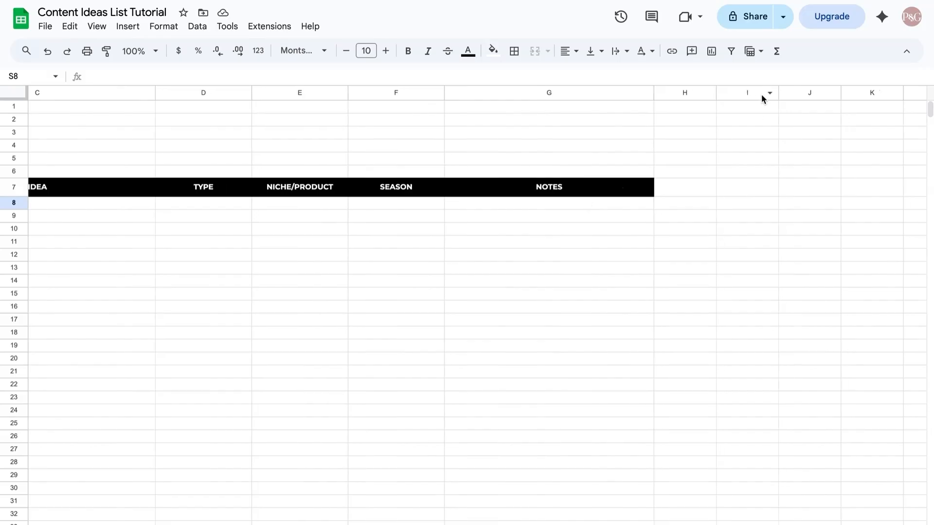
{"action": "left_click", "coordinate": [744, 92]}
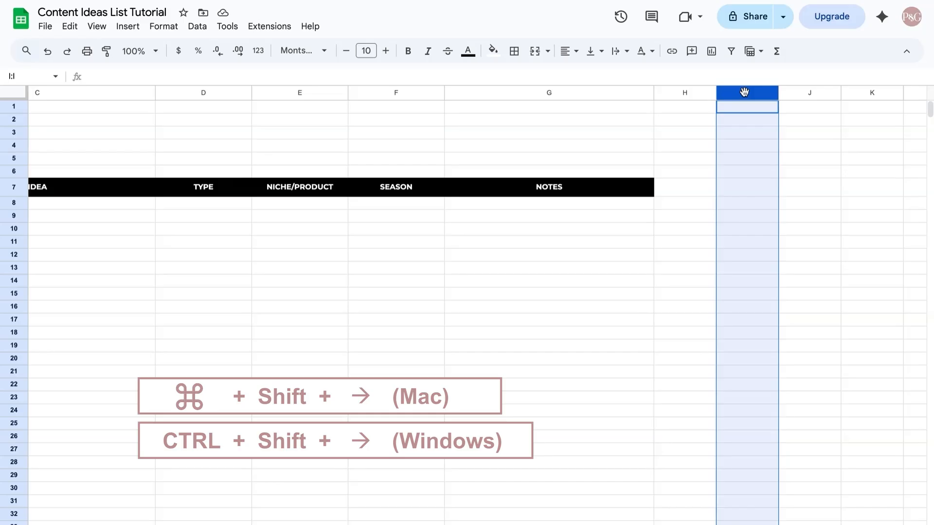
{"action": "key", "text": "ctrl+shift+Right"}
{"action": "scroll", "coordinate": [523, 224], "scroll_direction": "left", "scroll_amount": 5}
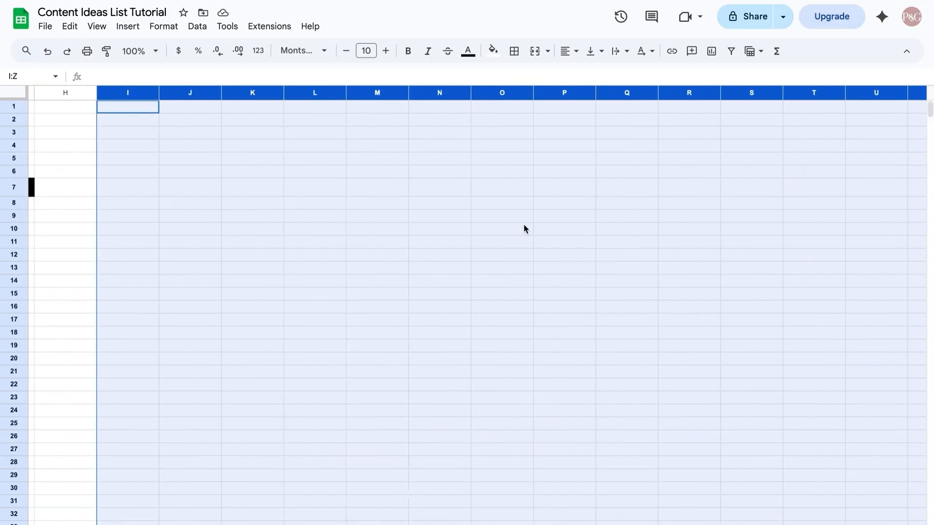
{"action": "scroll", "coordinate": [524, 224], "scroll_direction": "left", "scroll_amount": 3}
{"action": "scroll", "coordinate": [523, 223], "scroll_direction": "right", "scroll_amount": 8}
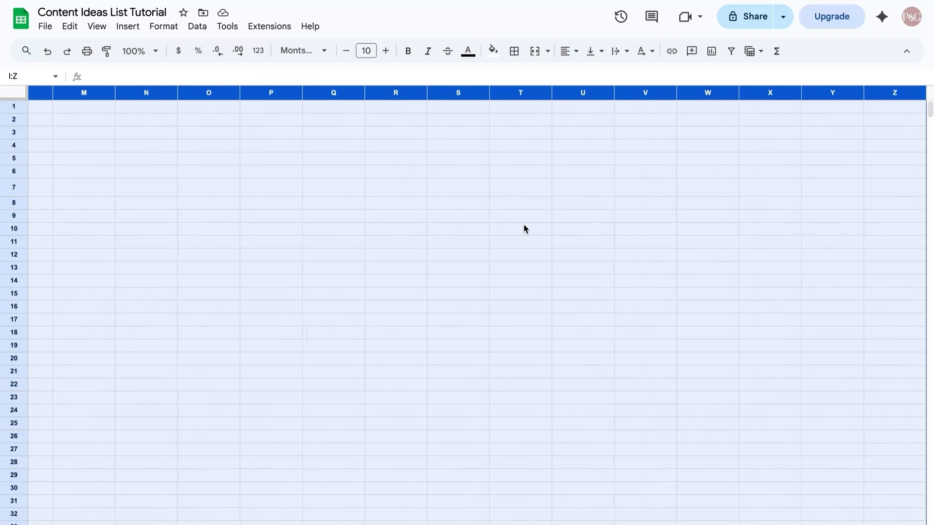
{"action": "right_click", "coordinate": [512, 218]}
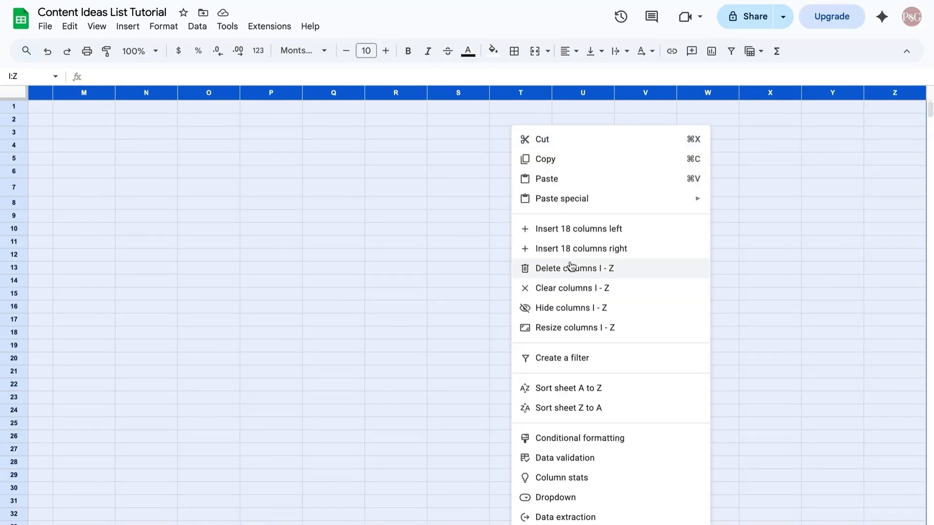
{"action": "left_click", "coordinate": [612, 271]}
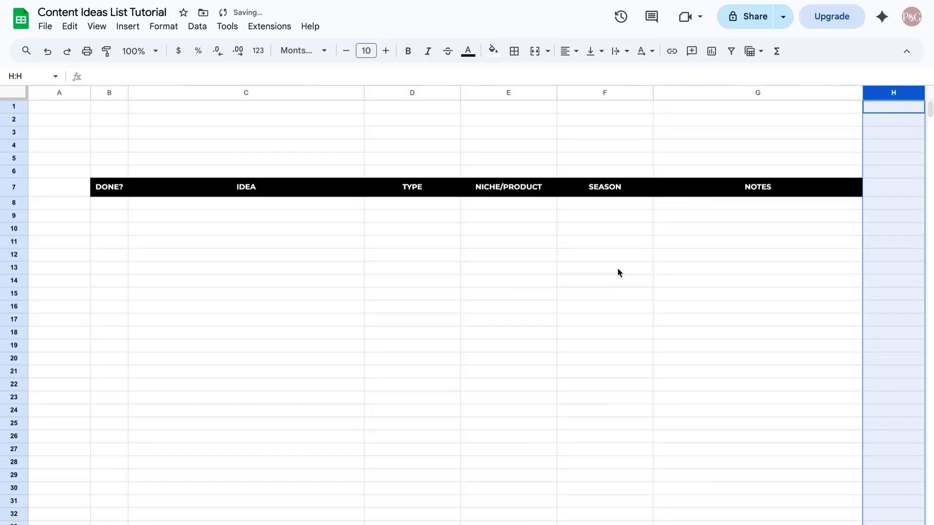
{"action": "left_click", "coordinate": [618, 269]}
{"action": "scroll", "coordinate": [618, 269], "scroll_direction": "down", "scroll_amount": 2}
{"action": "scroll", "coordinate": [618, 269], "scroll_direction": "up", "scroll_amount": 3}
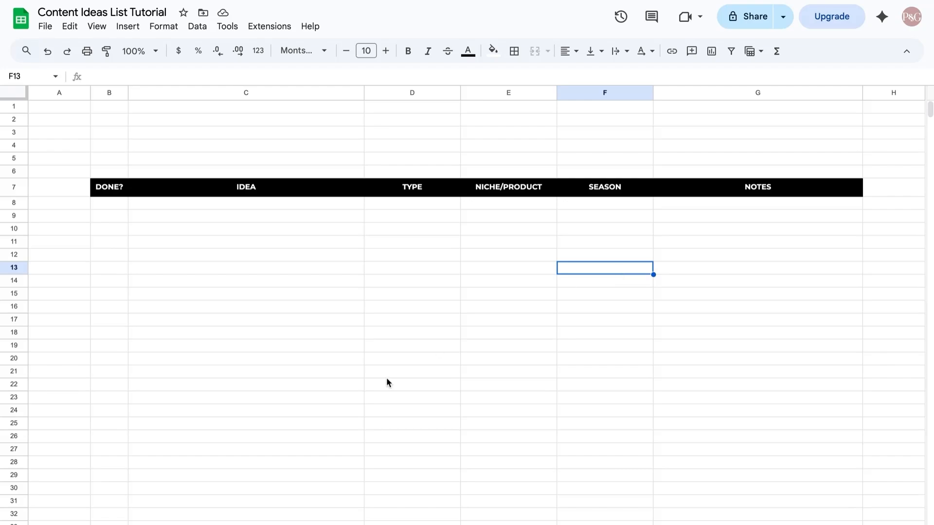
Add a thin black outer border around the table range B7:G108
{"action": "scroll", "coordinate": [387, 379], "scroll_direction": "down", "scroll_amount": 15}
{"action": "scroll", "coordinate": [386, 379], "scroll_direction": "down", "scroll_amount": 5}
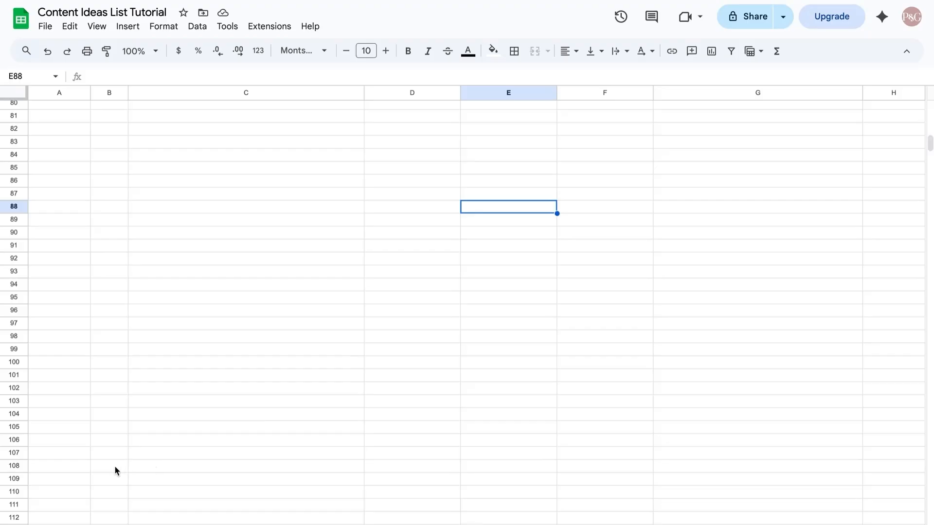
{"action": "left_click_drag", "start_coordinate": [115, 465], "coordinate": [812, 185]}
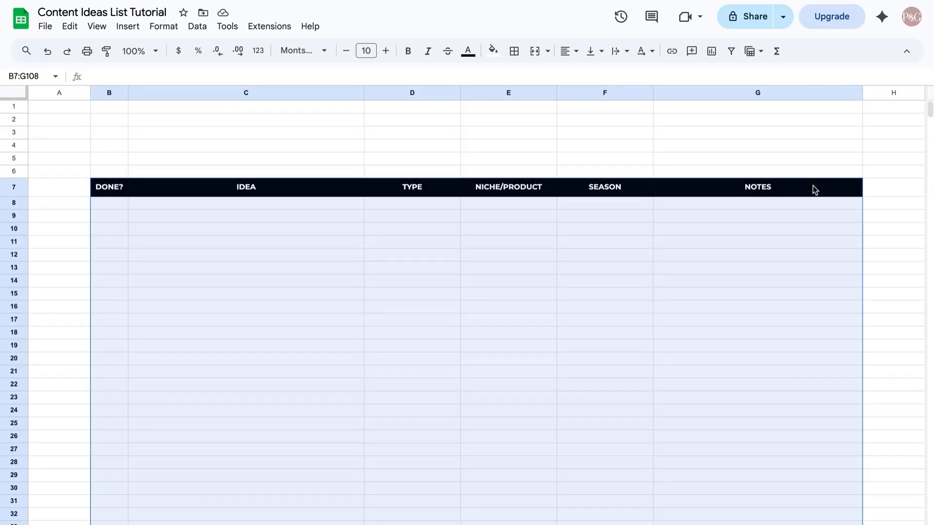
{"action": "left_click", "coordinate": [518, 58]}
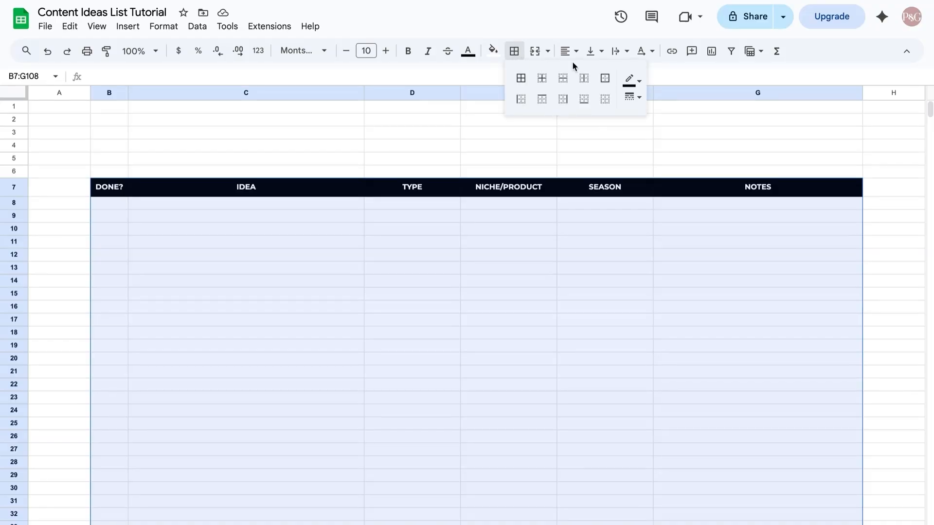
{"action": "left_click", "coordinate": [631, 81]}
{"action": "left_click", "coordinate": [635, 122]}
{"action": "left_click", "coordinate": [632, 97]}
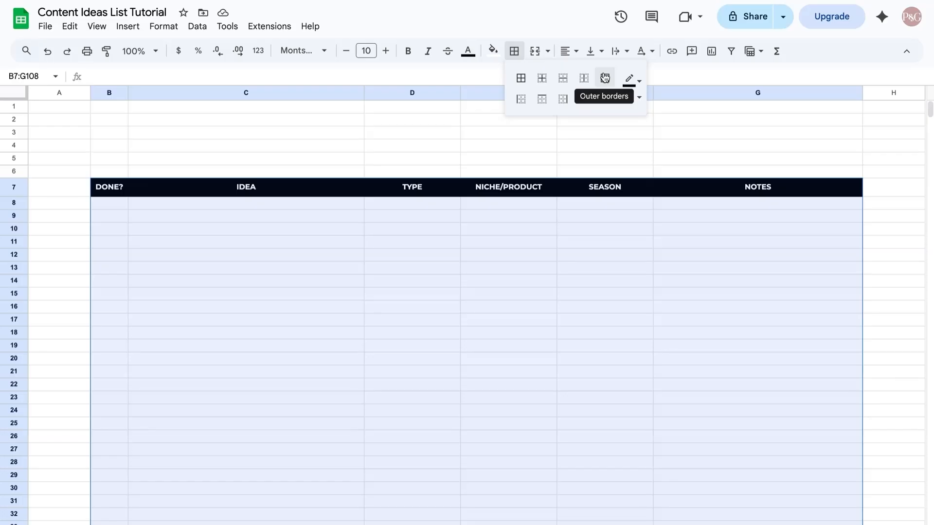
{"action": "left_click", "coordinate": [605, 79]}
{"action": "left_click", "coordinate": [451, 134]}
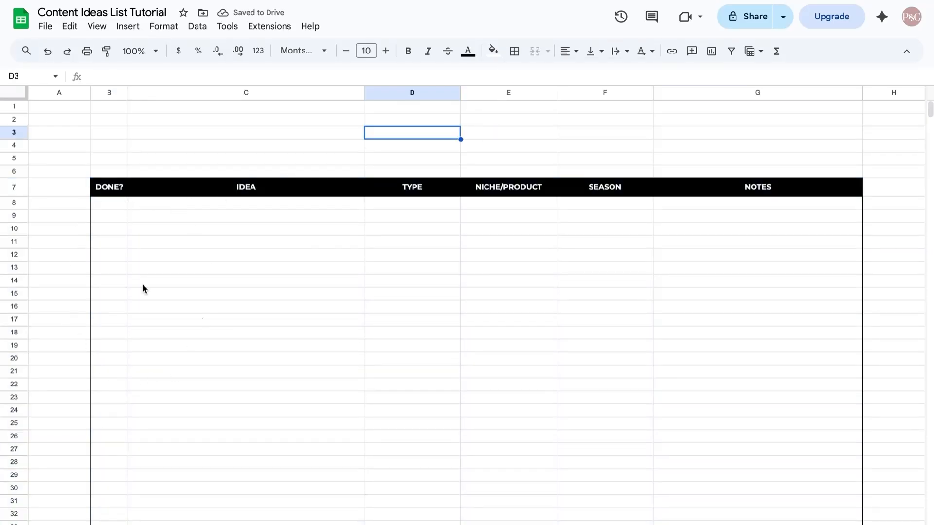
Apply dotted black inner borders to the cells below the header, B8:G108
{"action": "scroll", "coordinate": [759, 275], "scroll_direction": "down", "scroll_amount": 5}
{"action": "scroll", "coordinate": [759, 276], "scroll_direction": "up", "scroll_amount": 5}
{"action": "left_click_drag", "start_coordinate": [100, 203], "coordinate": [783, 324]}
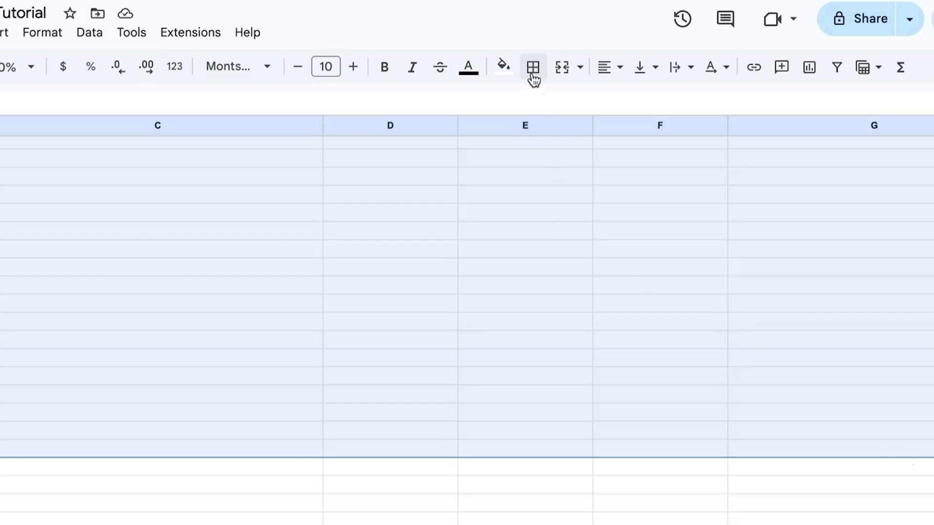
{"action": "left_click", "coordinate": [533, 68]}
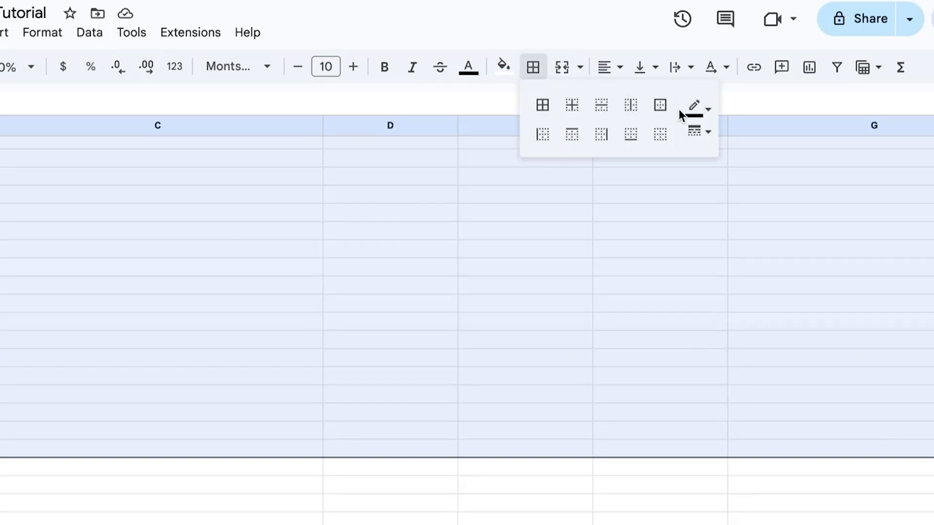
{"action": "left_click", "coordinate": [702, 130]}
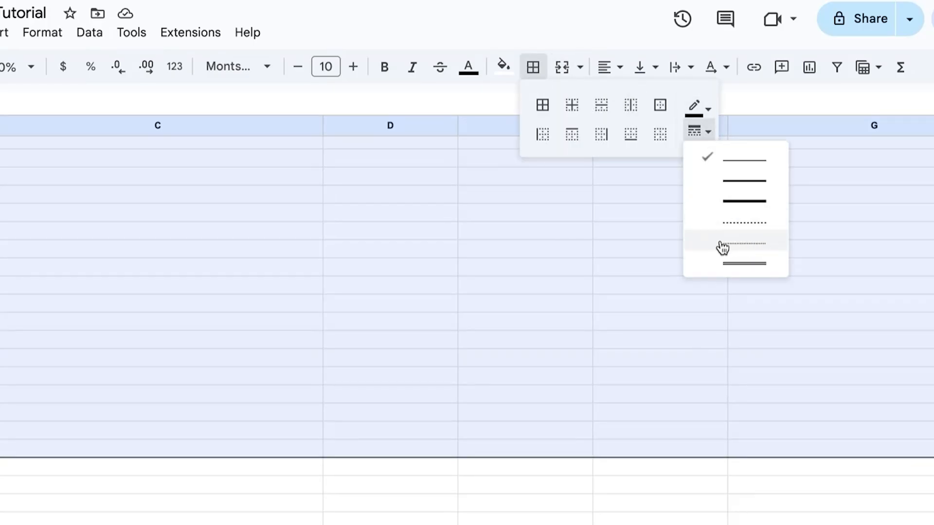
{"action": "left_click", "coordinate": [761, 248]}
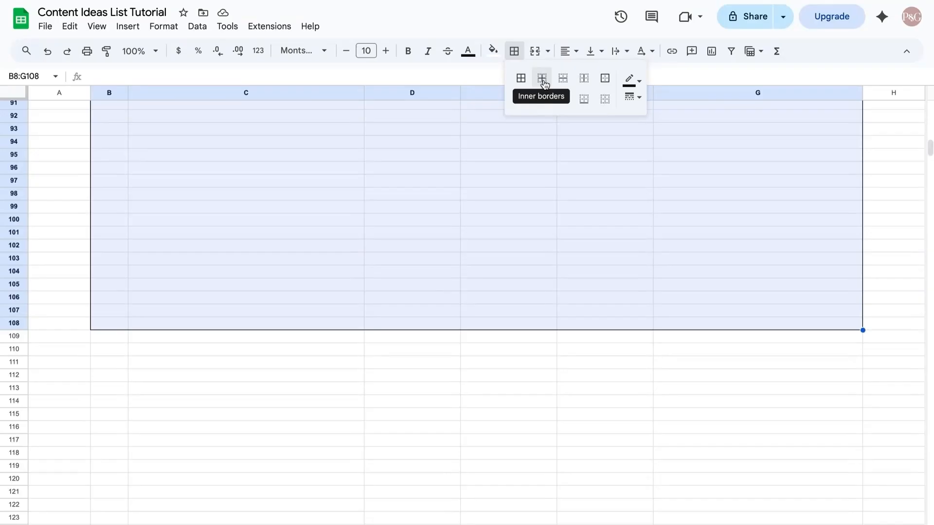
{"action": "left_click", "coordinate": [576, 114]}
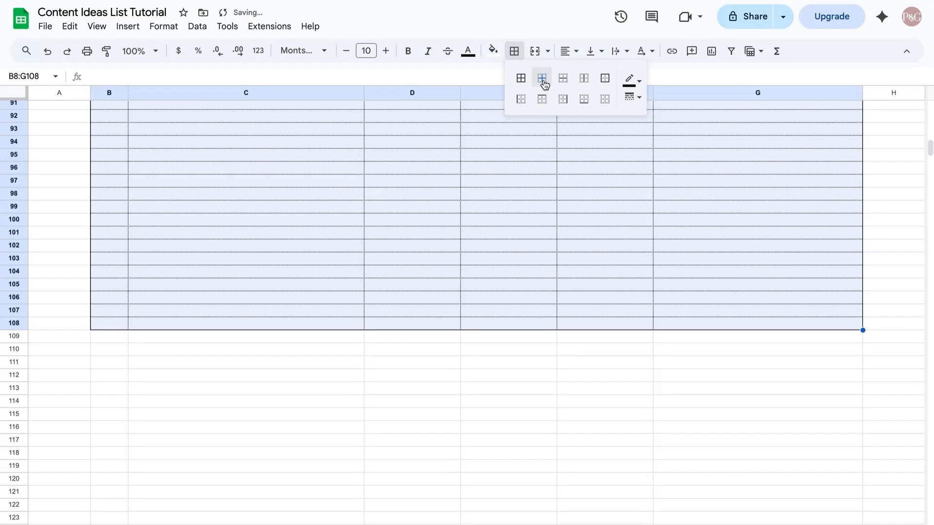
{"action": "left_click", "coordinate": [389, 307]}
{"action": "scroll", "coordinate": [389, 307], "scroll_direction": "up", "scroll_amount": 5}
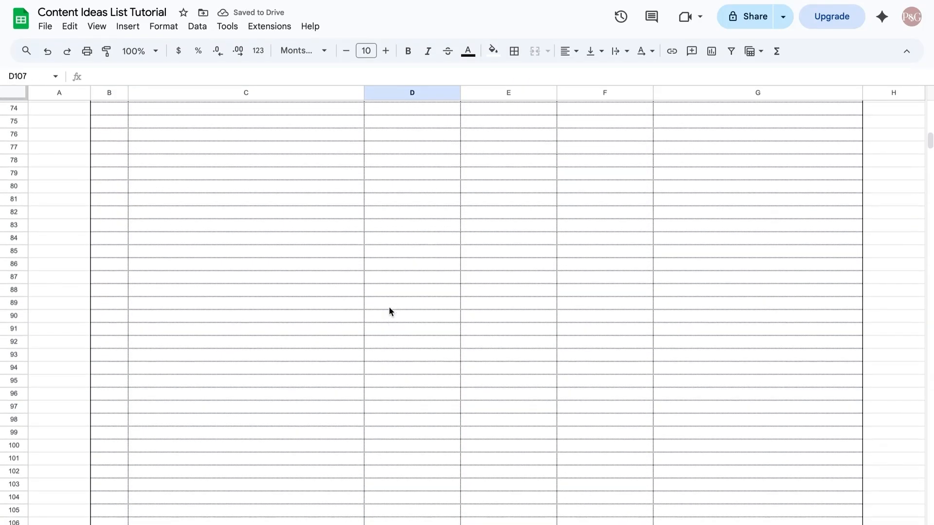
Delete rows 111 through 1000 below the table
{"action": "scroll", "coordinate": [389, 307], "scroll_direction": "down", "scroll_amount": 3}
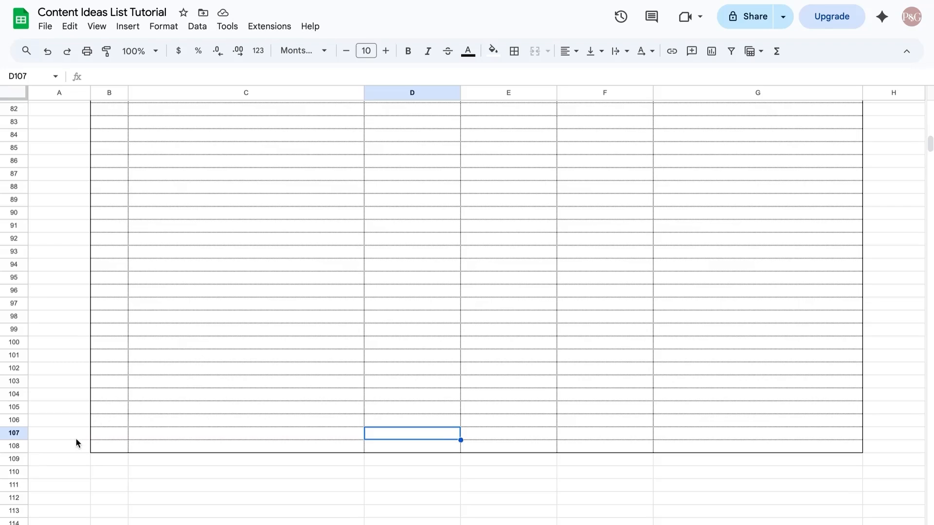
{"action": "left_click", "coordinate": [19, 484]}
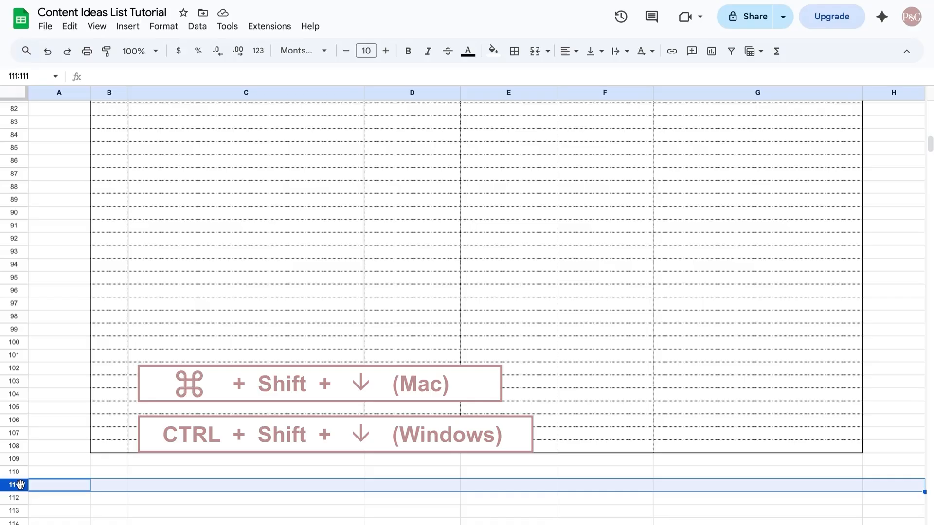
{"action": "key", "text": "super+shift+Down"}
{"action": "right_click", "coordinate": [195, 417]}
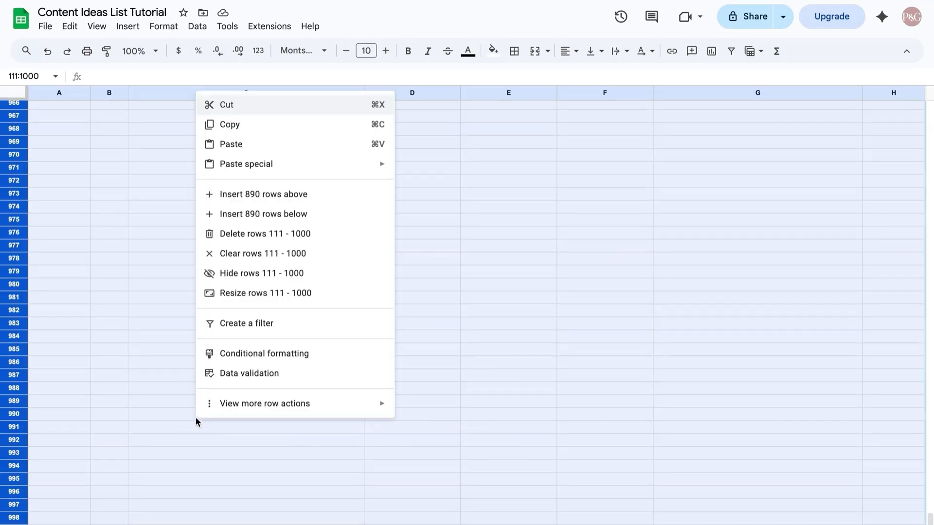
{"action": "left_click", "coordinate": [275, 236]}
{"action": "left_click", "coordinate": [60, 319]}
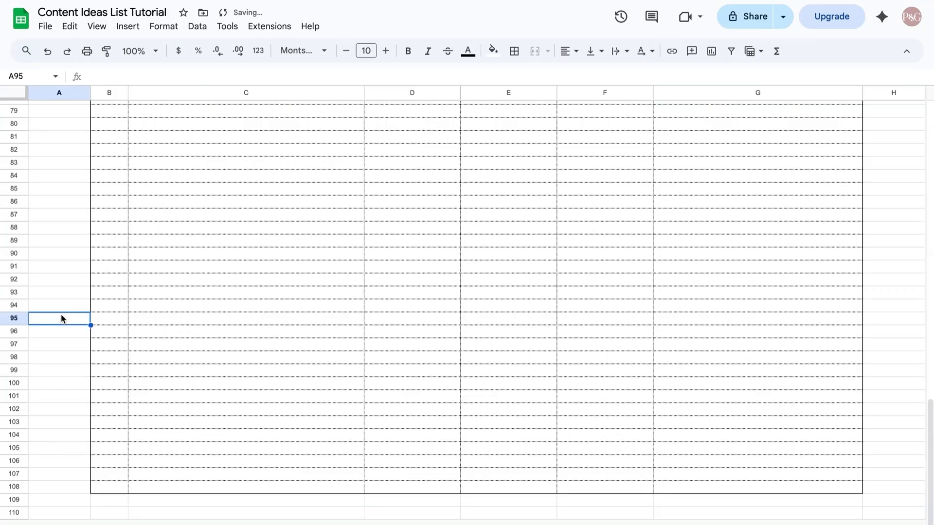
Hide the sheet's gridlines
{"action": "scroll", "coordinate": [60, 319], "scroll_direction": "up", "scroll_amount": 20}
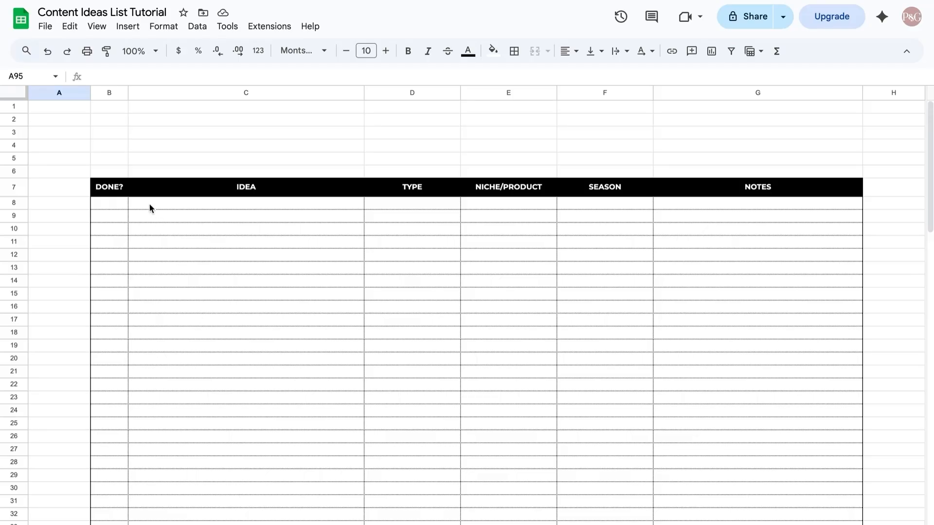
{"action": "left_click", "coordinate": [97, 27]}
{"action": "mouse_move", "coordinate": [113, 49]}
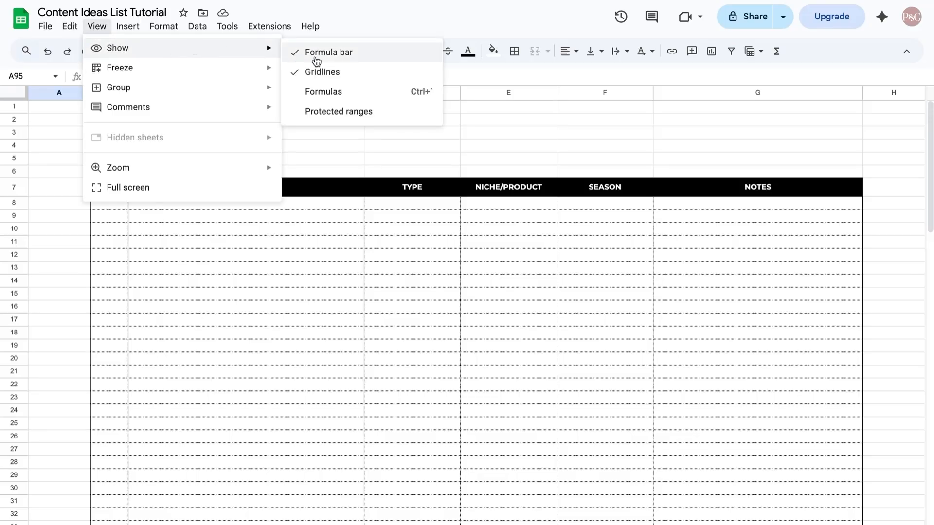
{"action": "left_click", "coordinate": [342, 74]}
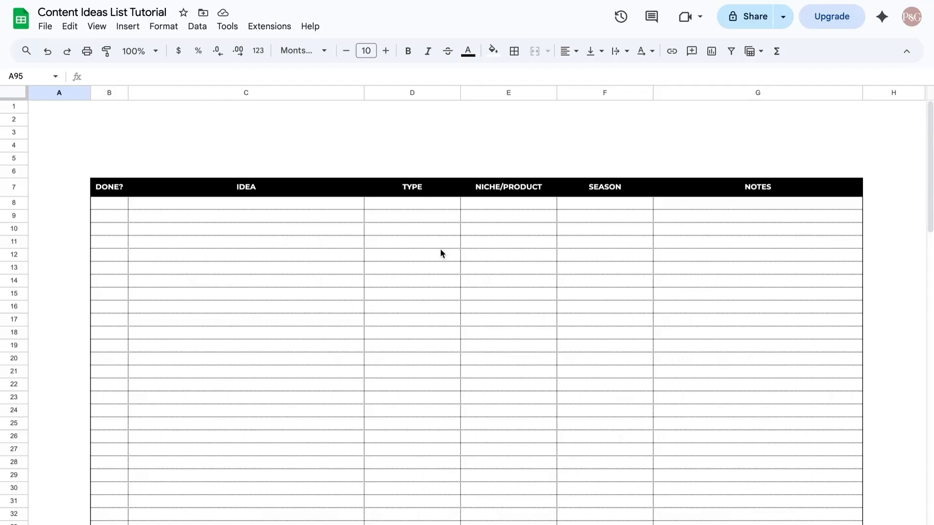
Enter the sample text "THIS IS WHAT A TEXT WRAP DOES!" in cell D8 under TYPE
{"action": "left_click", "coordinate": [422, 204]}
{"action": "type", "text": "THIS IS"}
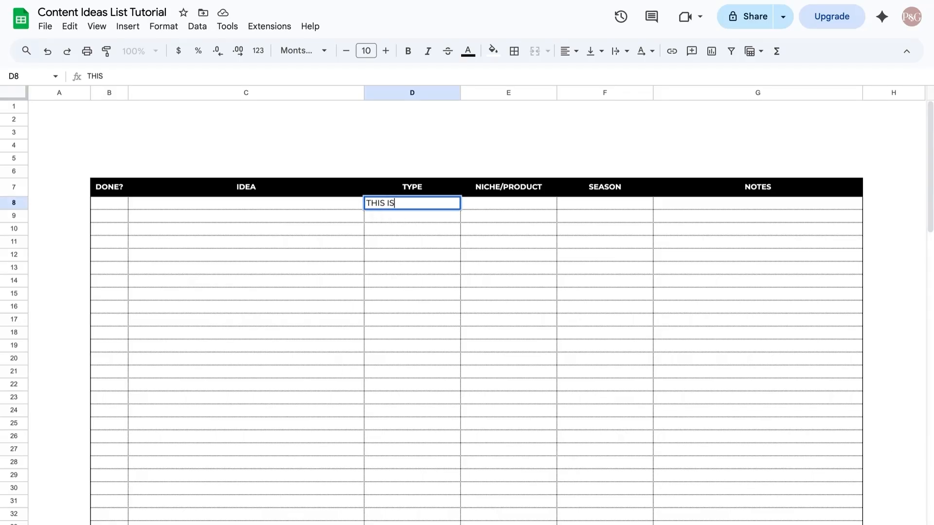
{"action": "type", "text": " WHAT A TEXT WRAP DOE"}
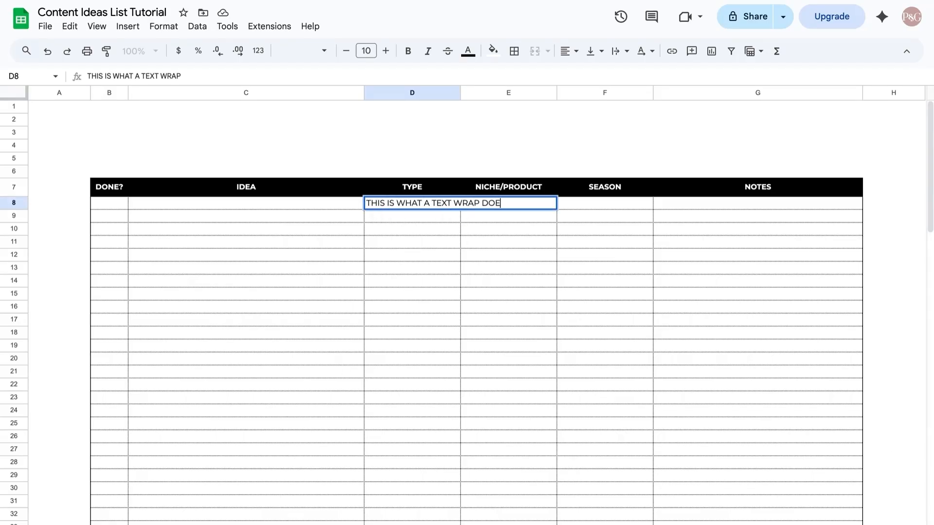
{"action": "type", "text": "S!"}
{"action": "key", "text": "Return"}
Set the text in cell D8 to wrap within the column
{"action": "left_click", "coordinate": [423, 203]}
{"action": "left_click", "coordinate": [615, 57]}
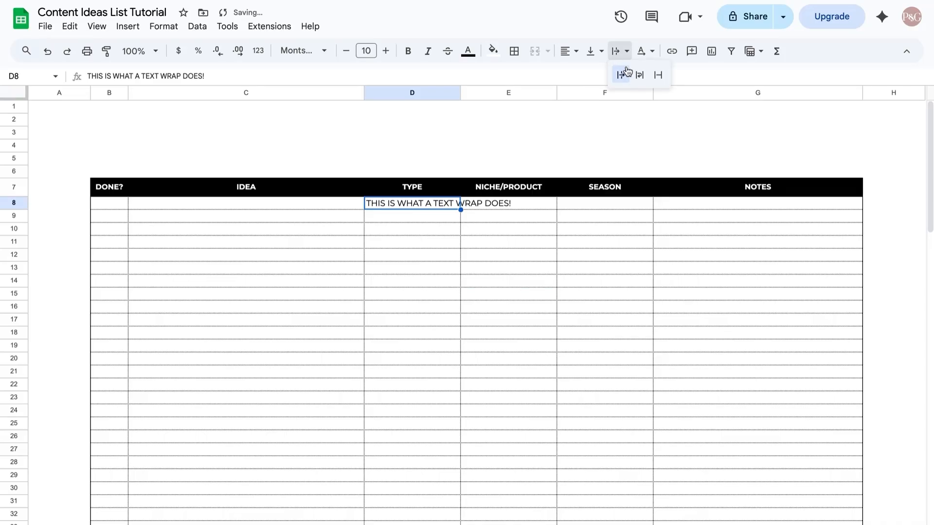
{"action": "left_click", "coordinate": [640, 75]}
{"action": "left_click", "coordinate": [439, 279]}
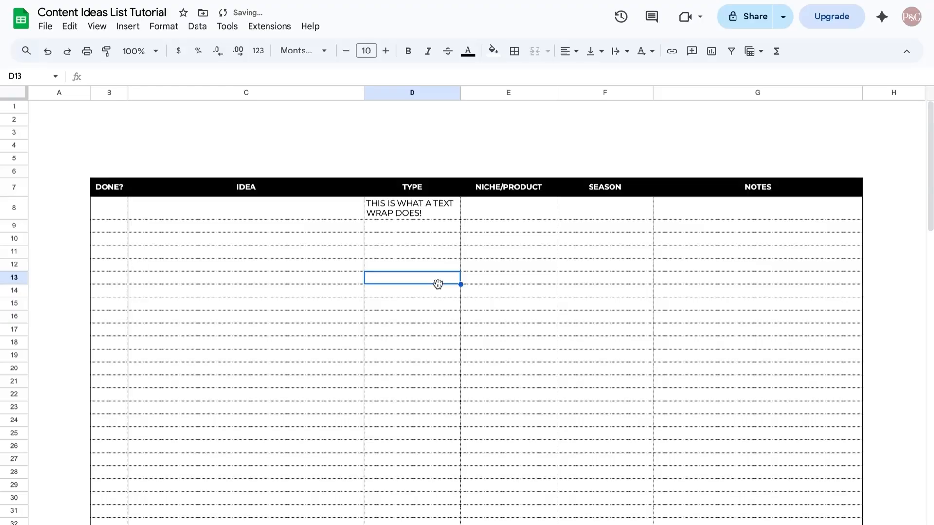
Enter the sample text "ALIGNMENT" in cell E8 under NICHE/PRODUCT and align it vertically to the middle
{"action": "left_click", "coordinate": [482, 209]}
{"action": "type", "text": "ALIGNMENT"}
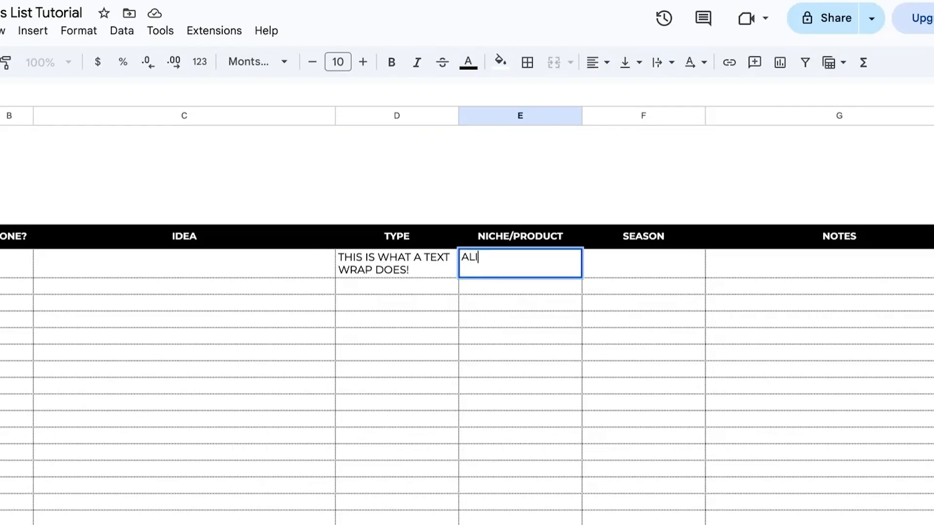
{"action": "key", "text": "Return"}
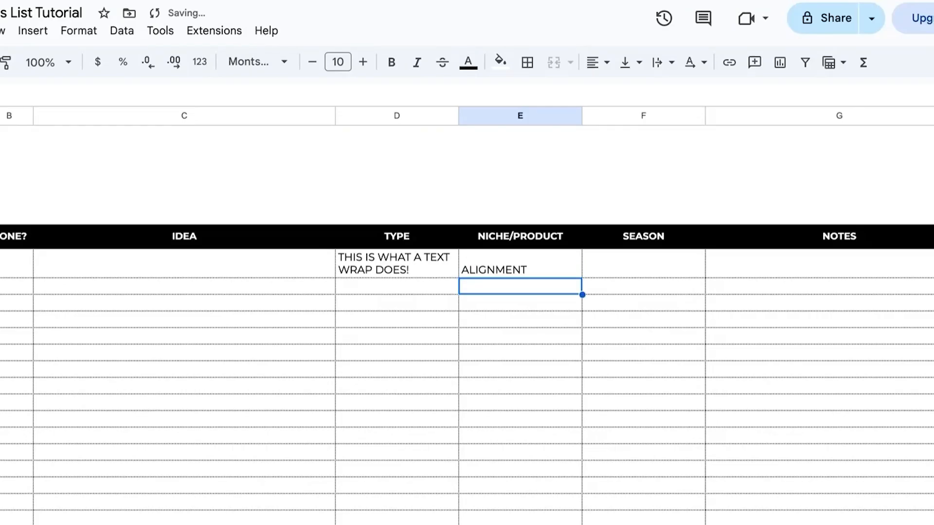
{"action": "key", "text": "Up"}
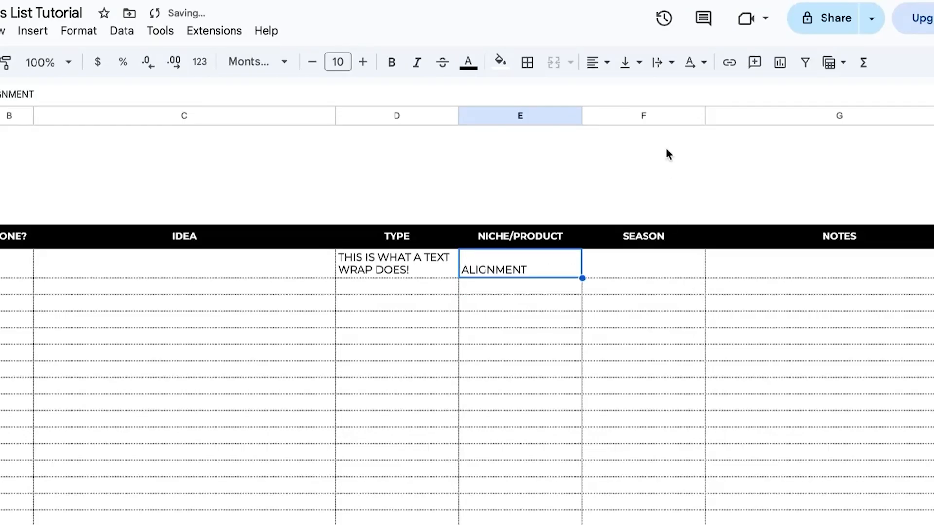
{"action": "left_click", "coordinate": [637, 63]}
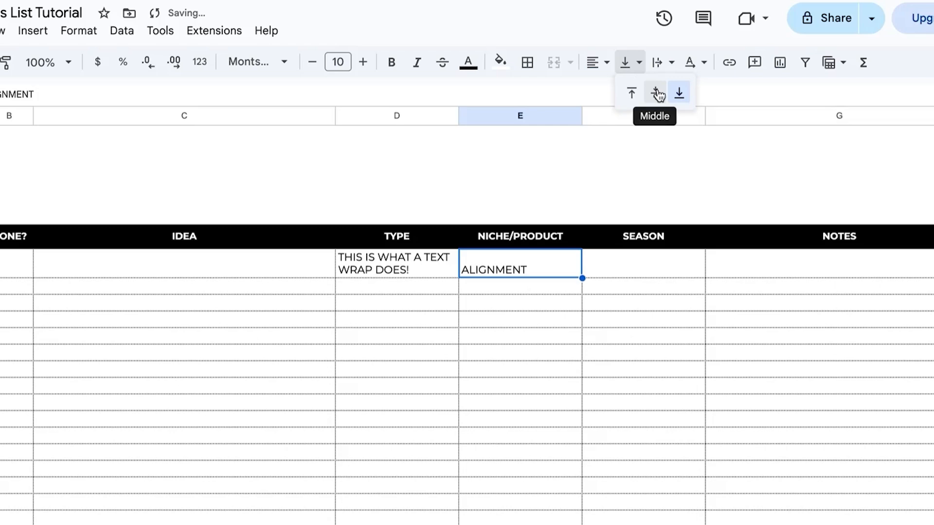
{"action": "left_click", "coordinate": [655, 93]}
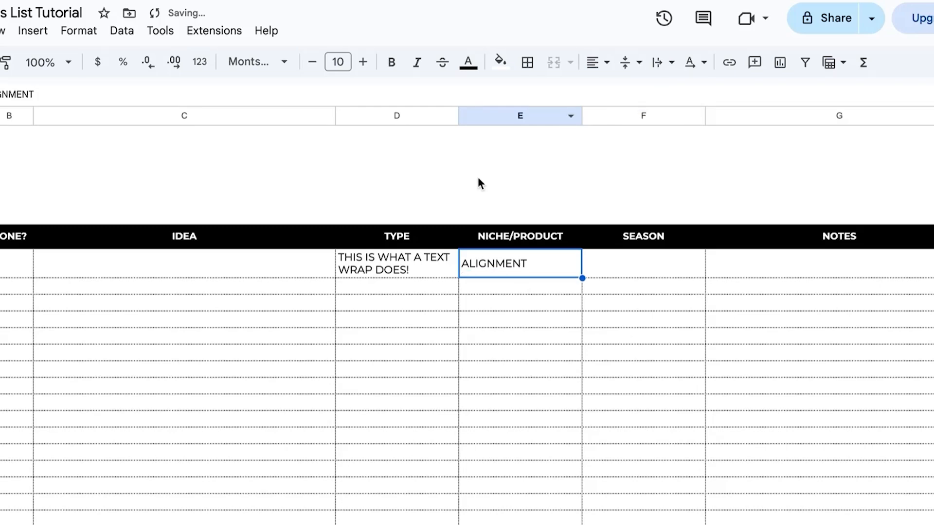
{"action": "left_click", "coordinate": [510, 293]}
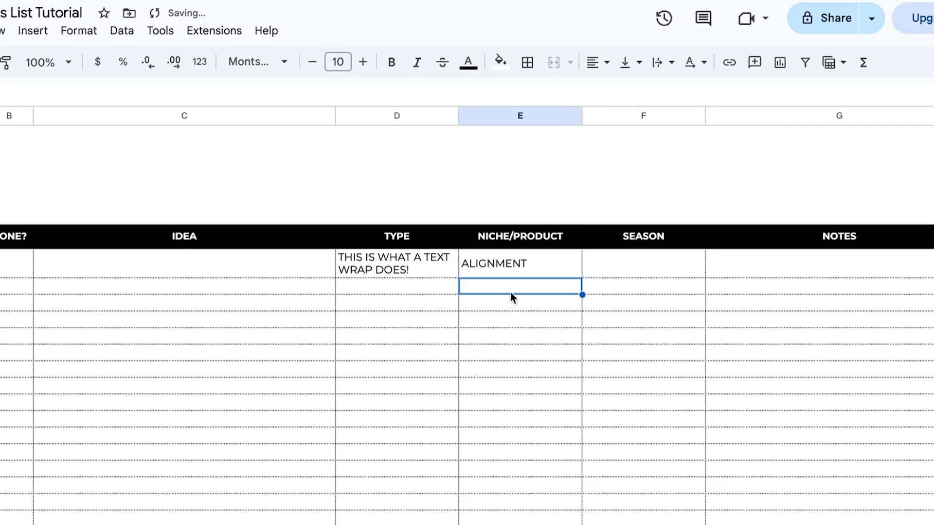
Set the vertical alignment of the sample text in cell E8 back to bottom
{"action": "left_click", "coordinate": [559, 272]}
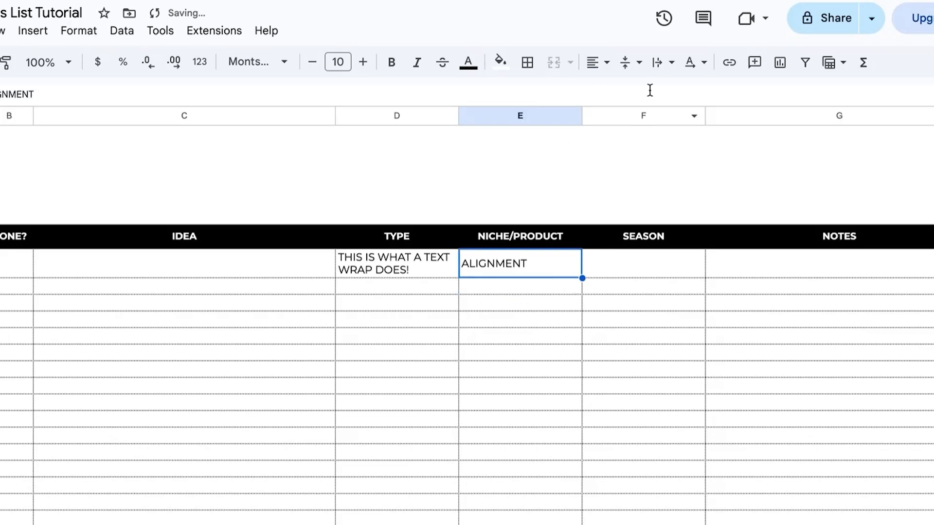
{"action": "left_click", "coordinate": [637, 72]}
{"action": "left_click", "coordinate": [679, 92]}
{"action": "left_click", "coordinate": [569, 348]}
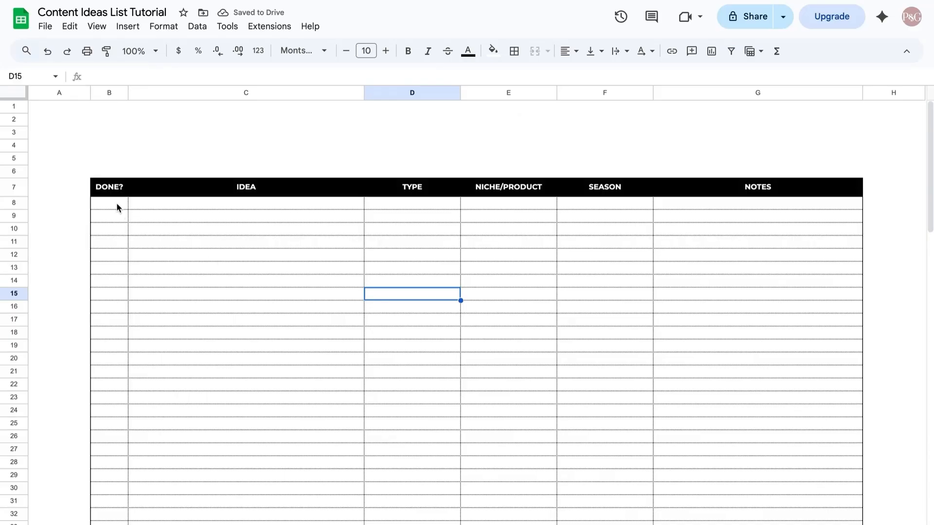
Set all table cells below the headers, B8:G108, to wrap text and align vertically to the middle
{"action": "left_click_drag", "start_coordinate": [116, 202], "coordinate": [783, 486]}
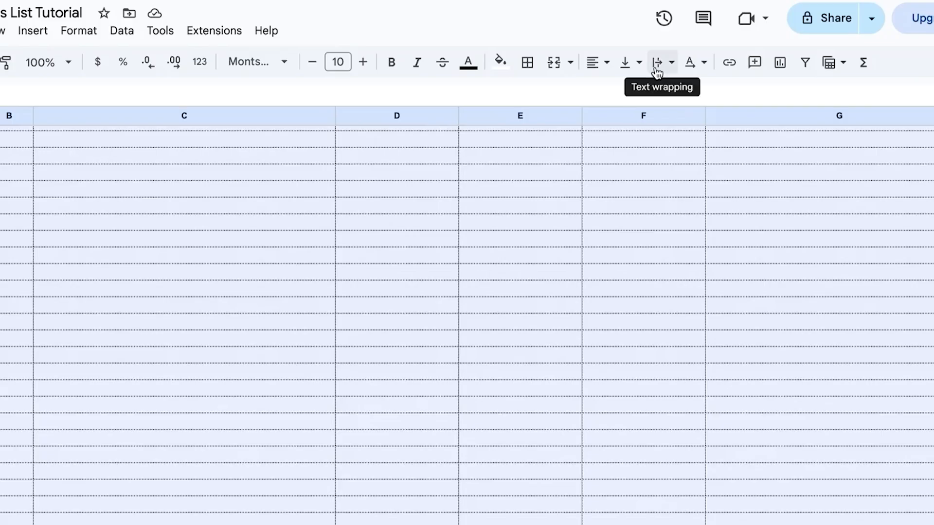
{"action": "left_click", "coordinate": [657, 72]}
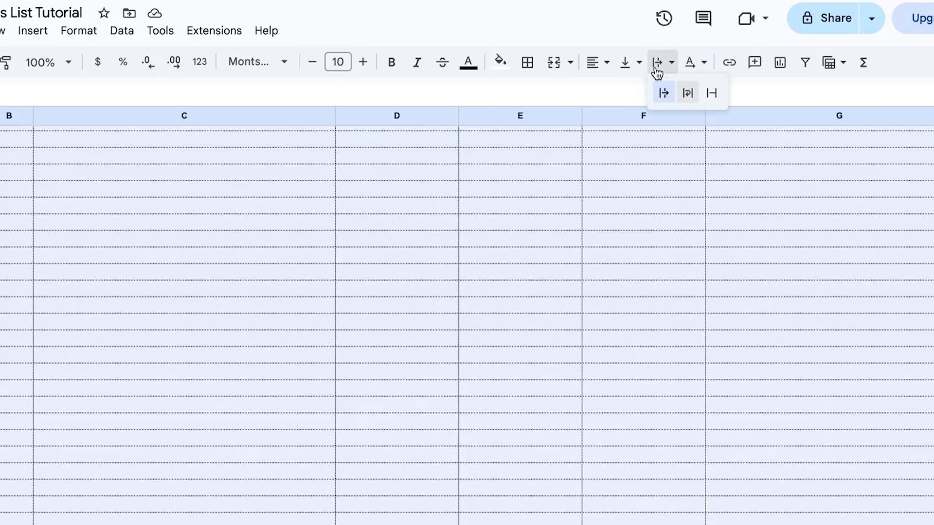
{"action": "left_click", "coordinate": [690, 95]}
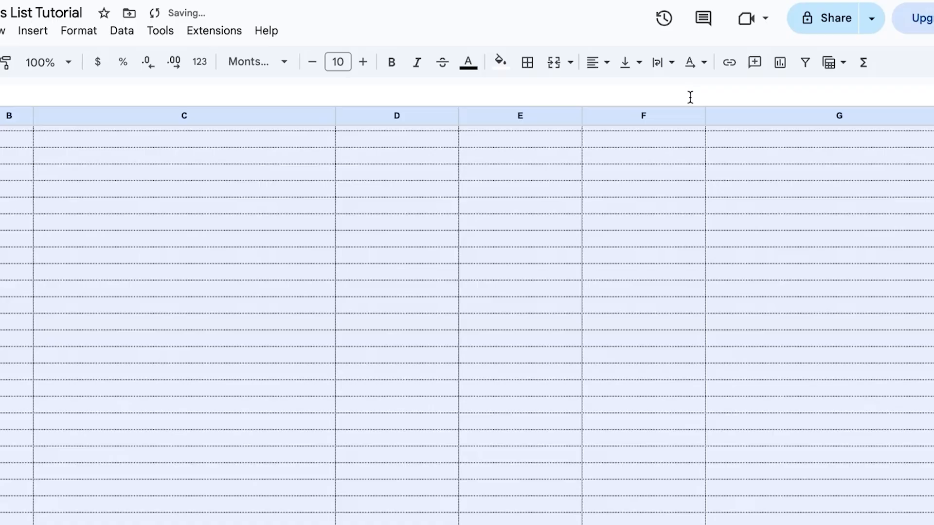
{"action": "left_click", "coordinate": [628, 64]}
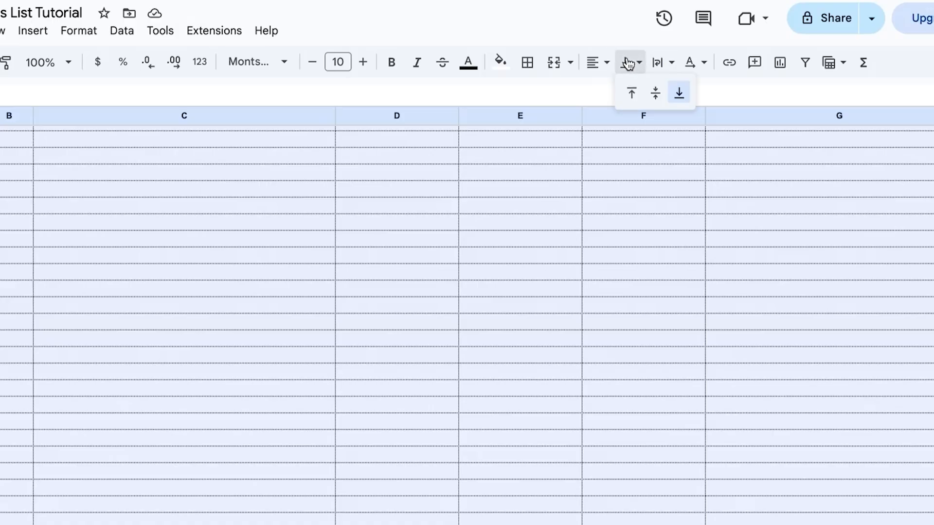
{"action": "left_click", "coordinate": [655, 96]}
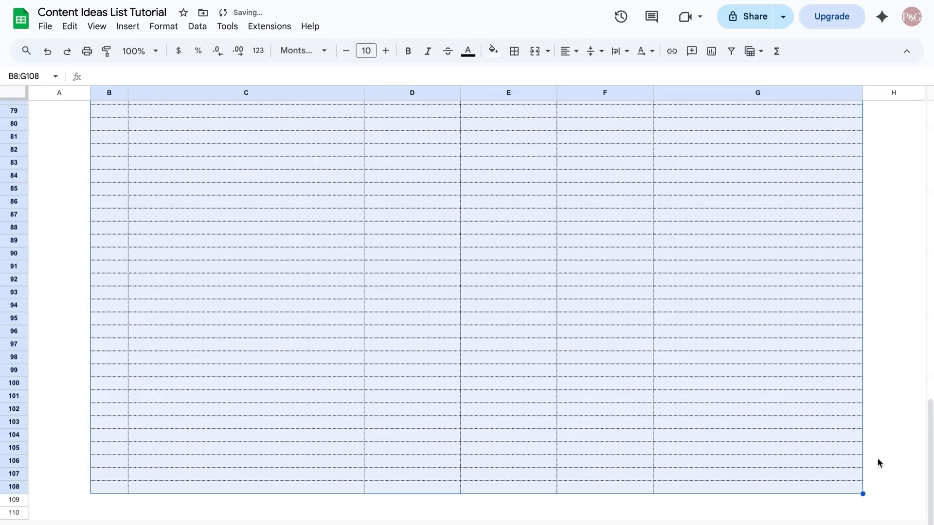
Test the formatting by entering "NOW THE FORMATTING IS APPLIED!!" in cell D8, and undo the entry
{"action": "scroll", "coordinate": [445, 288], "scroll_direction": "up", "scroll_amount": 20}
{"action": "left_click", "coordinate": [401, 203]}
{"action": "type", "text": "NOW THE FORMA"}
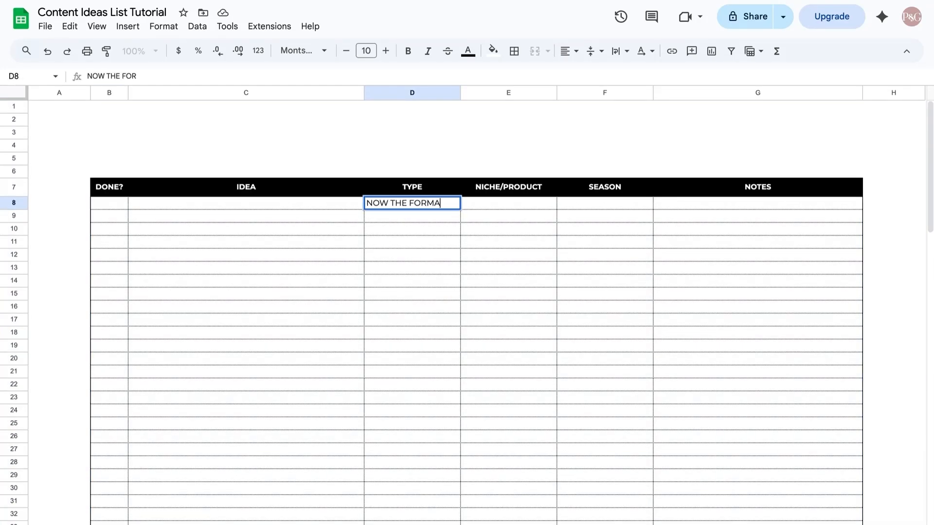
{"action": "type", "text": "TTING IS APPLIED!!"}
{"action": "key", "text": "Return"}
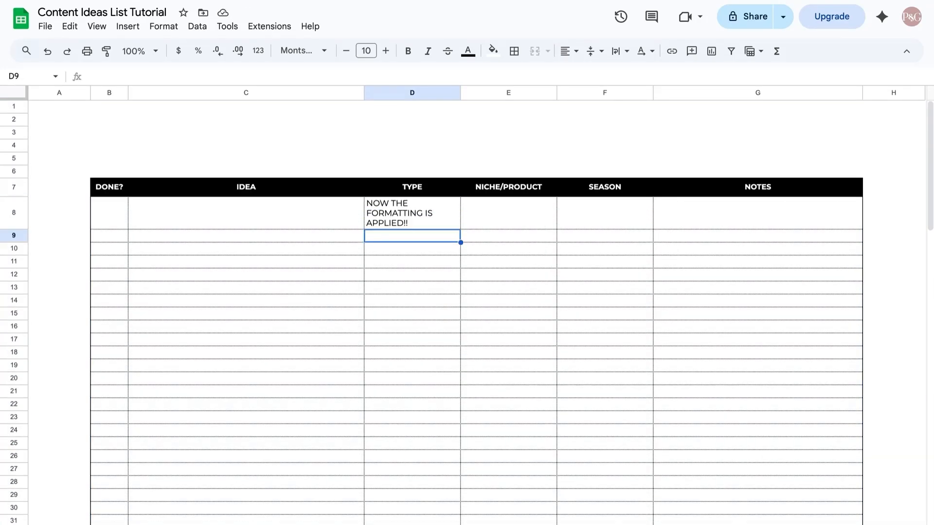
{"action": "key", "text": "ctrl+z"}
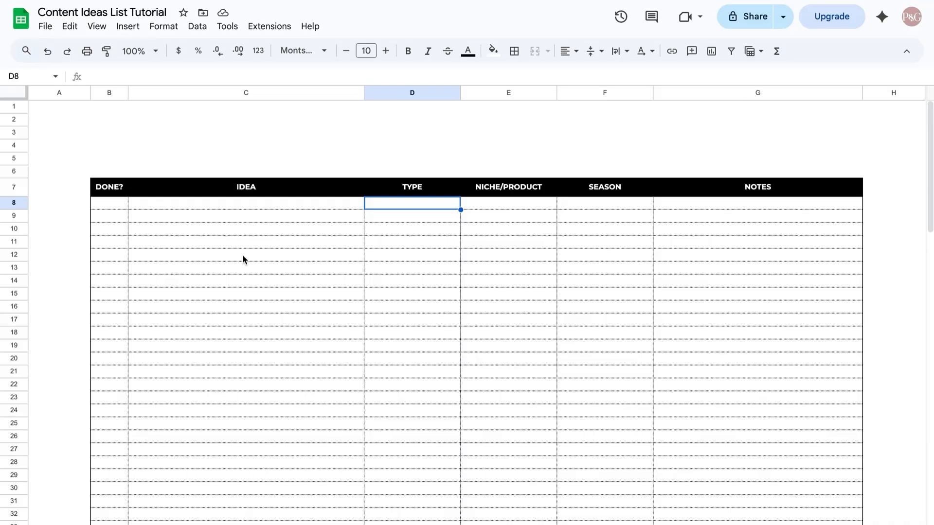
Insert checkboxes in the DONE? column for the range B8:B108
{"action": "left_click", "coordinate": [125, 203]}
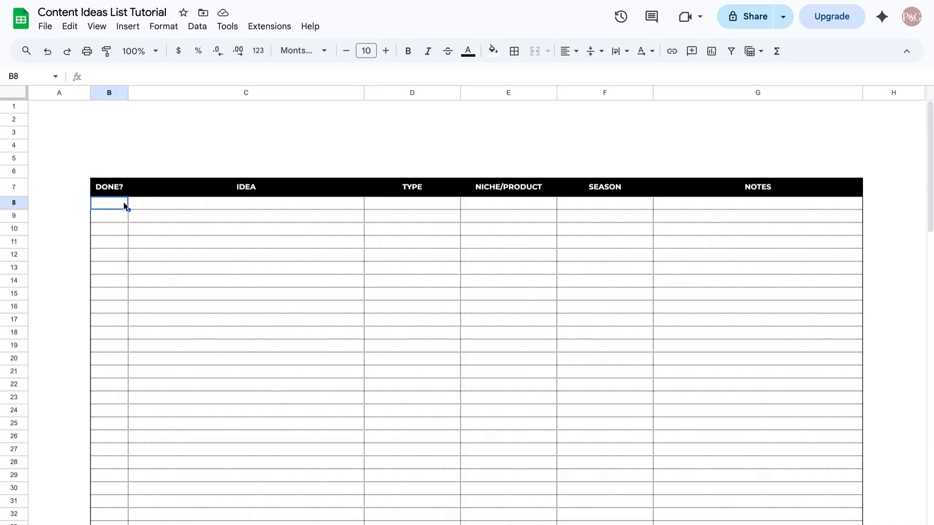
{"action": "left_click_drag", "start_coordinate": [125, 206], "coordinate": [121, 490]}
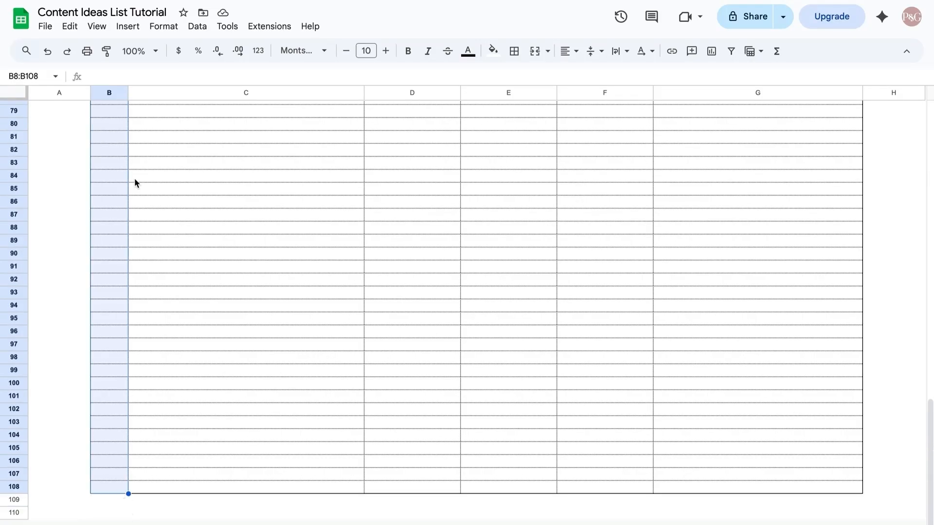
{"action": "left_click", "coordinate": [128, 29]}
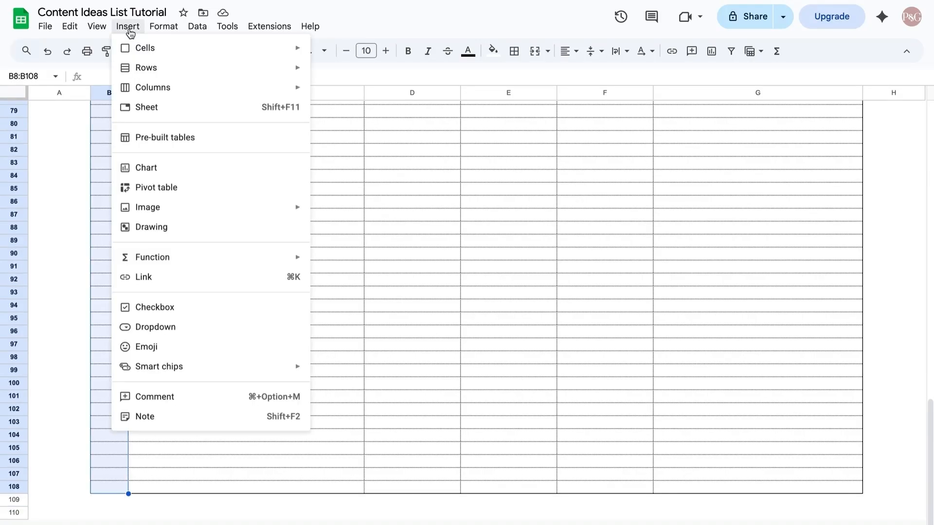
{"action": "left_click", "coordinate": [207, 307]}
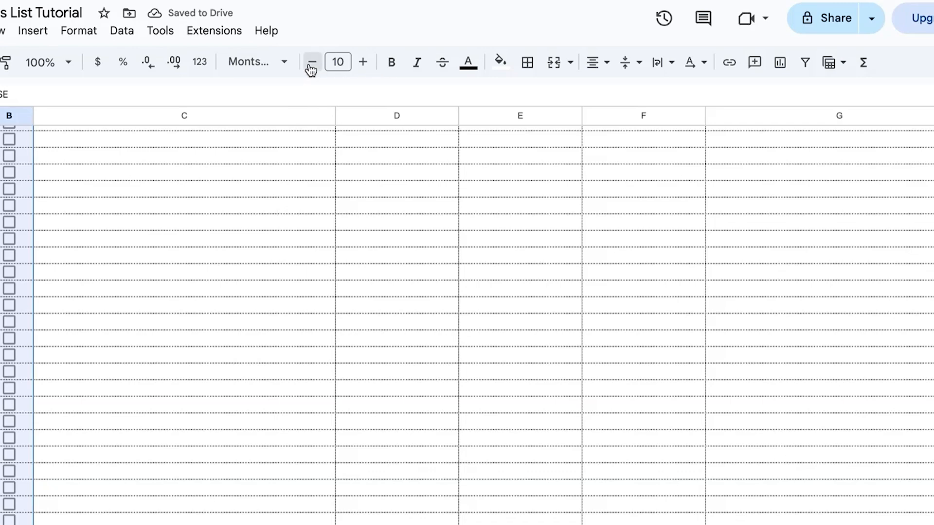
Set the DONE? checkboxes to font size 9 and colour them black
{"action": "left_click", "coordinate": [311, 71]}
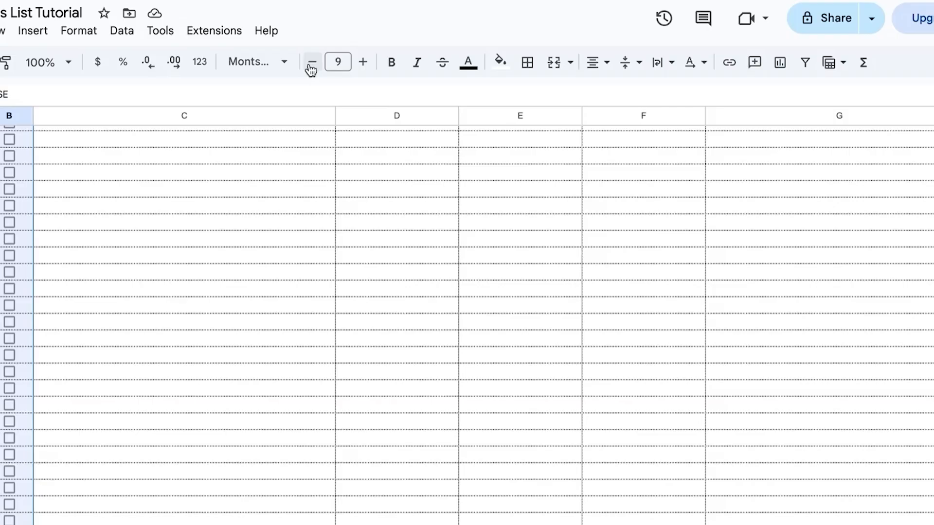
{"action": "left_click", "coordinate": [468, 63]}
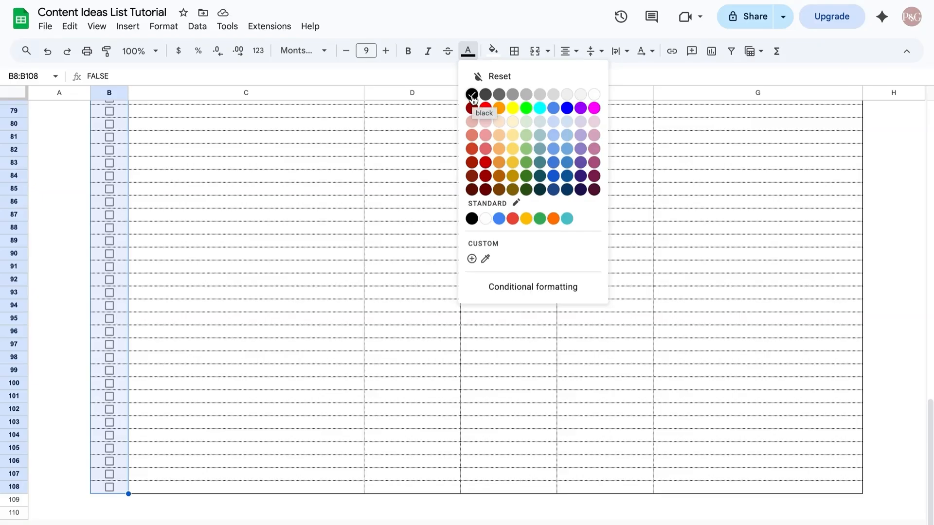
{"action": "left_click", "coordinate": [474, 119]}
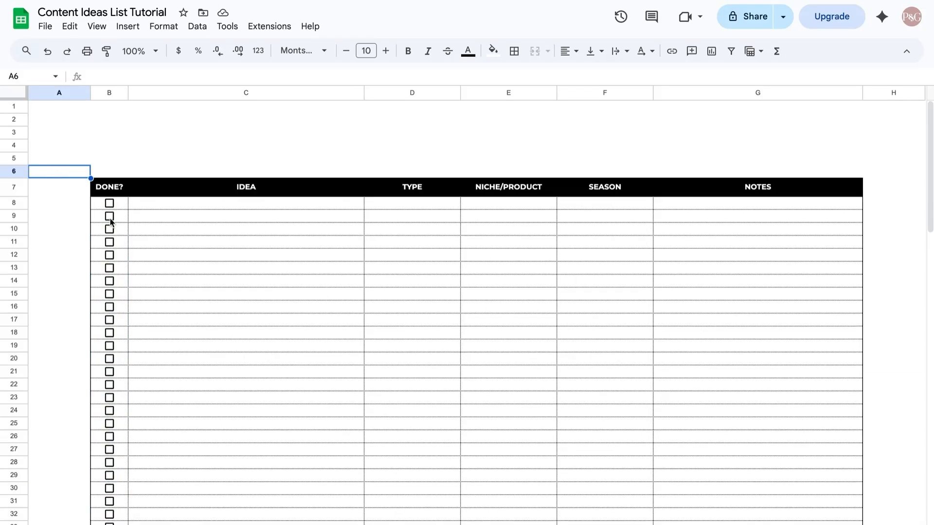
Test the checkboxes in cells B9, B10 and B11 by ticking and unticking them
{"action": "left_click", "coordinate": [109, 216]}
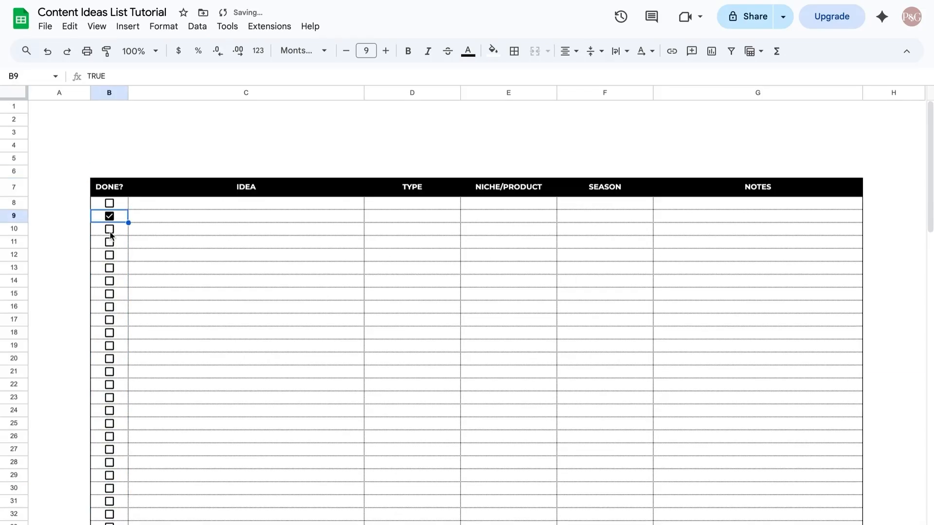
{"action": "left_click", "coordinate": [110, 228]}
{"action": "left_click", "coordinate": [109, 215]}
{"action": "left_click", "coordinate": [110, 229]}
{"action": "left_click", "coordinate": [110, 242]}
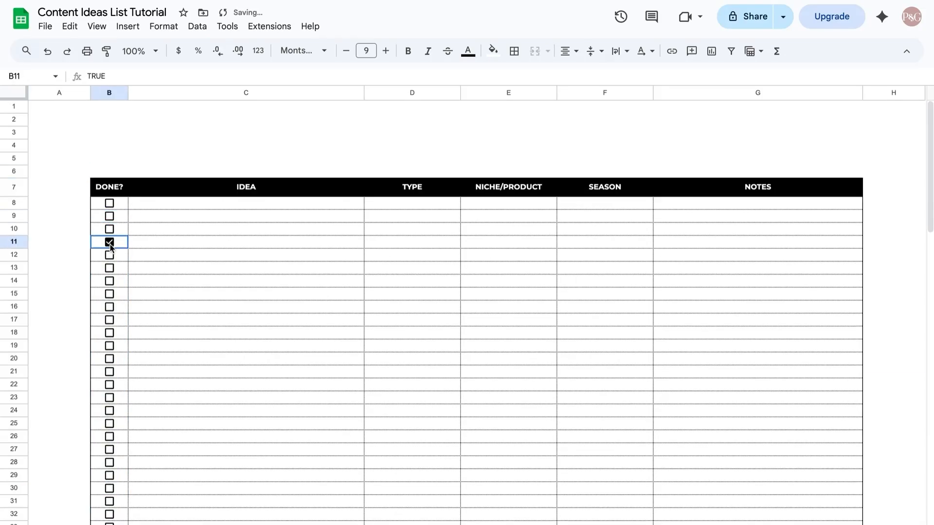
{"action": "left_click", "coordinate": [110, 243]}
Insert a dropdown in the TYPE column for the range D8:D108
{"action": "left_click", "coordinate": [395, 210]}
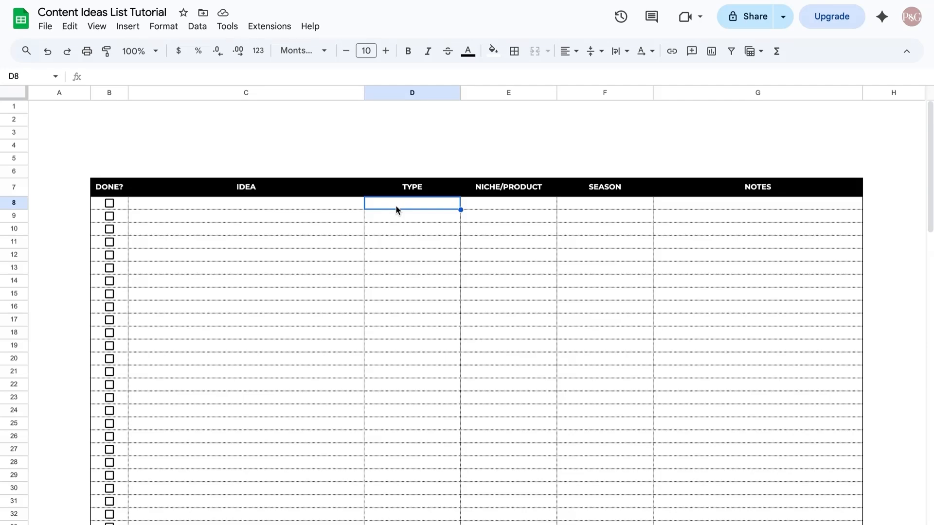
{"action": "key", "text": "ctrl+shift+Down"}
{"action": "left_click_drag", "start_coordinate": [401, 524], "coordinate": [404, 482]}
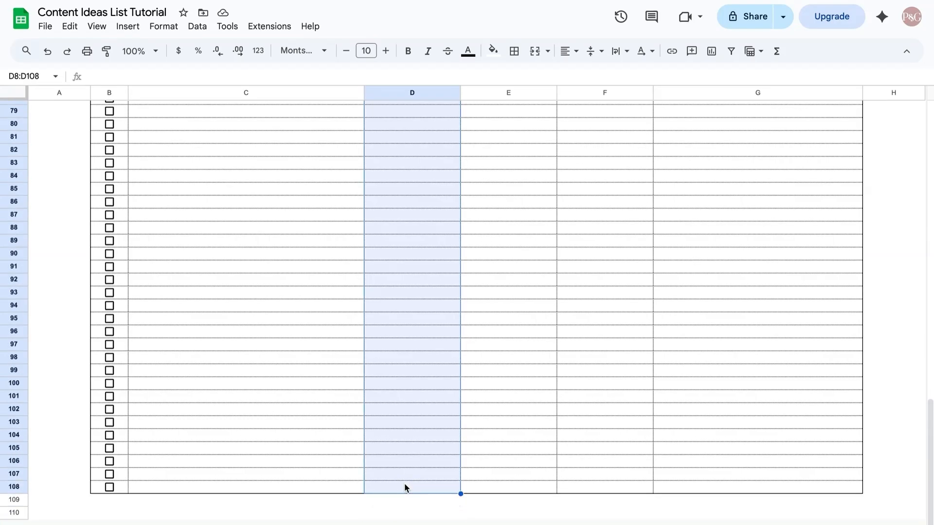
{"action": "scroll", "coordinate": [311, 331], "scroll_direction": "up", "scroll_amount": 20}
{"action": "left_click", "coordinate": [128, 26]}
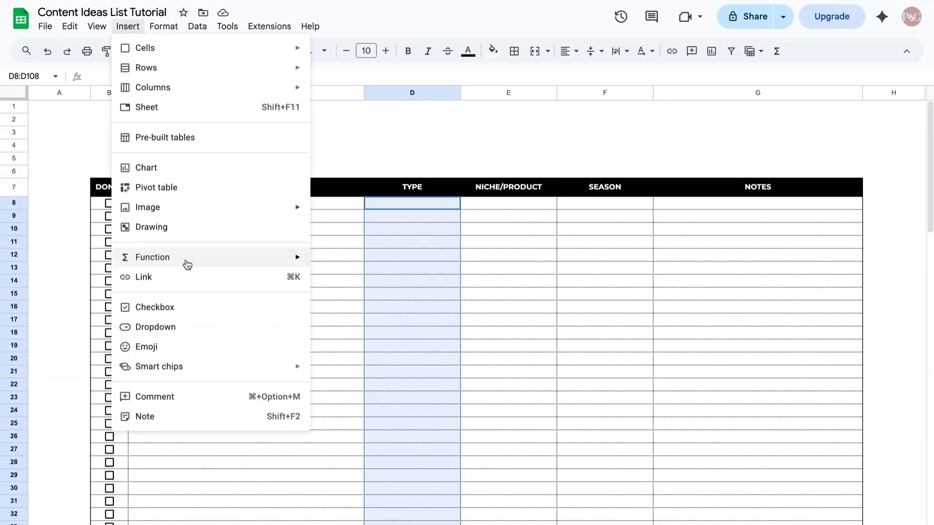
{"action": "left_click", "coordinate": [191, 326]}
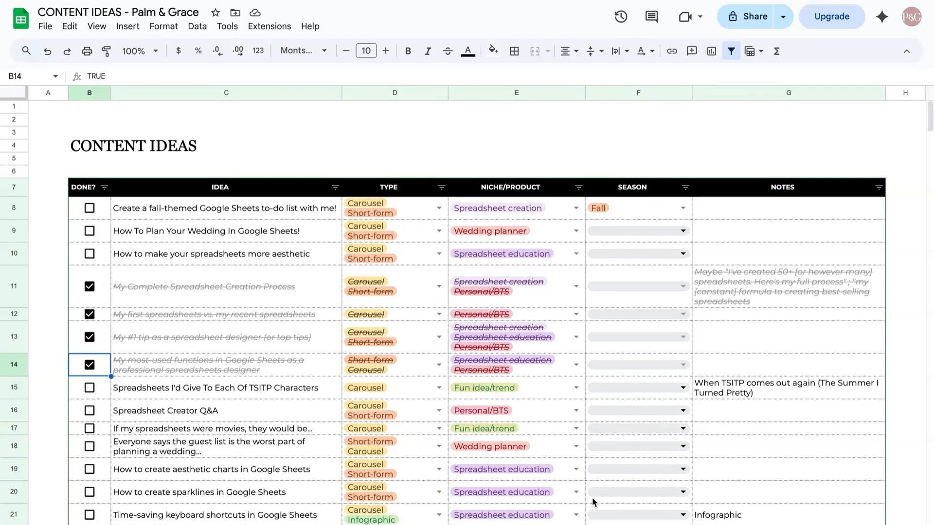
Enter Carousel, Short-form, Long-form and Infographic as the options of the TYPE dropdown
{"action": "left_click", "coordinate": [438, 231]}
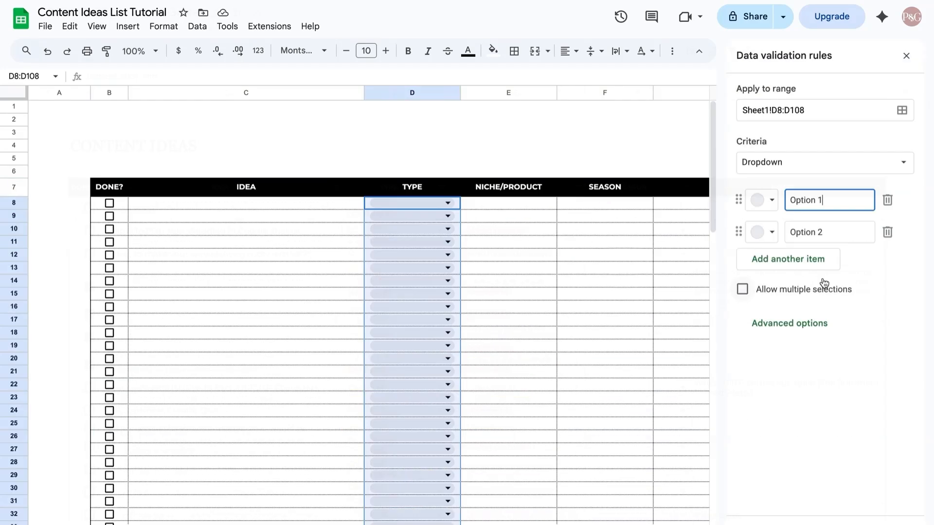
{"action": "type", "text": "Carousel"}
{"action": "key", "text": "Return"}
{"action": "type", "text": "Short-form"}
{"action": "key", "text": "Return"}
{"action": "type", "text": "Long-form"}
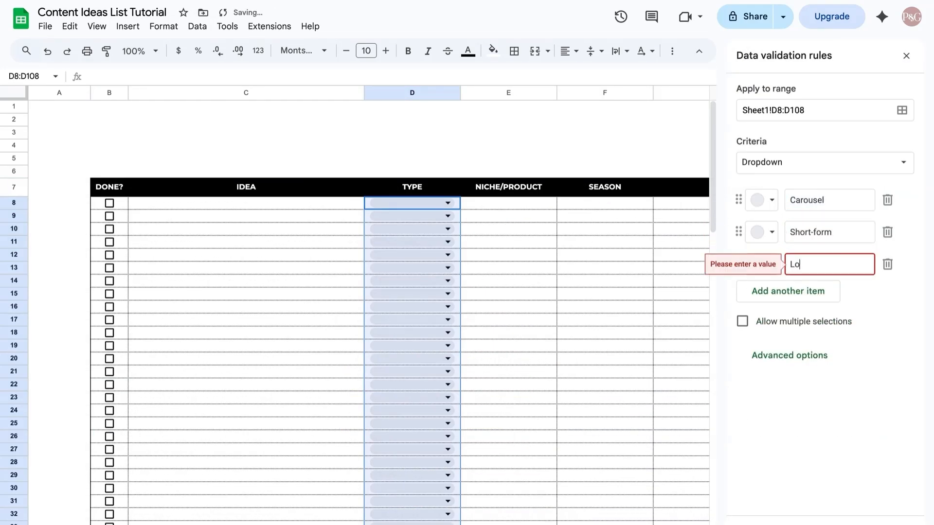
{"action": "key", "text": "Return"}
{"action": "type", "text": "Infographic"}
{"action": "left_click", "coordinate": [894, 325]}
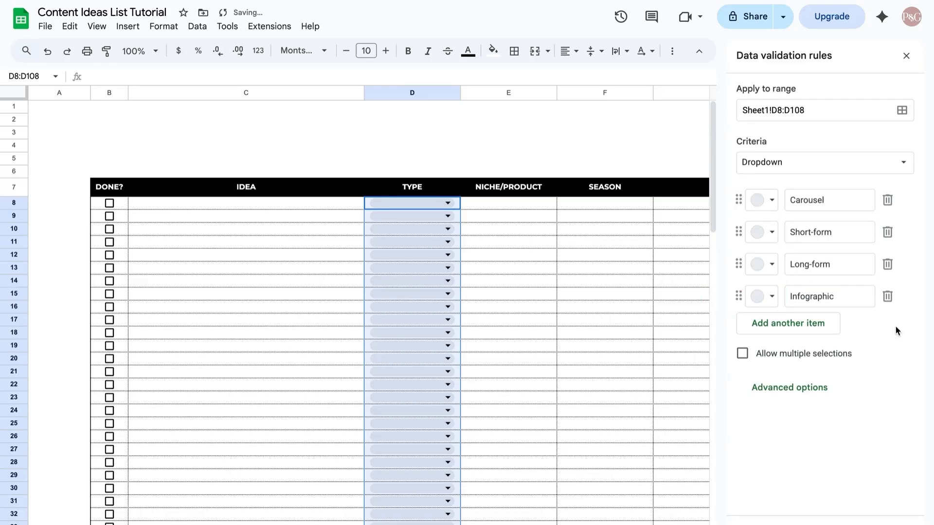
Colour the Carousel option of the TYPE dropdown light yellow and open the colour choices for Short-form
{"action": "left_click", "coordinate": [772, 204]}
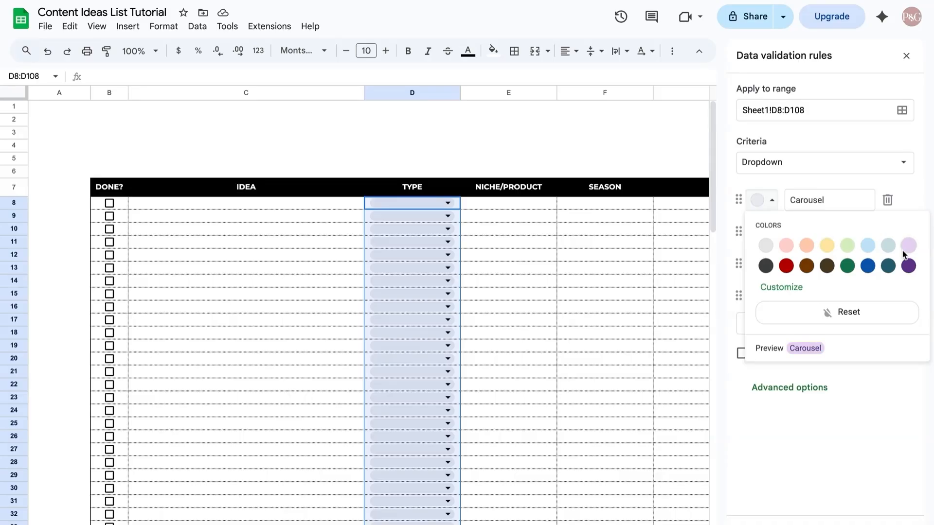
{"action": "left_click", "coordinate": [826, 245]}
{"action": "left_click", "coordinate": [777, 235]}
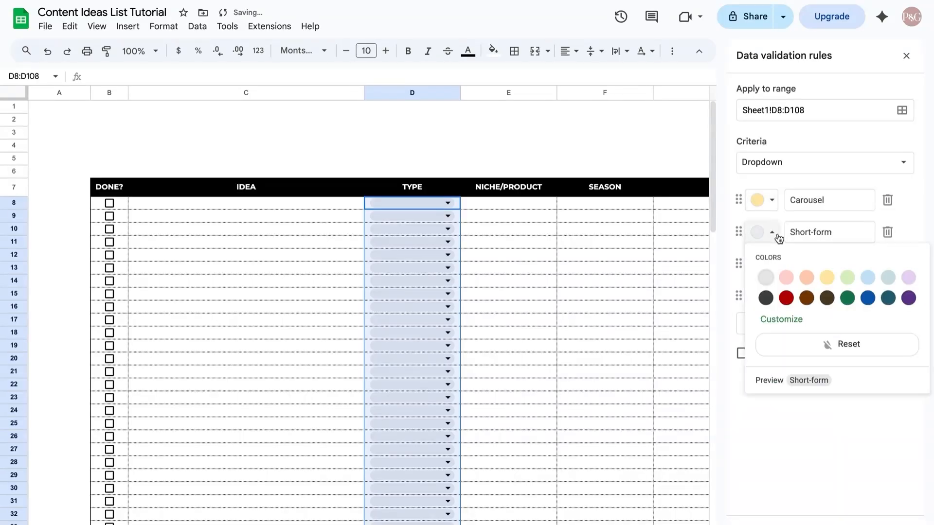
{"action": "left_click", "coordinate": [788, 320]}
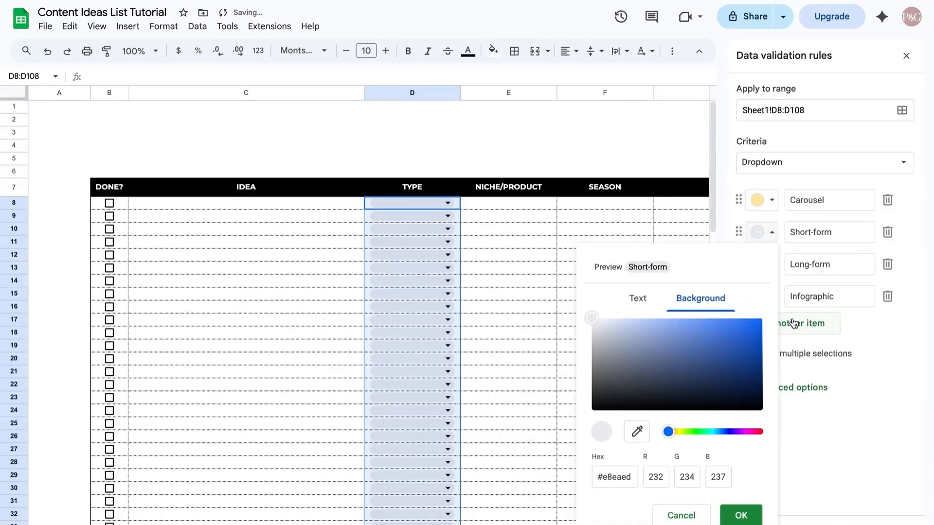
{"action": "left_click", "coordinate": [644, 359]}
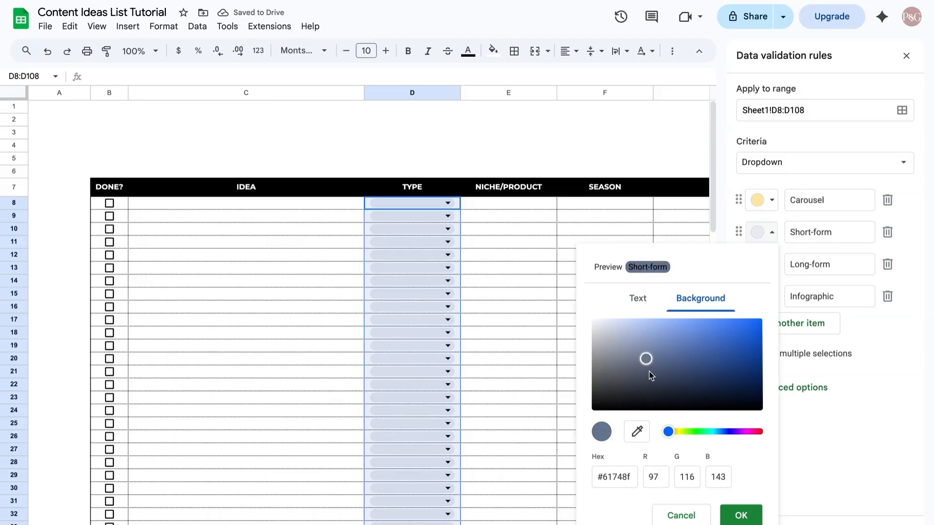
{"action": "left_click", "coordinate": [744, 431]}
{"action": "left_click_drag", "start_coordinate": [745, 433], "coordinate": [717, 431]}
{"action": "left_click", "coordinate": [681, 515]}
Colour the TYPE dropdown's Short-form option light orange, Long-form light blue and Infographic light green
{"action": "left_click", "coordinate": [806, 277]}
{"action": "left_click", "coordinate": [772, 265]}
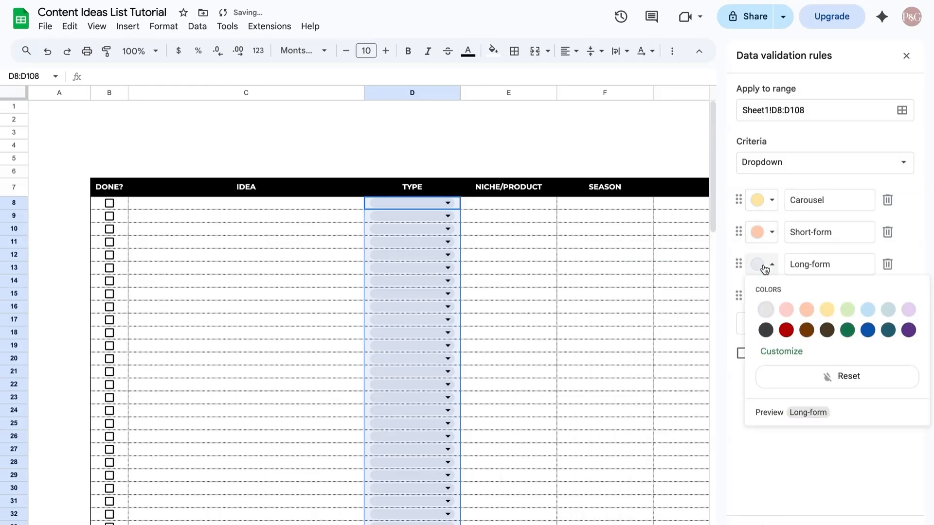
{"action": "left_click", "coordinate": [867, 309]}
{"action": "left_click", "coordinate": [774, 298]}
{"action": "left_click", "coordinate": [847, 341]}
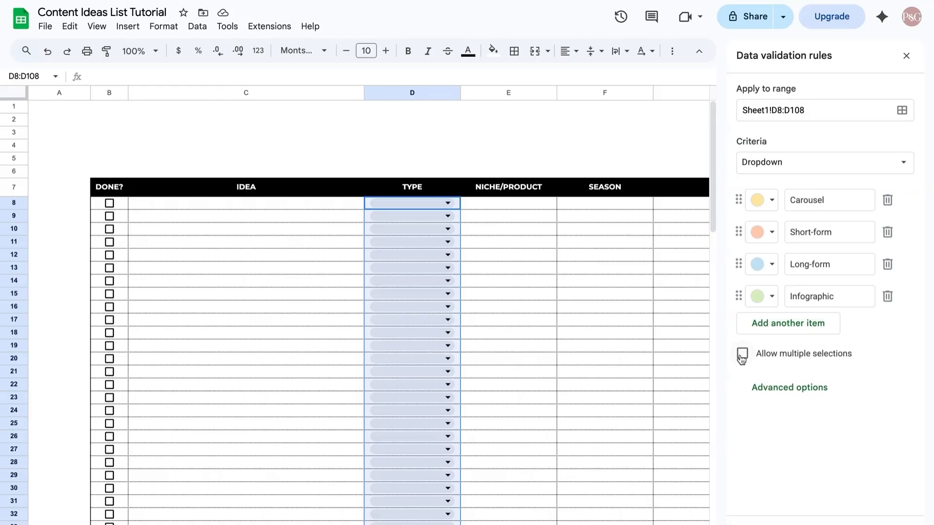
Allow multiple selections in the TYPE dropdown and choose Carousel and Short-form in cell D8
{"action": "left_click", "coordinate": [742, 354]}
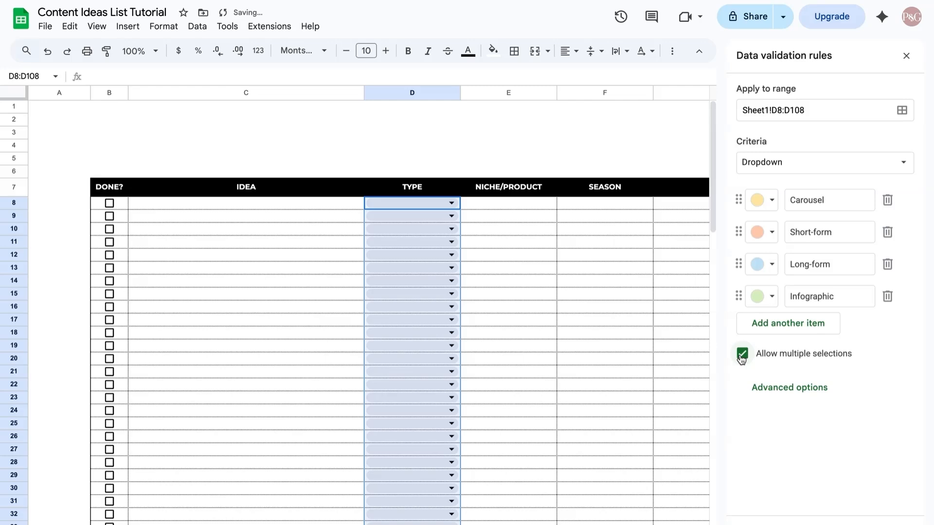
{"action": "left_click", "coordinate": [468, 218]}
{"action": "left_click", "coordinate": [413, 202]}
{"action": "left_click", "coordinate": [388, 242]}
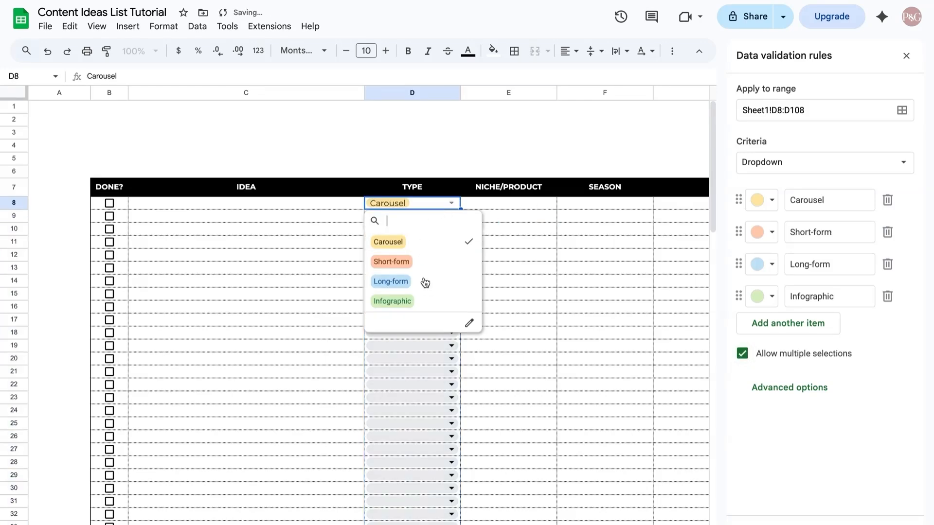
{"action": "left_click", "coordinate": [391, 262]}
{"action": "left_click", "coordinate": [576, 287]}
Clear cell D8 and choose Carousel, Long-form and Infographic in its dropdown instead
{"action": "left_click", "coordinate": [446, 217]}
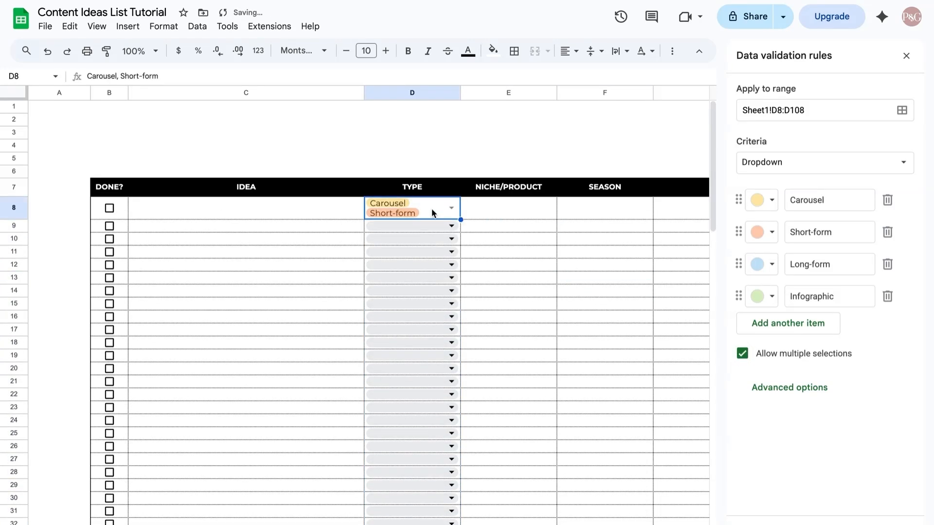
{"action": "key", "text": "Delete"}
{"action": "left_click", "coordinate": [503, 233]}
{"action": "left_click", "coordinate": [451, 204]}
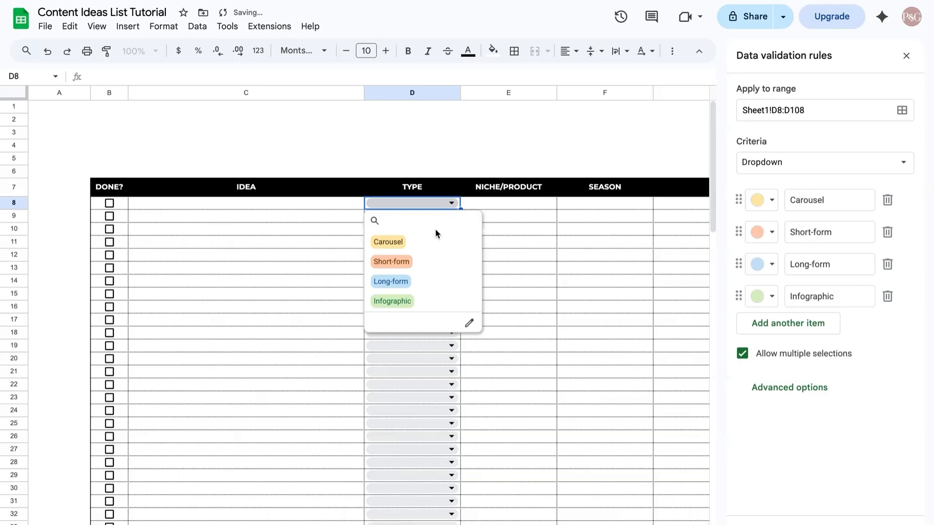
{"action": "left_click", "coordinate": [439, 242]}
{"action": "left_click", "coordinate": [446, 282]}
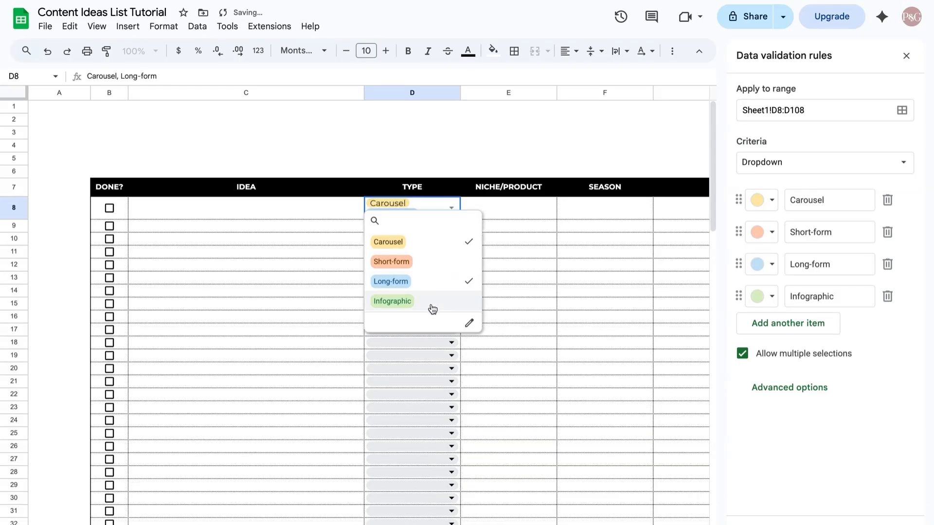
{"action": "left_click", "coordinate": [432, 303]}
{"action": "left_click", "coordinate": [581, 300]}
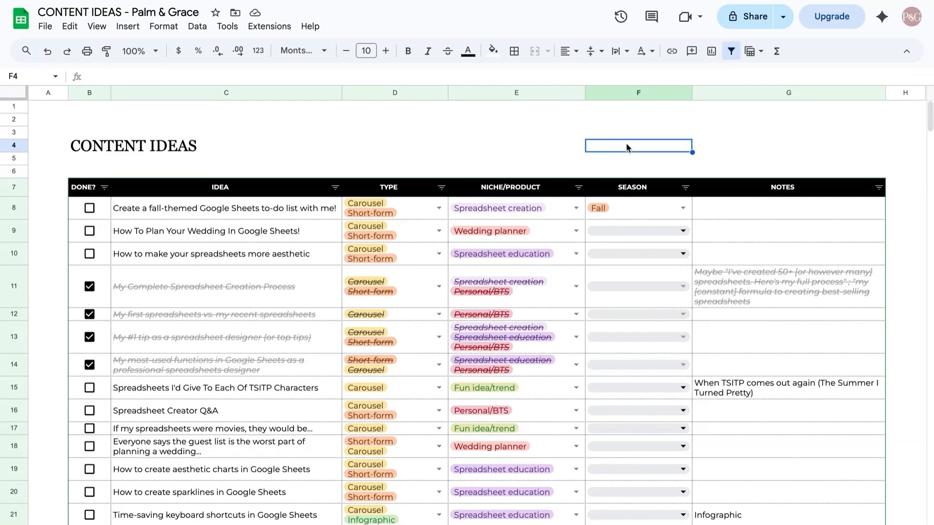
{"action": "scroll", "coordinate": [681, 314], "scroll_direction": "down", "scroll_amount": 6}
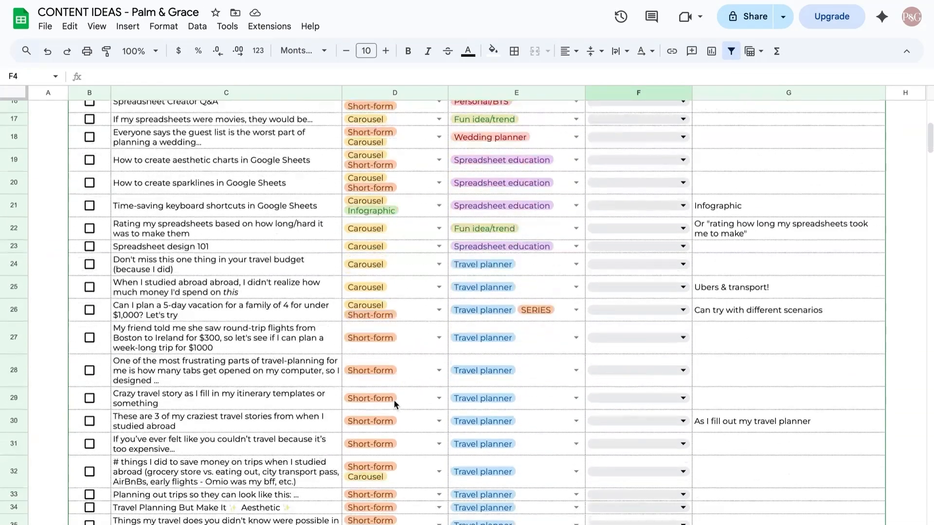
{"action": "scroll", "coordinate": [395, 403], "scroll_direction": "up", "scroll_amount": 1}
{"action": "scroll", "coordinate": [394, 404], "scroll_direction": "down", "scroll_amount": 15}
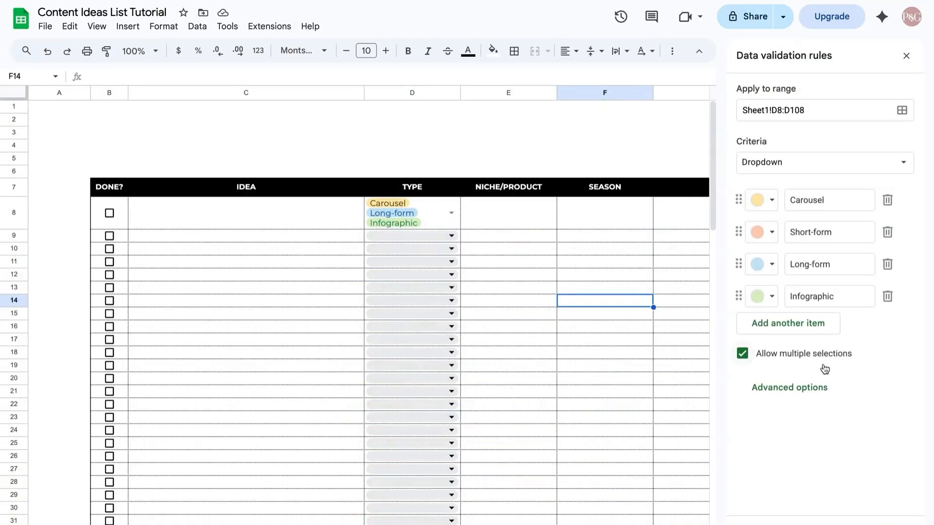
Save the TYPE dropdown rule and choose Carousel and Short-form in cell D9
{"action": "left_click", "coordinate": [894, 524]}
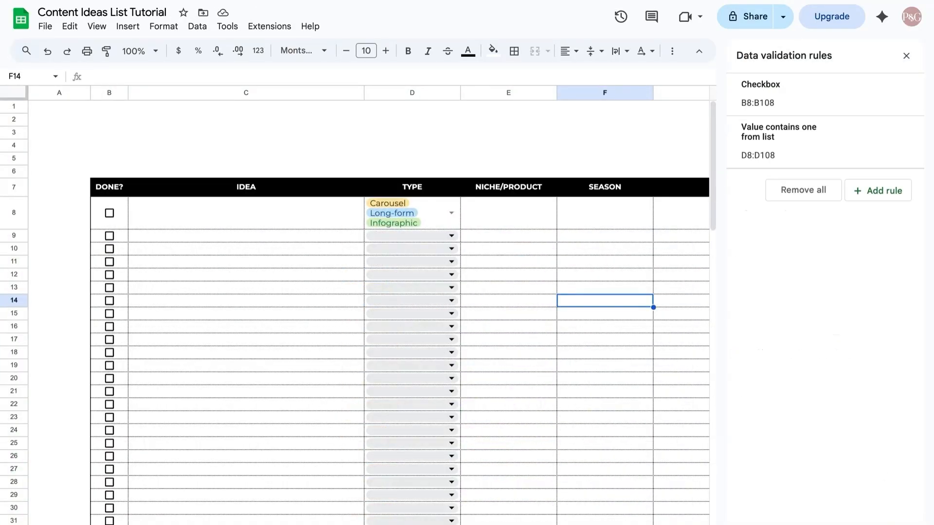
{"action": "left_click", "coordinate": [906, 56]}
{"action": "left_click", "coordinate": [459, 161]}
{"action": "left_click", "coordinate": [452, 236]}
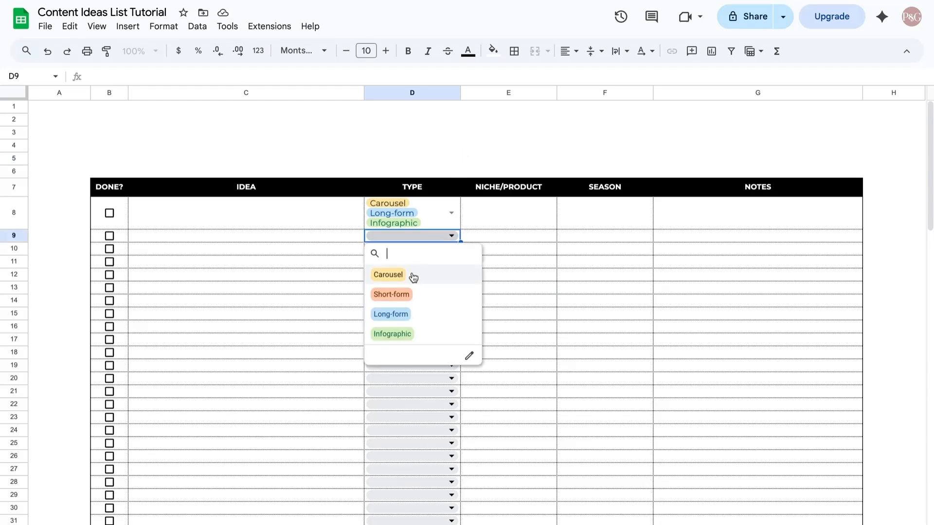
{"action": "left_click", "coordinate": [413, 275]}
{"action": "left_click", "coordinate": [389, 294]}
{"action": "left_click", "coordinate": [518, 303]}
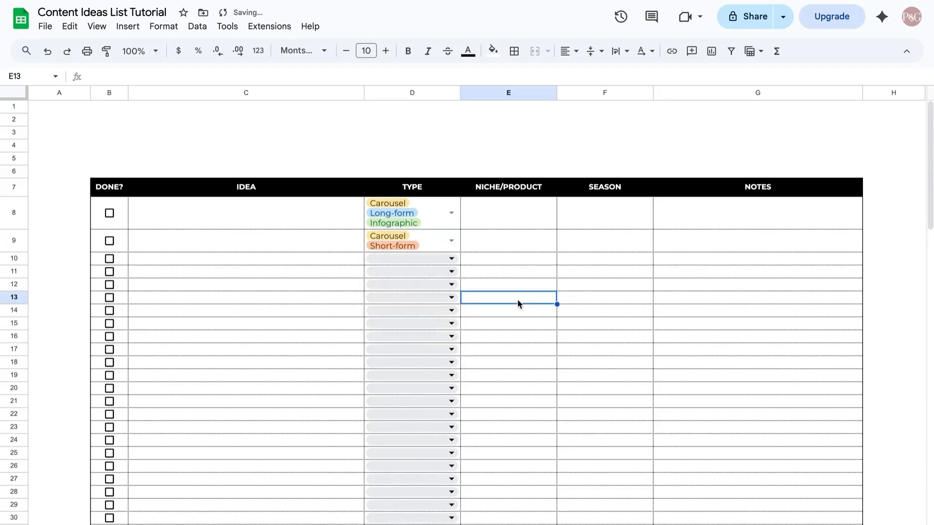
Insert a dropdown in the NICHE/PRODUCT column for the range E8:E108
{"action": "left_click", "coordinate": [521, 212]}
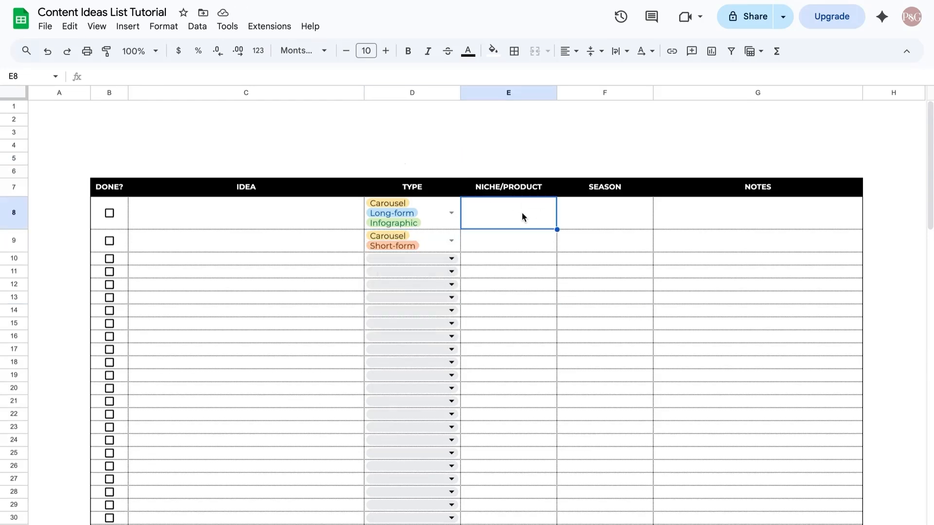
{"action": "key", "text": "ctrl+shift+Down"}
{"action": "left_click_drag", "start_coordinate": [506, 524], "coordinate": [501, 483]}
{"action": "scroll", "coordinate": [501, 486], "scroll_direction": "up", "scroll_amount": 20}
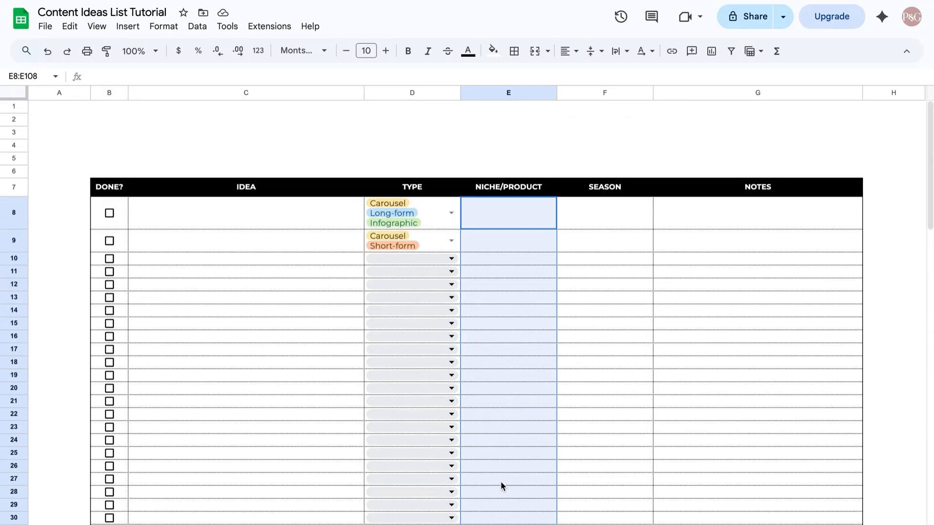
{"action": "left_click", "coordinate": [130, 32]}
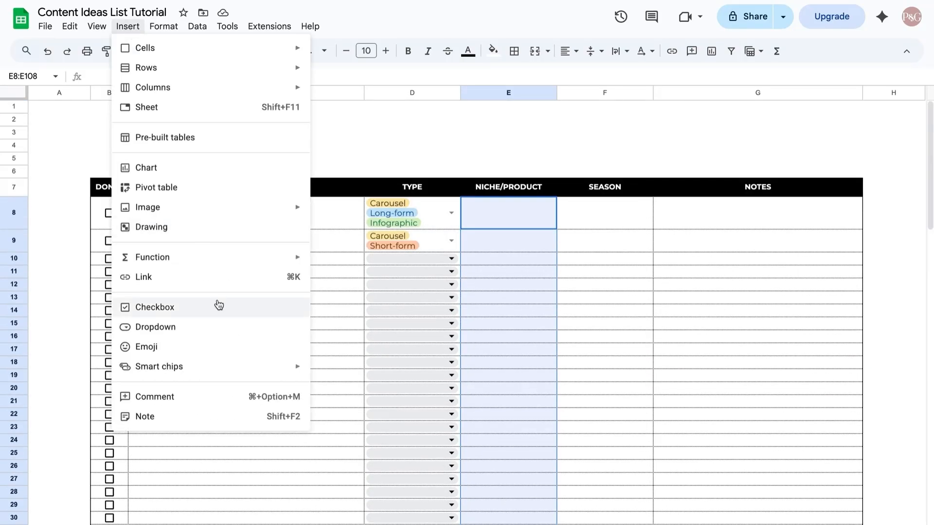
{"action": "left_click", "coordinate": [233, 327]}
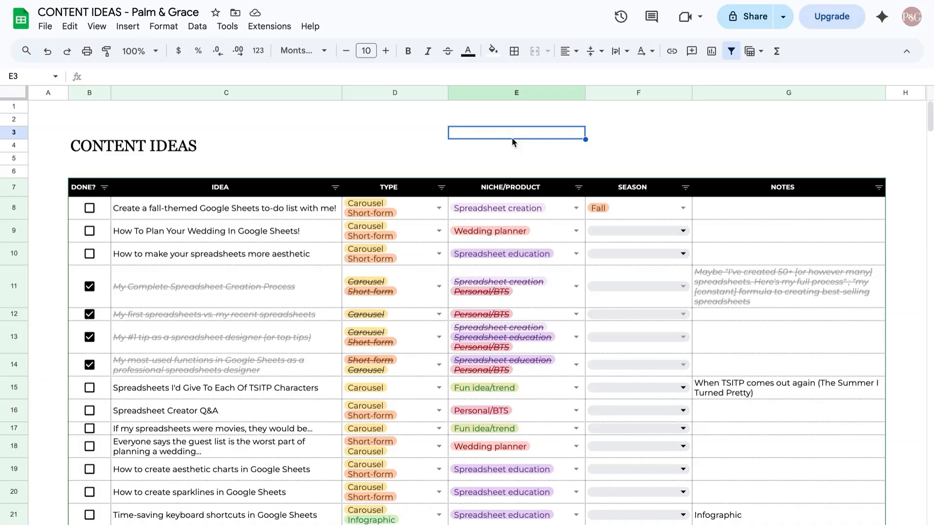
Enter Travel planner and Content calendar as the first two options of the NICHE/PRODUCT dropdown
{"action": "left_click", "coordinate": [574, 208]}
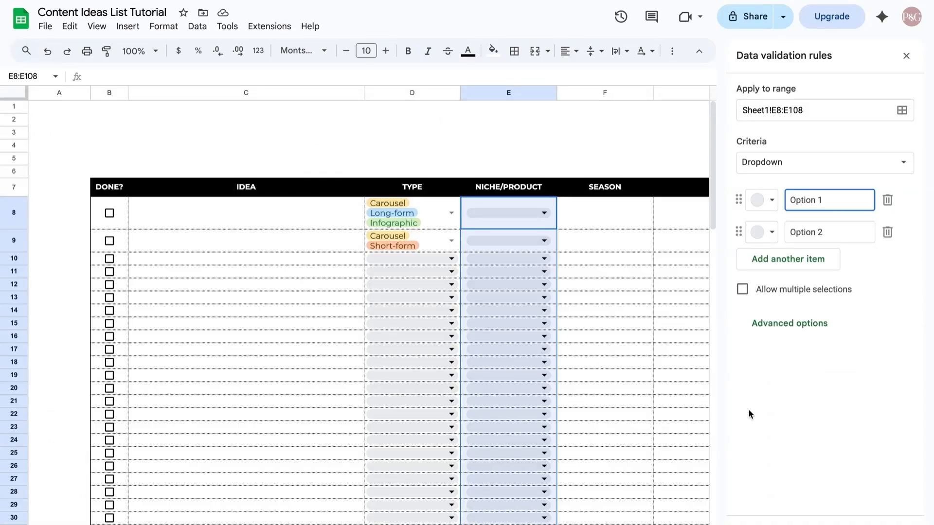
{"action": "key", "text": "BackSpace"}
{"action": "key", "text": "BackSpace"}
{"action": "key", "text": "BackSpace"}
{"action": "key", "text": "BackSpace"}
{"action": "key", "text": "BackSpace"}
{"action": "key", "text": "BackSpace"}
{"action": "key", "text": "BackSpace"}
{"action": "key", "text": "BackSpace"}
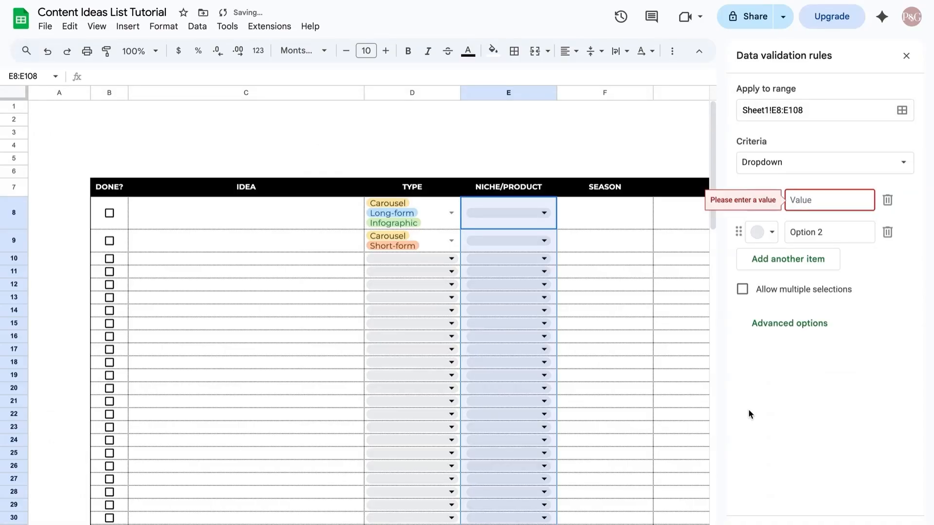
{"action": "type", "text": "Travel planner"}
{"action": "key", "text": "Tab"}
{"action": "key", "text": "BackSpace"}
{"action": "type", "text": "Content calendar"}
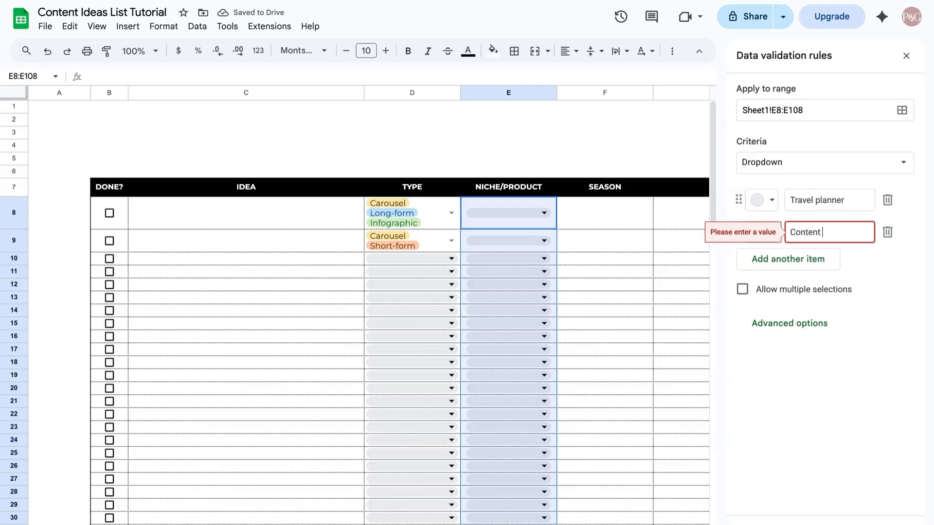
Add Fun idea/trend, Spreadsheet education and Series as further options of the NICHE/PRODUCT dropdown
{"action": "key", "text": "Return"}
{"action": "type", "text": "Fun idea/trend"}
{"action": "key", "text": "Return"}
{"action": "type", "text": "Spreadsheet education"}
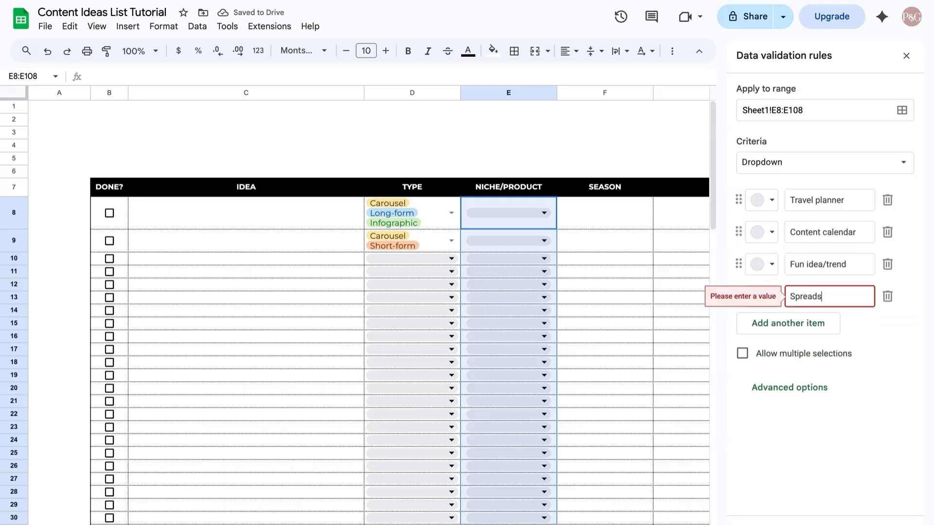
{"action": "key", "text": "Return"}
{"action": "type", "text": "Series"}
Colour the Travel planner option light blue, Content calendar light yellow and Fun idea/trend light green
{"action": "left_click", "coordinate": [772, 200]}
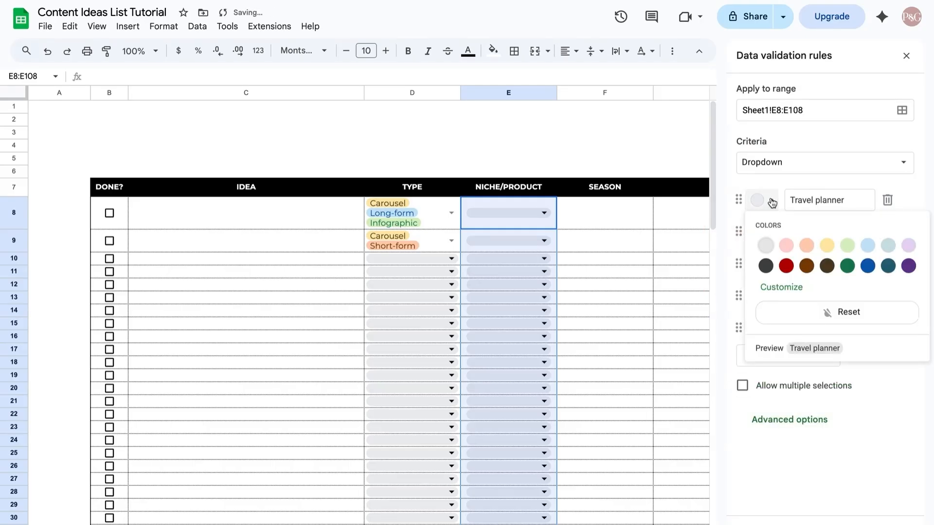
{"action": "left_click", "coordinate": [867, 245]}
{"action": "left_click", "coordinate": [772, 232]}
{"action": "left_click", "coordinate": [827, 278]}
{"action": "left_click", "coordinate": [772, 264]}
{"action": "left_click", "coordinate": [847, 309]}
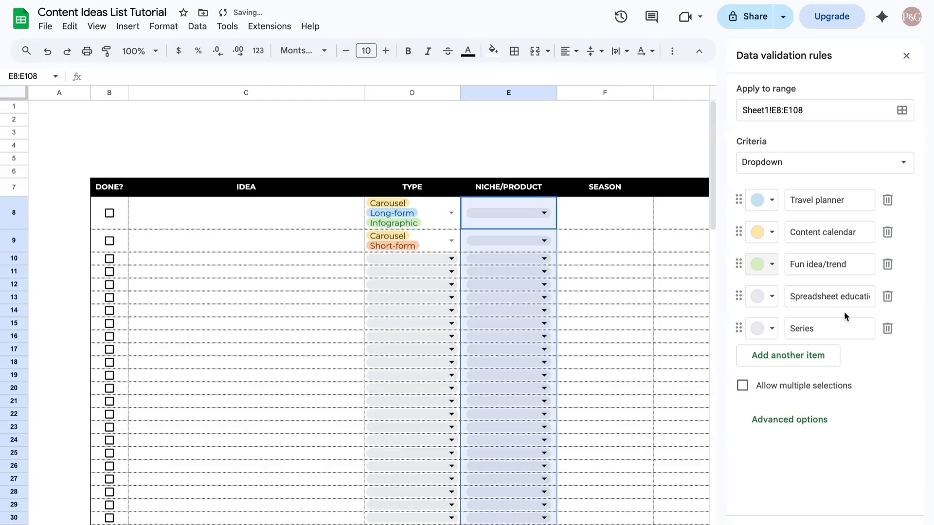
Colour the Spreadsheet education option light purple and the Series option light orange
{"action": "left_click", "coordinate": [772, 328]}
{"action": "left_click", "coordinate": [771, 296]}
{"action": "left_click", "coordinate": [906, 344]}
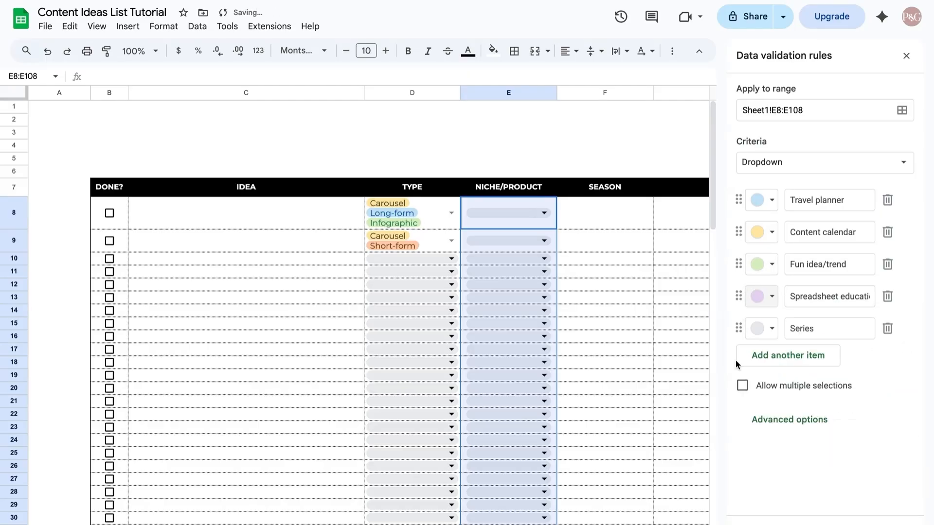
{"action": "left_click", "coordinate": [772, 328]}
{"action": "left_click", "coordinate": [807, 373]}
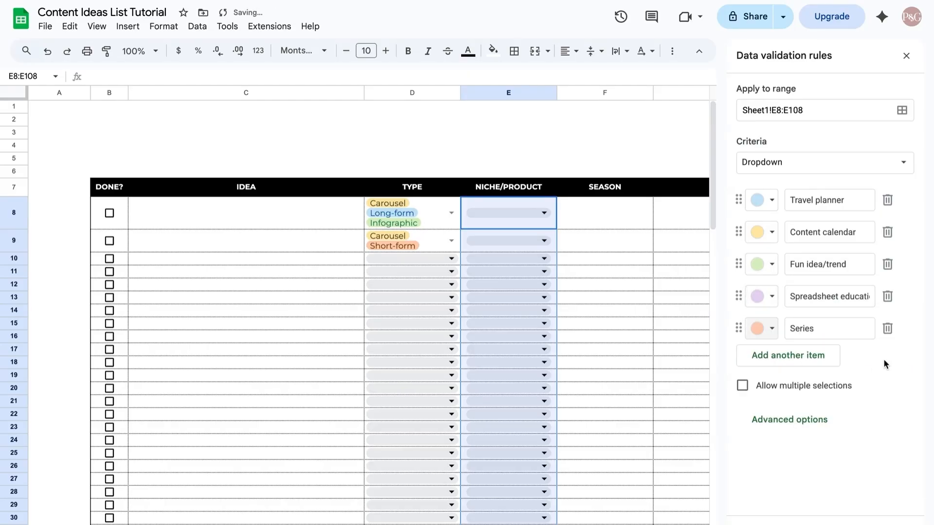
Allow multiple selections in the NICHE/PRODUCT dropdown and save its rule
{"action": "left_click", "coordinate": [742, 386]}
{"action": "left_click", "coordinate": [895, 520]}
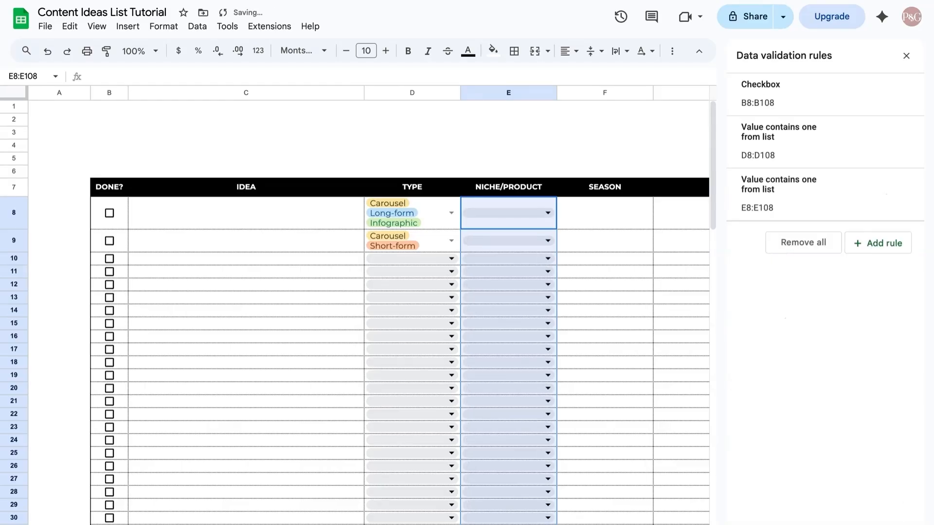
{"action": "left_click", "coordinate": [906, 55]}
{"action": "left_click", "coordinate": [580, 226]}
Choose Travel planner, Content calendar and Fun idea/trend in the dropdown of cell E8
{"action": "left_click", "coordinate": [548, 212]}
{"action": "left_click", "coordinate": [491, 261]}
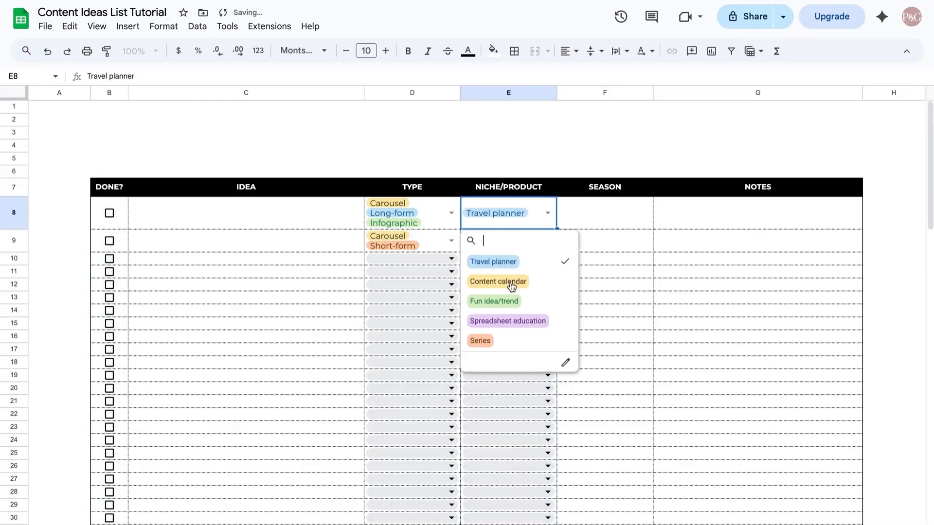
{"action": "left_click", "coordinate": [496, 280]}
{"action": "left_click", "coordinate": [491, 300]}
{"action": "left_click", "coordinate": [672, 324]}
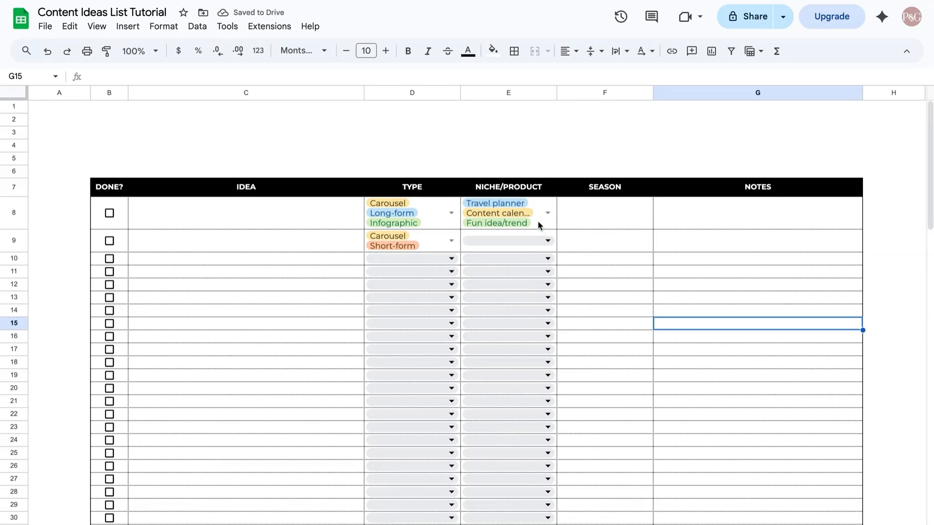
Narrow the TYPE and SEASON columns slightly and widen the NICHE/PRODUCT column to fit the Content calendar label
{"action": "left_click_drag", "start_coordinate": [460, 93], "coordinate": [447, 93]}
{"action": "left_click_drag", "start_coordinate": [544, 92], "coordinate": [565, 92]}
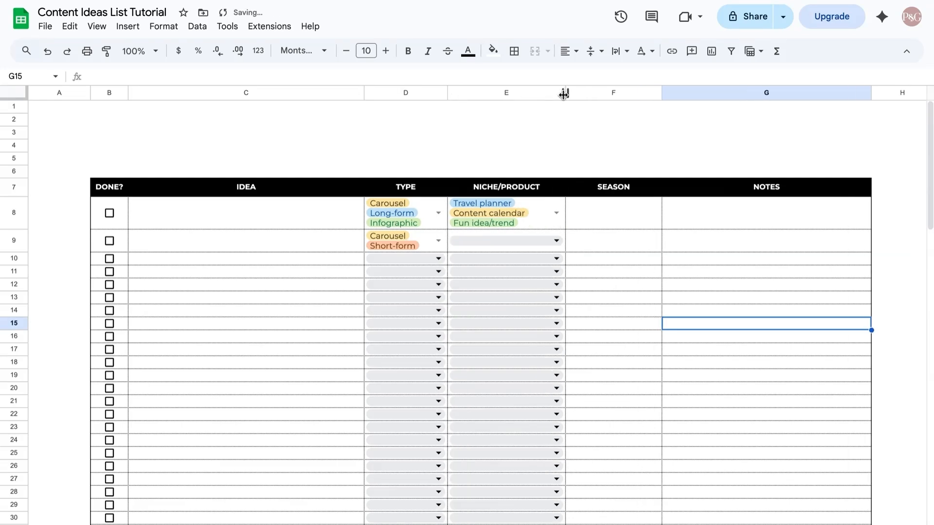
{"action": "left_click", "coordinate": [709, 145]}
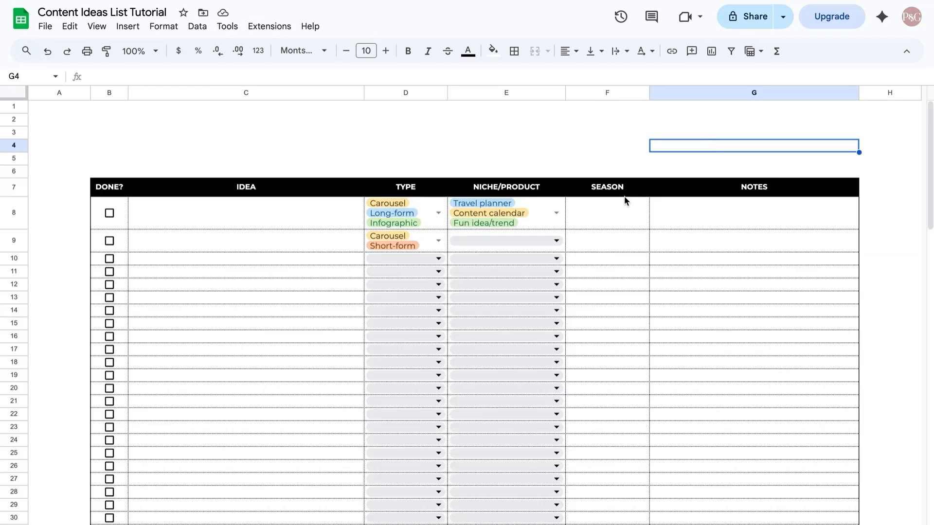
Insert a dropdown into the SEASON cells F8:F108 and view the season options in the finished CONTENT IDEAS - Palm & Grace sheet
{"action": "left_click_drag", "start_coordinate": [618, 212], "coordinate": [599, 487]}
{"action": "left_click", "coordinate": [128, 26]}
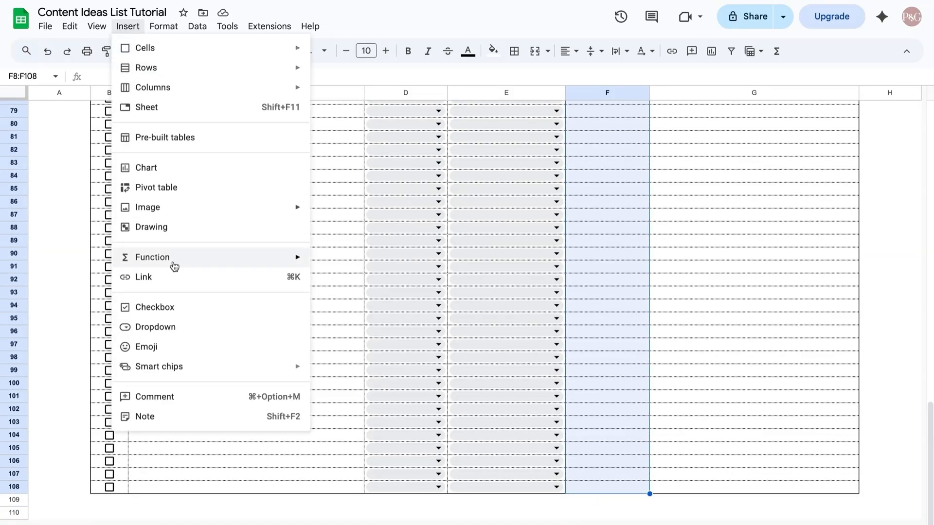
{"action": "left_click", "coordinate": [203, 326]}
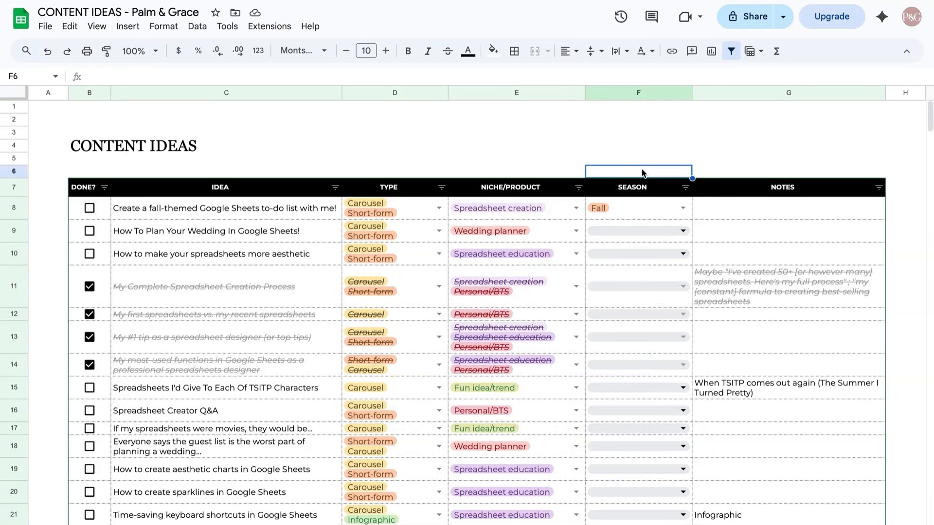
{"action": "left_click", "coordinate": [682, 231]}
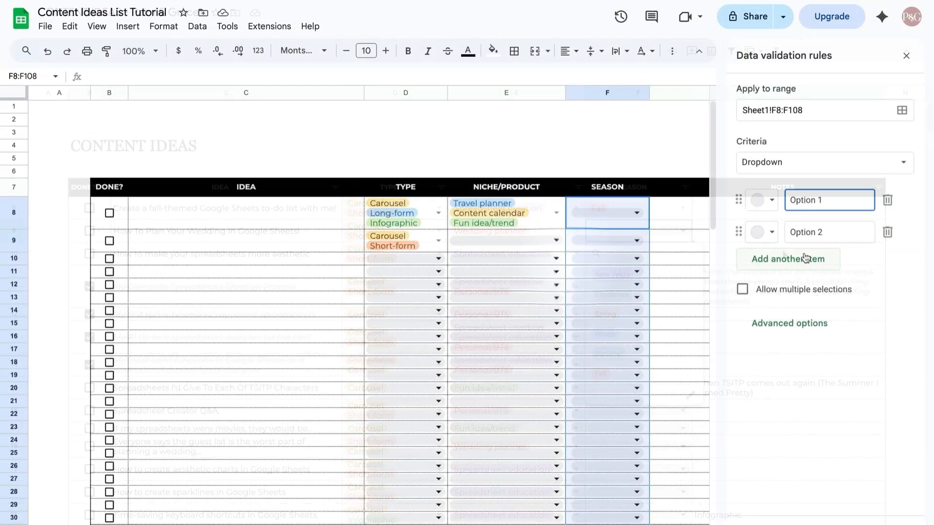
Enter Christmas, New Years, Back to school and Summer as the options of the SEASON dropdown
{"action": "type", "text": "Christmas"}
{"action": "key", "text": "Tab"}
{"action": "type", "text": "New Year"}
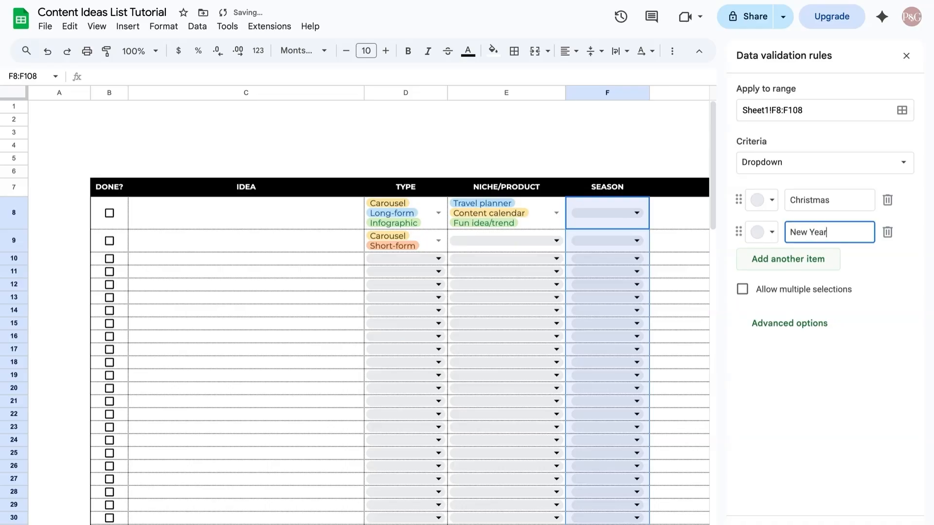
{"action": "type", "text": "s"}
{"action": "key", "text": "Return"}
{"action": "type", "text": "Back to school"}
{"action": "key", "text": "Return"}
{"action": "type", "text": "Summer"}
Colour the season options: Christmas light green, New Years light purple, Back to school light orange and Summer light yellow
{"action": "left_click", "coordinate": [771, 200]}
{"action": "left_click", "coordinate": [848, 246]}
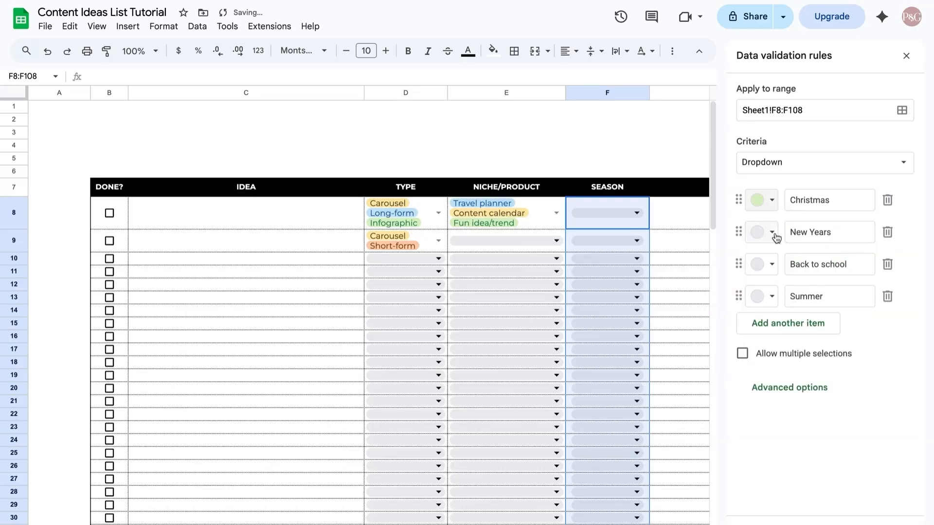
{"action": "left_click", "coordinate": [774, 234]}
{"action": "left_click", "coordinate": [909, 279]}
{"action": "left_click", "coordinate": [771, 267]}
{"action": "left_click", "coordinate": [805, 311]}
{"action": "left_click", "coordinate": [762, 299]}
{"action": "left_click", "coordinate": [827, 343]}
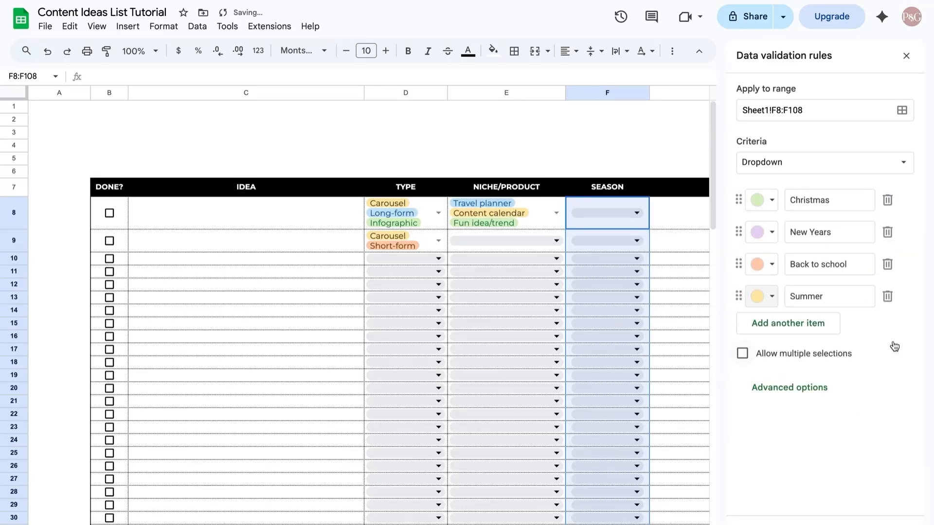
Allow multiple selections in the SEASON dropdown, save its rule and close the data validation settings
{"action": "left_click", "coordinate": [742, 353]}
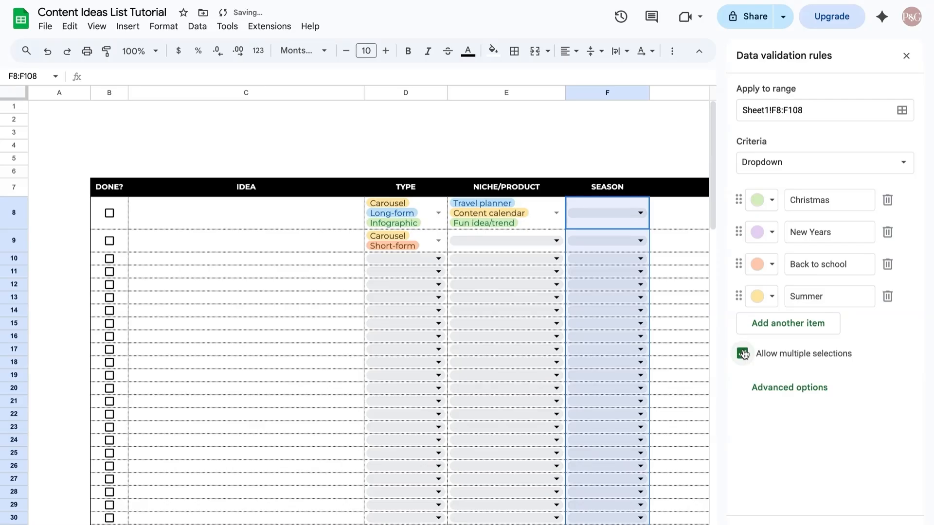
{"action": "left_click", "coordinate": [893, 518]}
{"action": "left_click", "coordinate": [906, 56]}
Choose Christmas and New Years in the SEASON dropdown of cell F8
{"action": "left_click", "coordinate": [640, 213]}
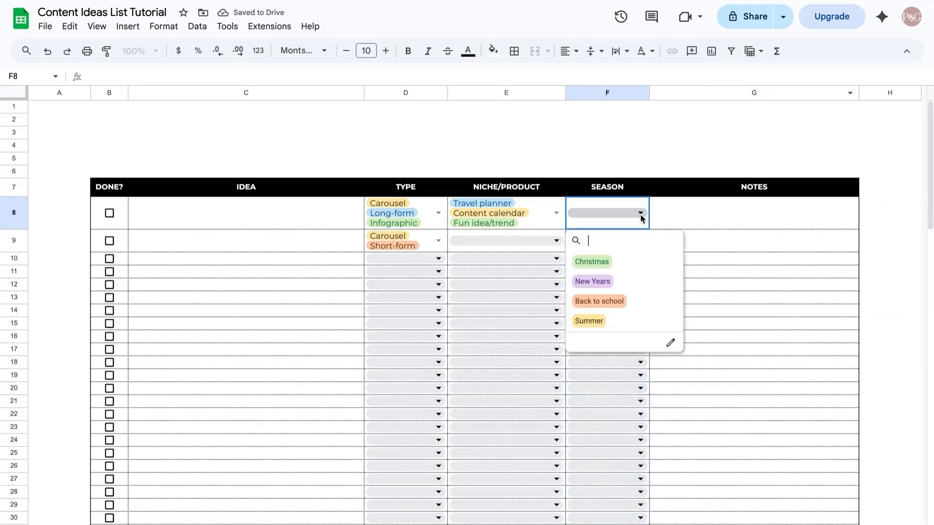
{"action": "left_click", "coordinate": [591, 261]}
{"action": "left_click", "coordinate": [591, 237]}
{"action": "left_click", "coordinate": [698, 245]}
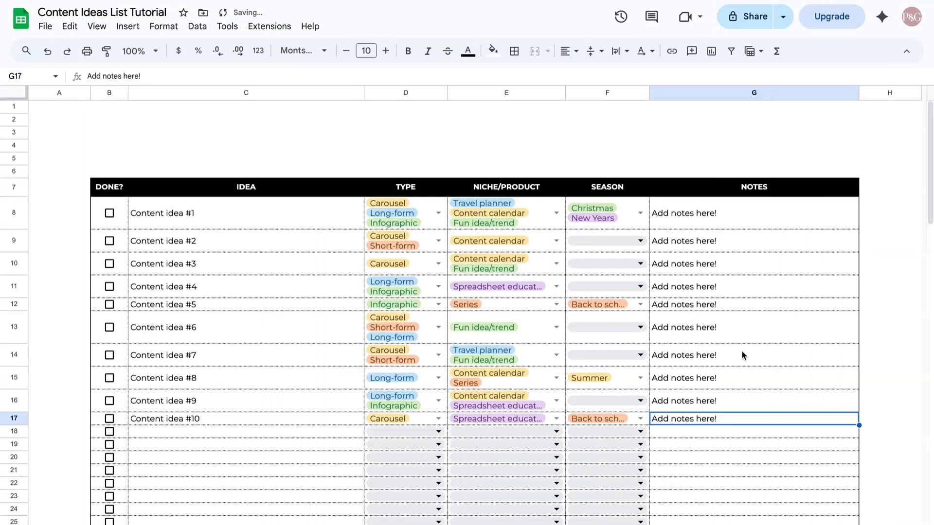
{"action": "left_click", "coordinate": [892, 479]}
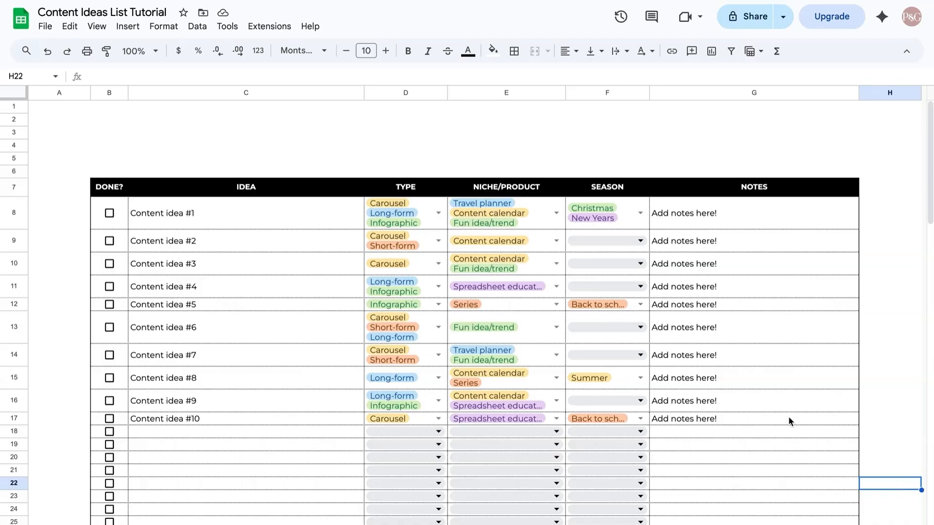
In the finished CONTENT IDEAS sheet, tick the DONE? checkboxes of rows 16 to 20, toggling row 18 to demonstrate the completed-row formatting
{"action": "left_click", "coordinate": [109, 241]}
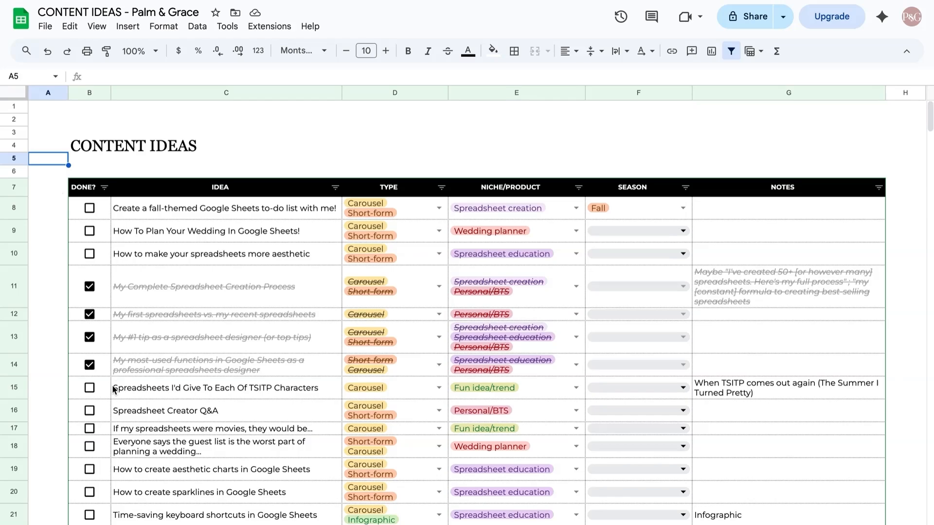
{"action": "left_click", "coordinate": [89, 410]}
{"action": "left_click", "coordinate": [89, 428]}
{"action": "left_click", "coordinate": [89, 446]}
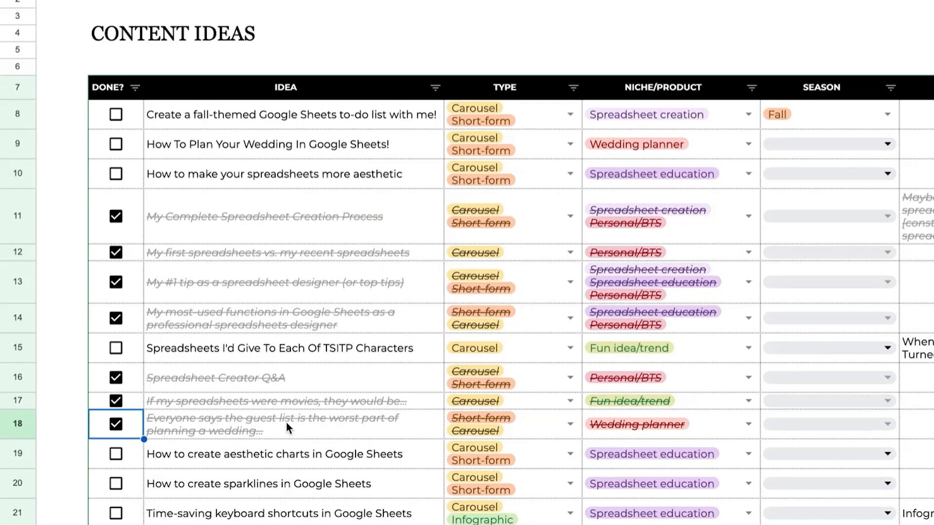
{"action": "left_click", "coordinate": [121, 425]}
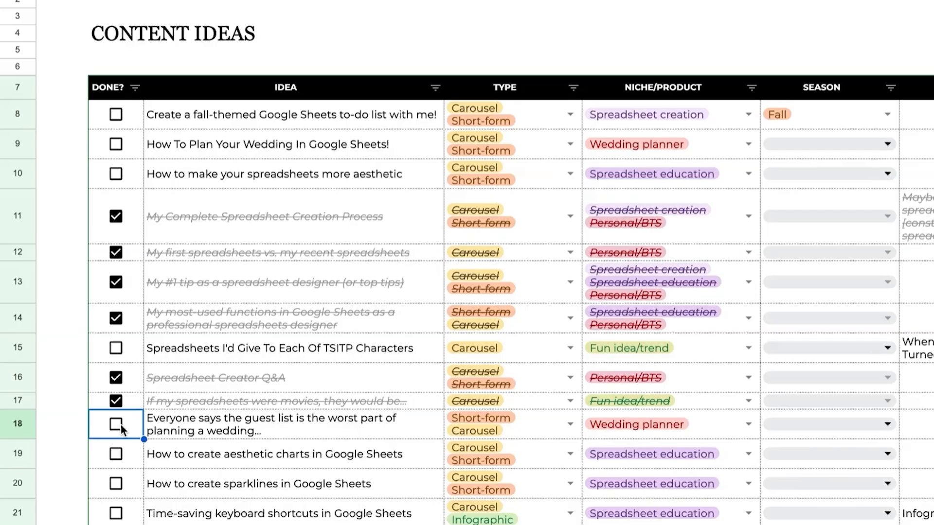
{"action": "left_click", "coordinate": [120, 425]}
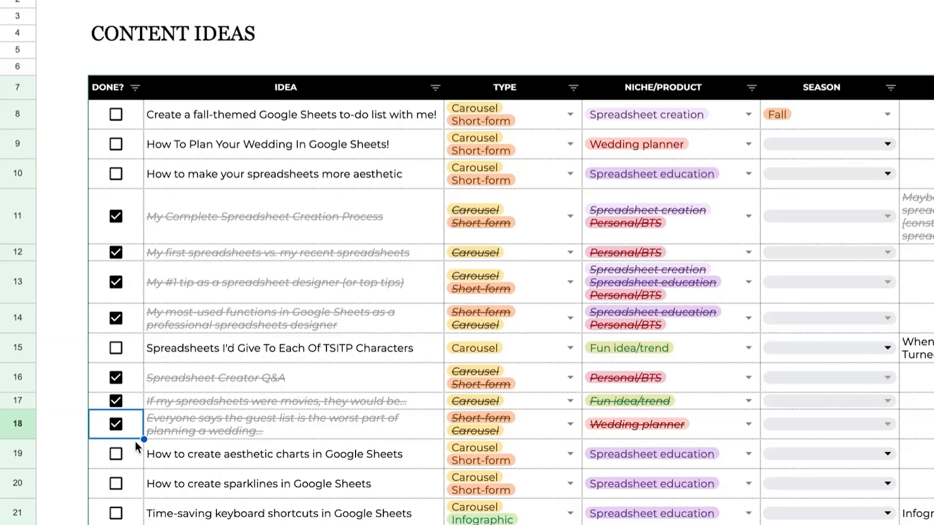
{"action": "left_click", "coordinate": [121, 455]}
{"action": "left_click", "coordinate": [115, 484]}
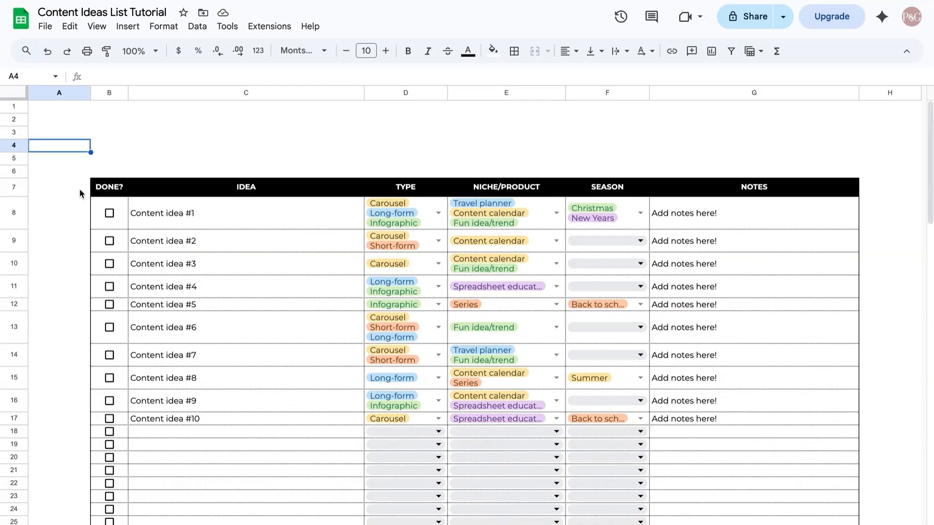
In the Content Ideas List Tutorial sheet, start a conditional formatting rule for the table cells B8:G108
{"action": "left_click_drag", "start_coordinate": [97, 221], "coordinate": [775, 489]}
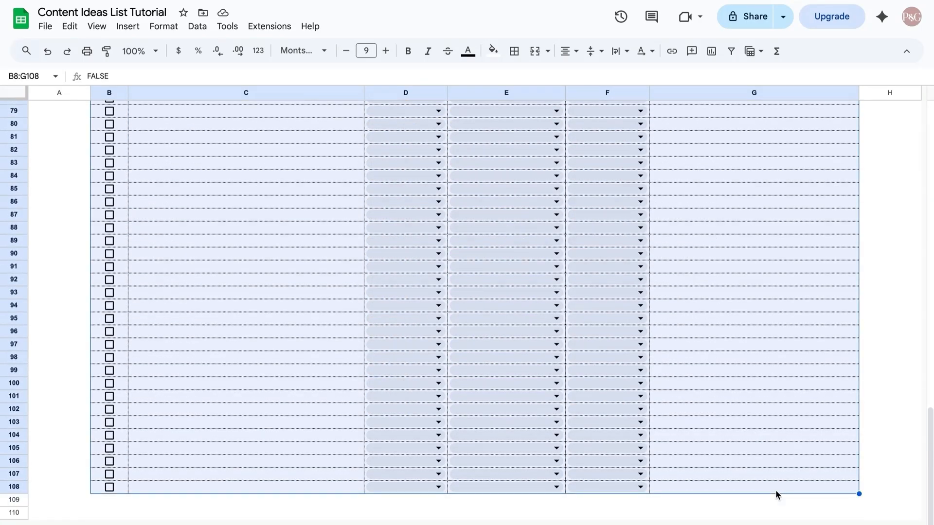
{"action": "scroll", "coordinate": [775, 490], "scroll_direction": "up", "scroll_amount": 20}
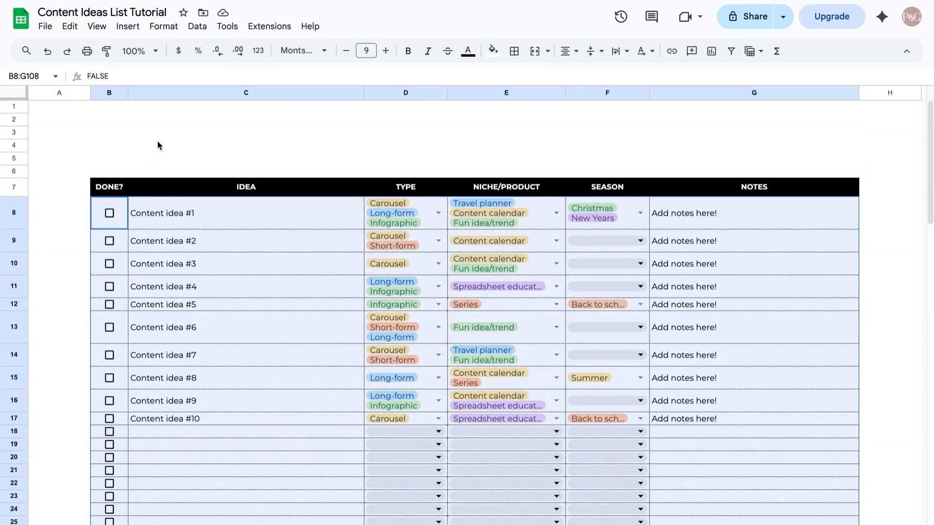
{"action": "left_click", "coordinate": [163, 27]}
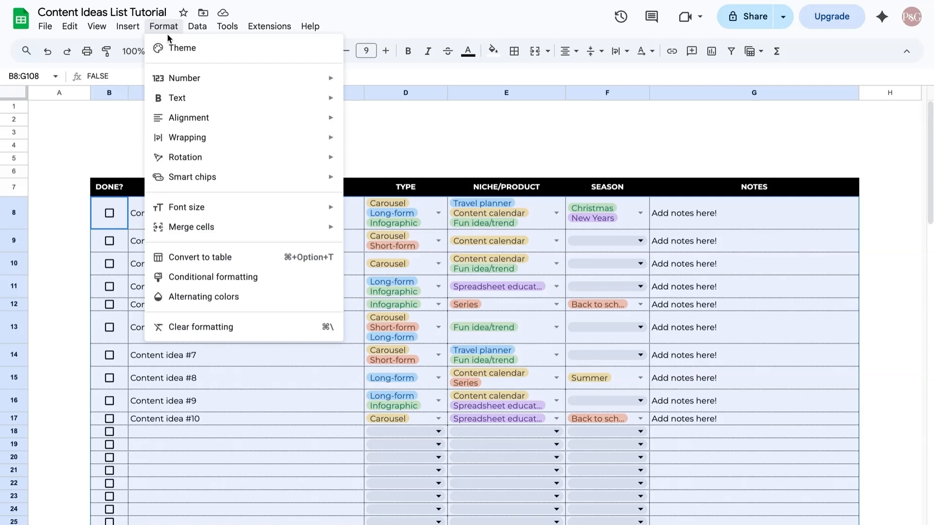
{"action": "left_click", "coordinate": [222, 275]}
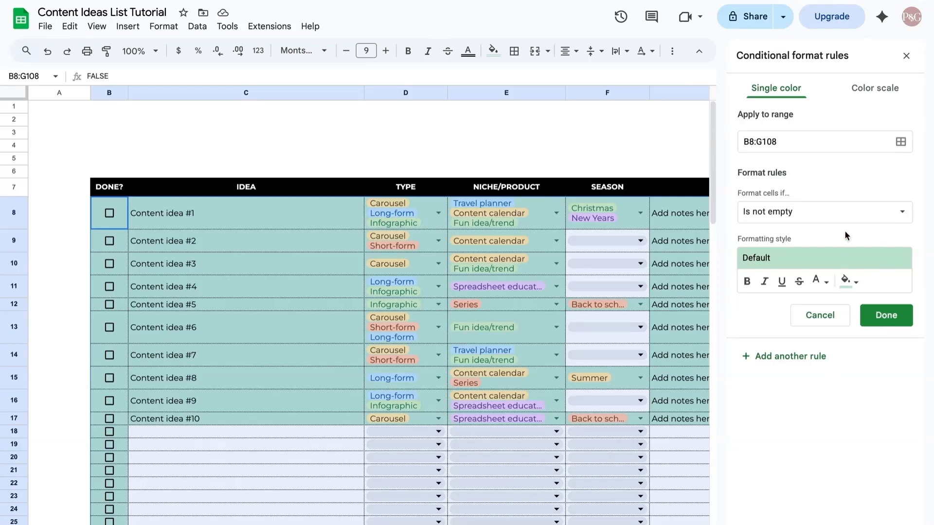
Set the conditional formatting rule's condition to the custom formula =$B8=TRUE
{"action": "left_click", "coordinate": [844, 212]}
{"action": "scroll", "coordinate": [776, 444], "scroll_direction": "down", "scroll_amount": 1}
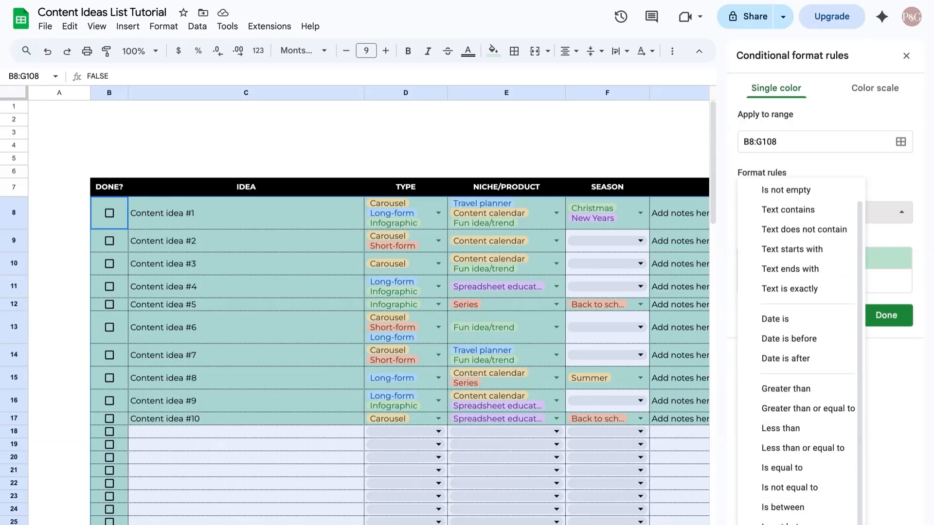
{"action": "left_click", "coordinate": [793, 524]}
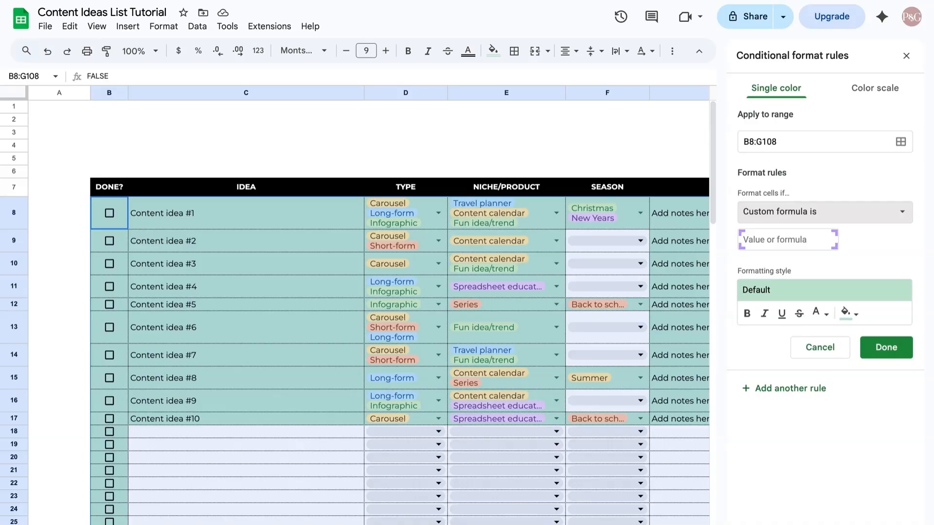
{"action": "left_click", "coordinate": [811, 249]}
{"action": "type", "text": "="}
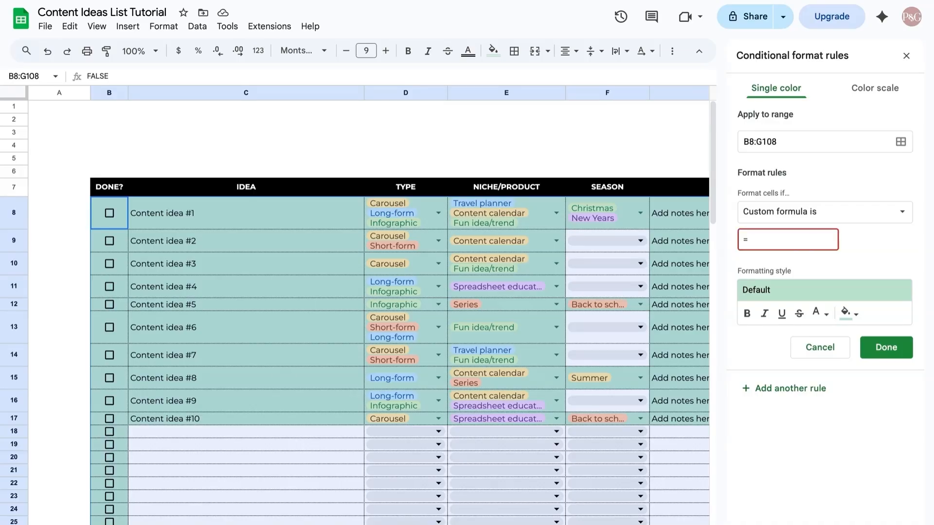
{"action": "type", "text": "$"}
{"action": "left_click", "coordinate": [97, 219]}
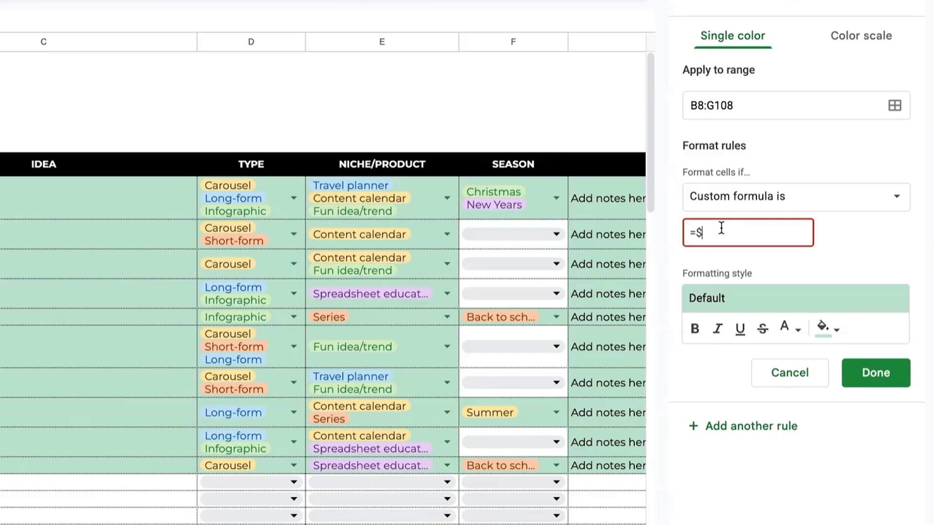
{"action": "type", "text": "B8"}
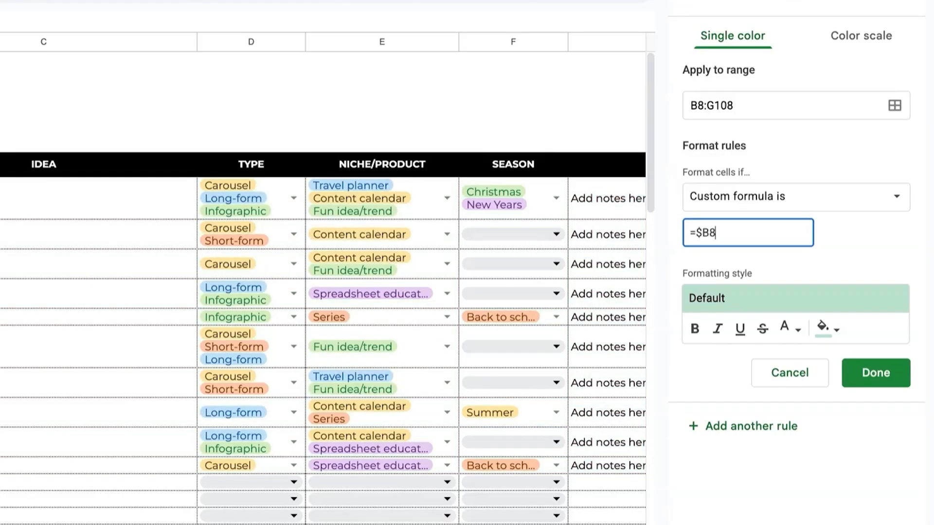
{"action": "type", "text": "=TRUE"}
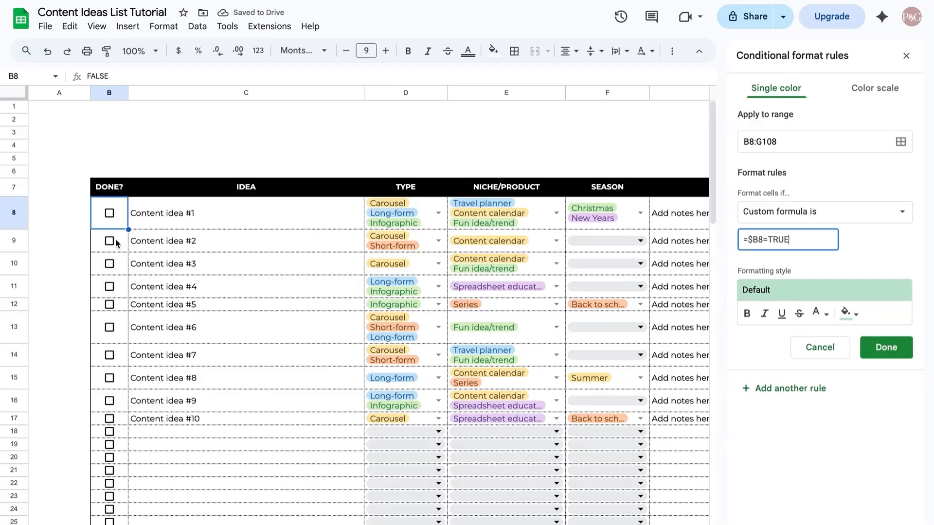
Tick the DONE? checkboxes of content ideas #2, #5, #8 and #9 to test the rule
{"action": "left_click", "coordinate": [114, 240]}
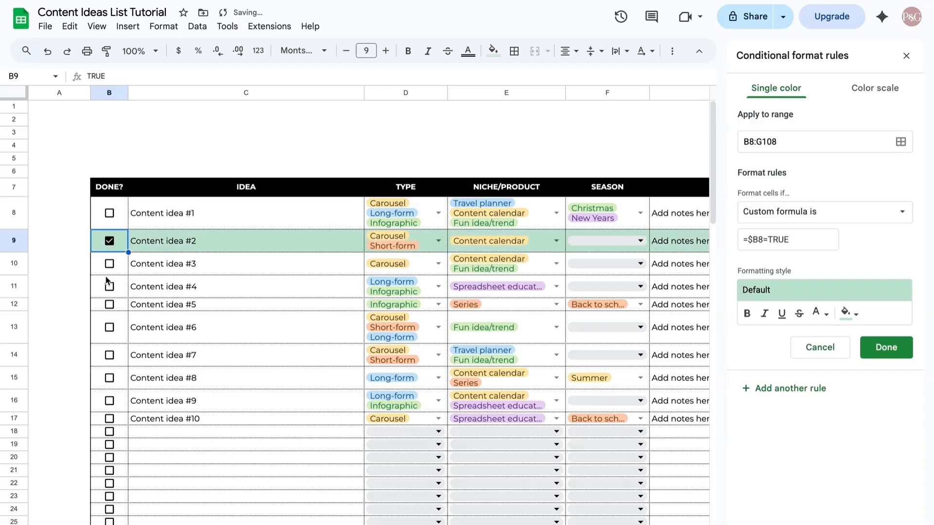
{"action": "left_click", "coordinate": [110, 305]}
{"action": "left_click", "coordinate": [110, 379]}
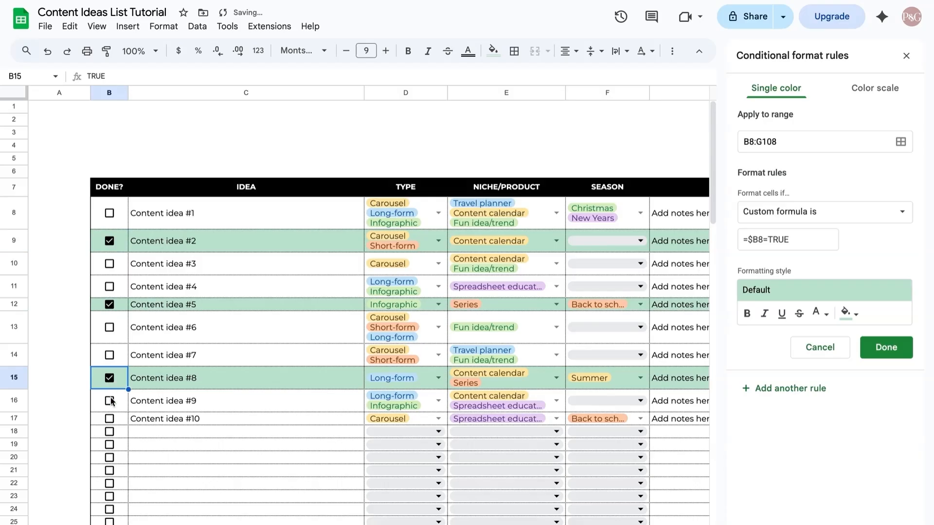
{"action": "left_click", "coordinate": [110, 400]}
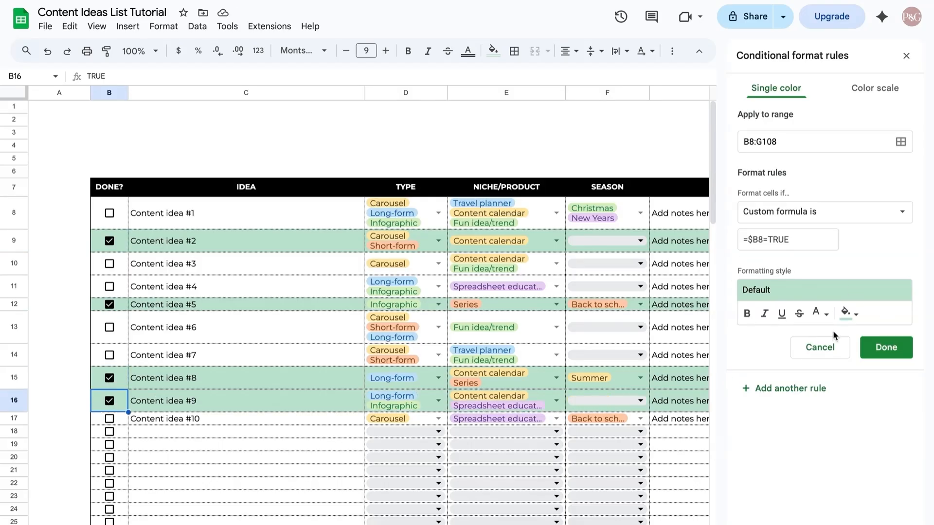
Style the rule's matching rows with no fill colour and italic, strikethrough, grey text
{"action": "left_click", "coordinate": [848, 313]}
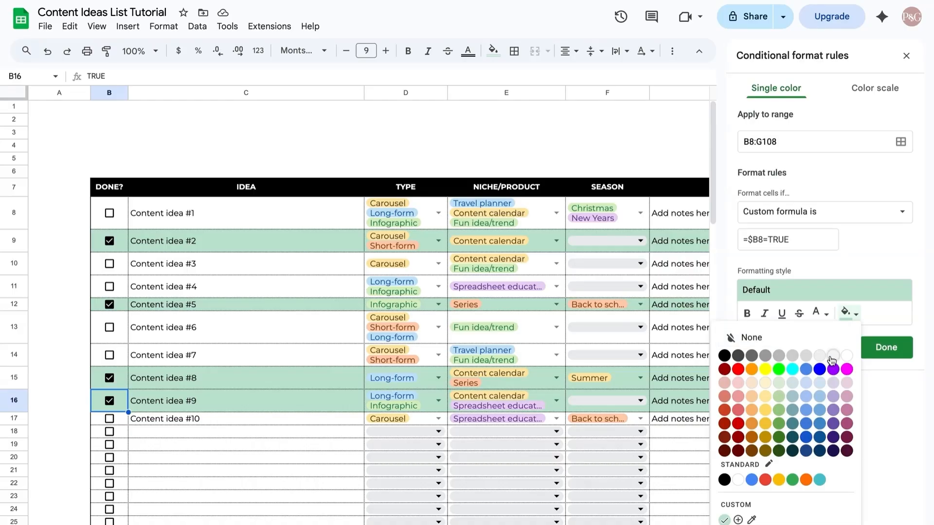
{"action": "left_click", "coordinate": [822, 343]}
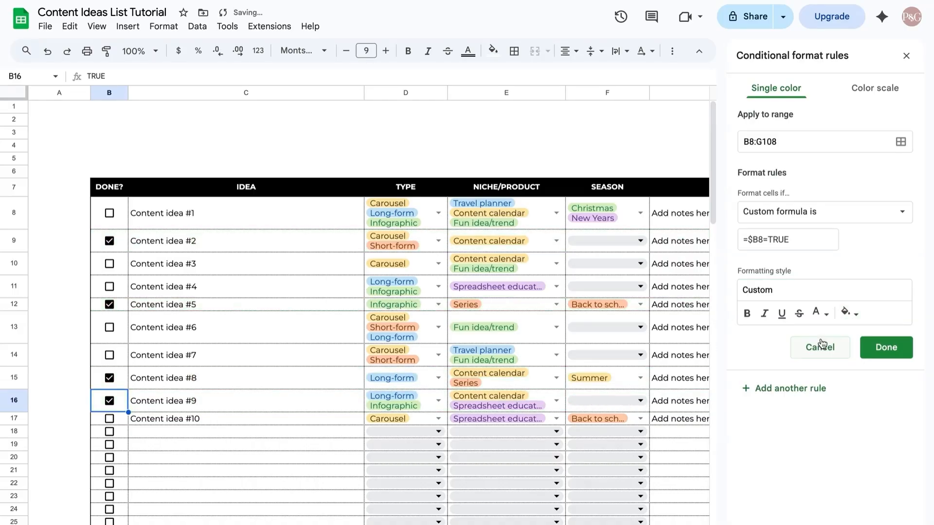
{"action": "left_click", "coordinate": [765, 314]}
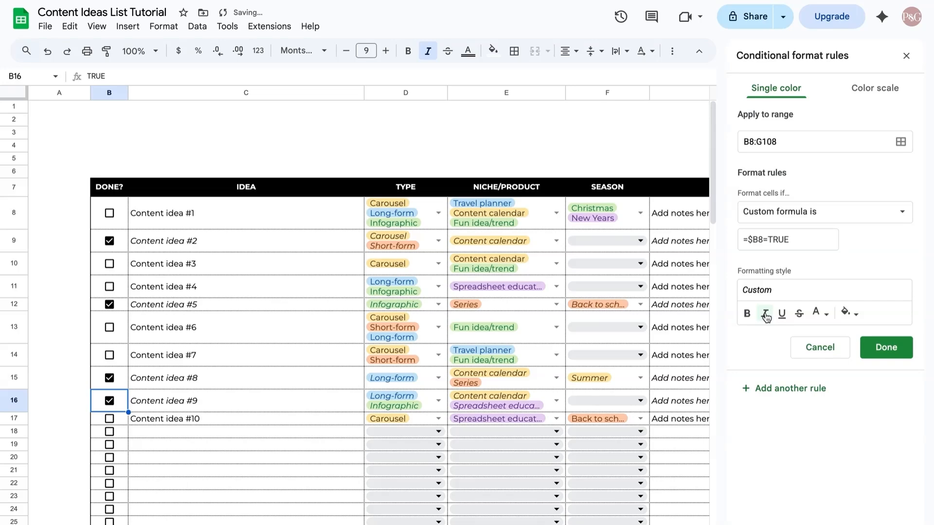
{"action": "left_click", "coordinate": [800, 313]}
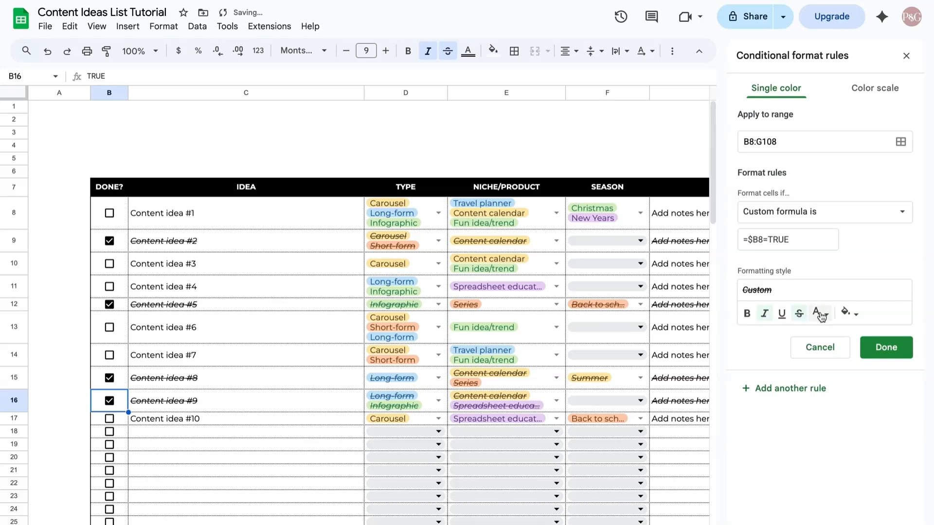
{"action": "left_click", "coordinate": [819, 313]}
{"action": "left_click", "coordinate": [733, 354]}
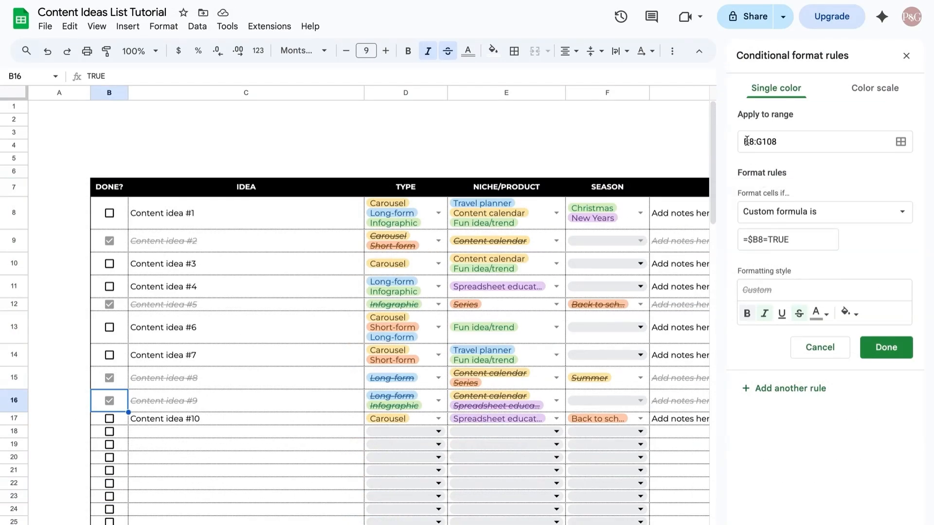
Change the conditional formatting rule's range to C8:G108 so the checkbox column is excluded
{"action": "left_click", "coordinate": [746, 141]}
{"action": "key", "text": "BackSpace"}
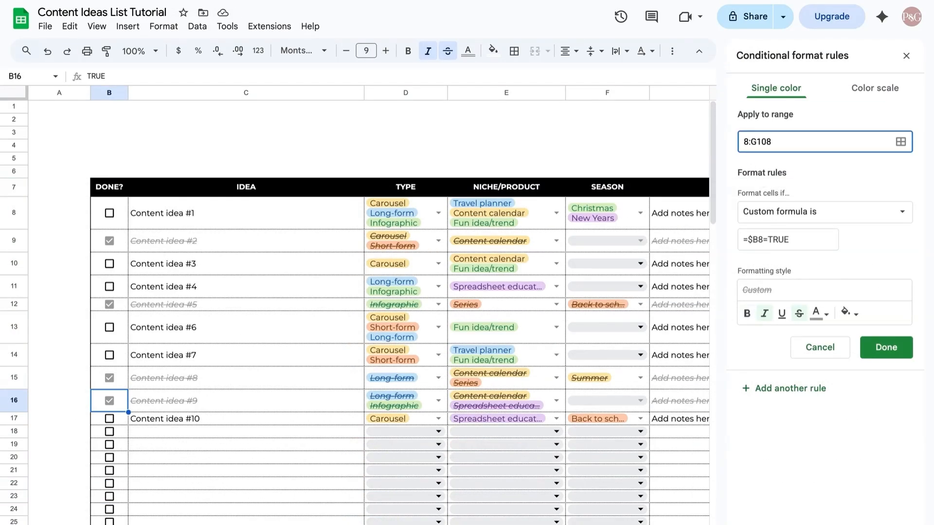
{"action": "type", "text": "C"}
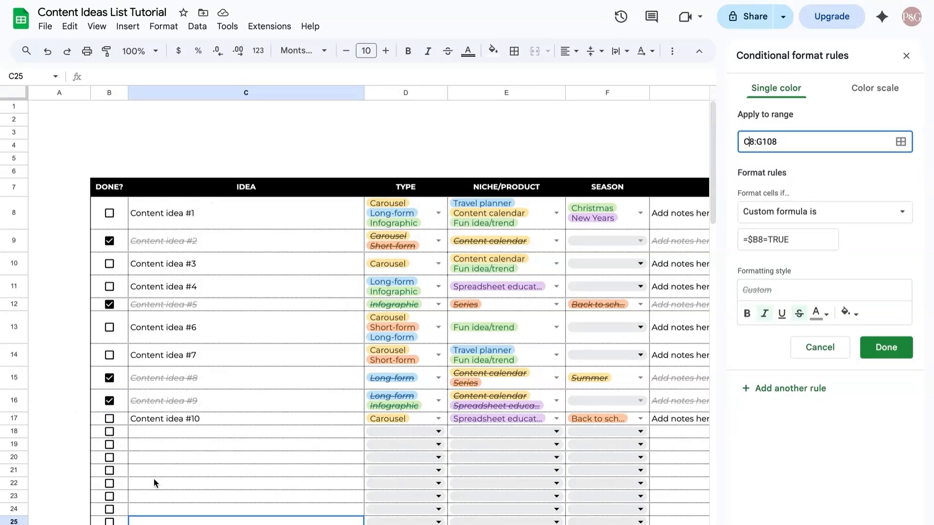
Tick the DONE? checkboxes of content ideas #3 and #4 as a test and save the conditional formatting rule
{"action": "left_click", "coordinate": [110, 264]}
{"action": "left_click", "coordinate": [110, 287]}
{"action": "left_click", "coordinate": [109, 327]}
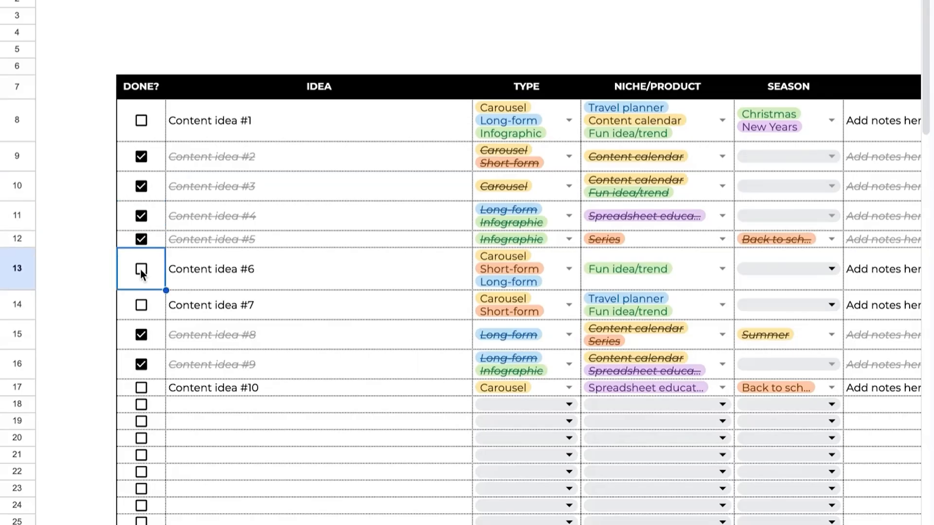
{"action": "left_click", "coordinate": [141, 304]}
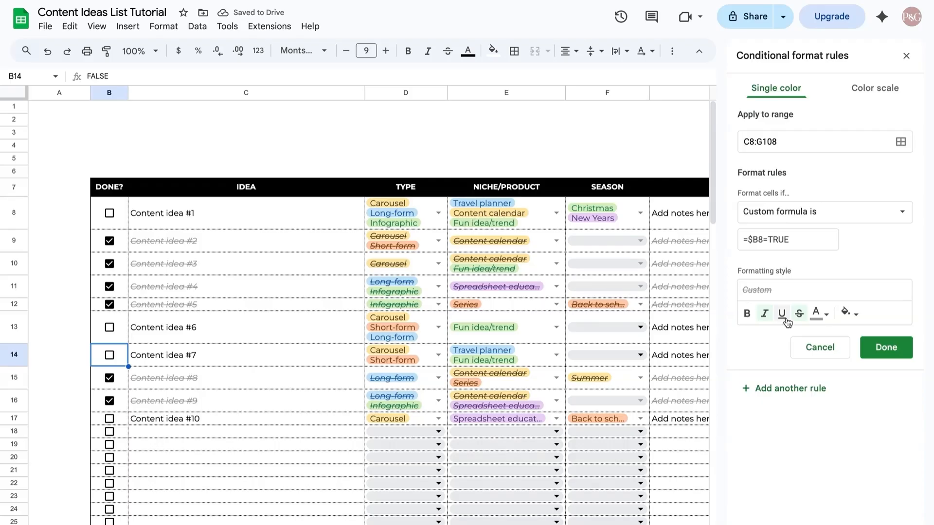
{"action": "left_click", "coordinate": [902, 356]}
{"action": "left_click", "coordinate": [906, 55]}
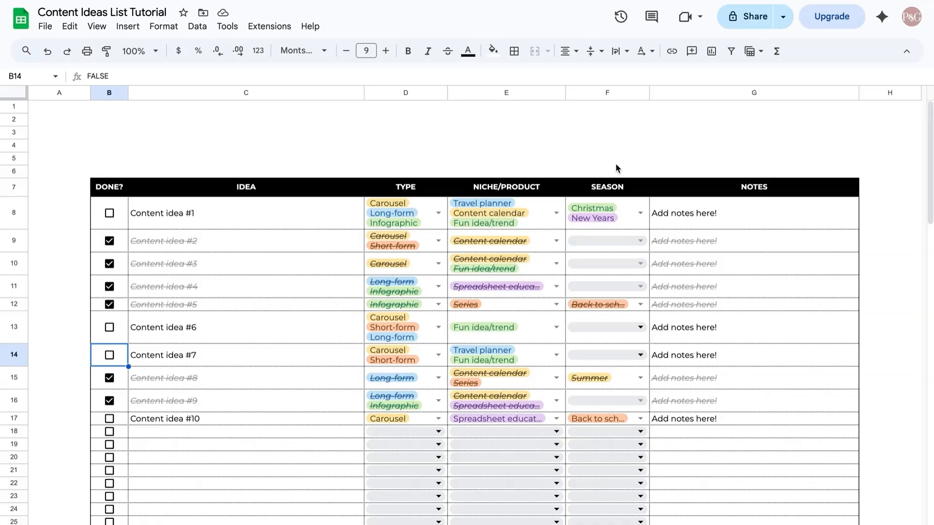
Add a filter to the table range B7:G108 and slightly widen the DONE? column to fit its header
{"action": "left_click_drag", "start_coordinate": [112, 187], "coordinate": [761, 496]}
{"action": "scroll", "coordinate": [763, 467], "scroll_direction": "up", "scroll_amount": 9}
{"action": "scroll", "coordinate": [766, 438], "scroll_direction": "up", "scroll_amount": 10}
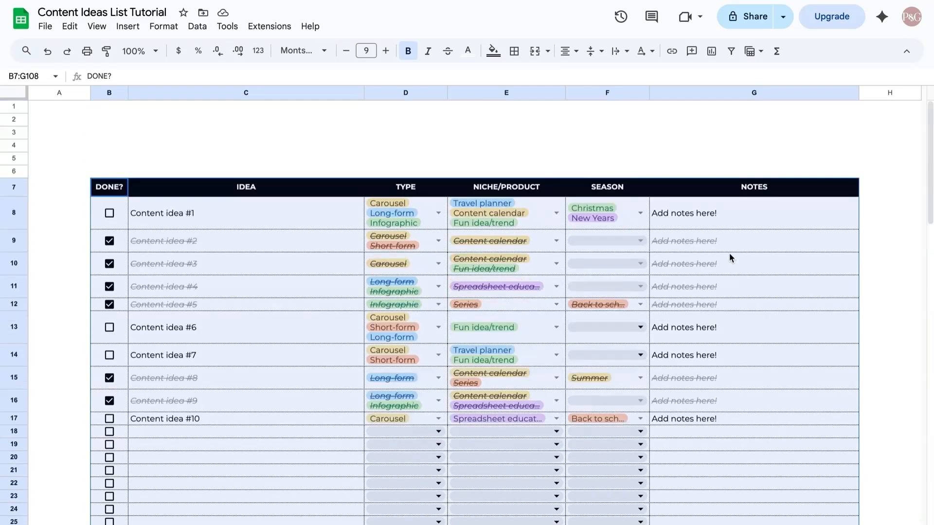
{"action": "left_click", "coordinate": [732, 53]}
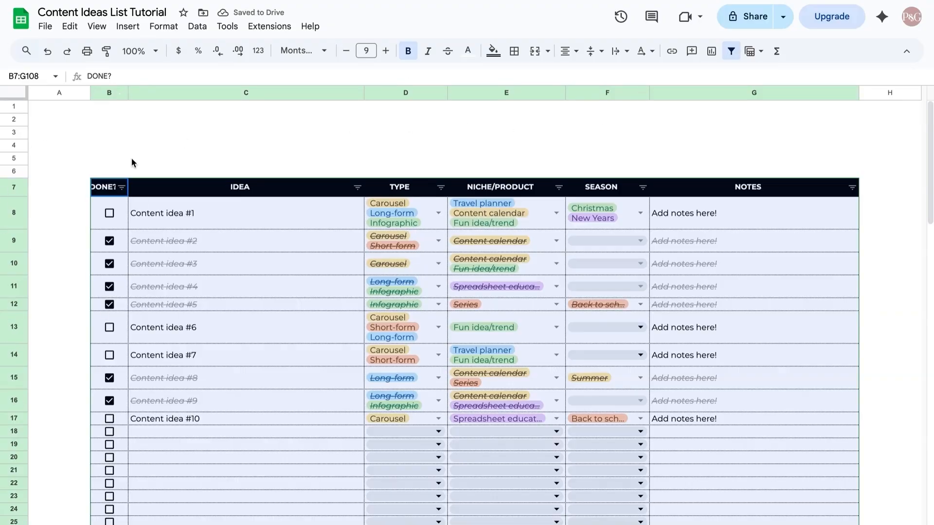
{"action": "left_click", "coordinate": [68, 145]}
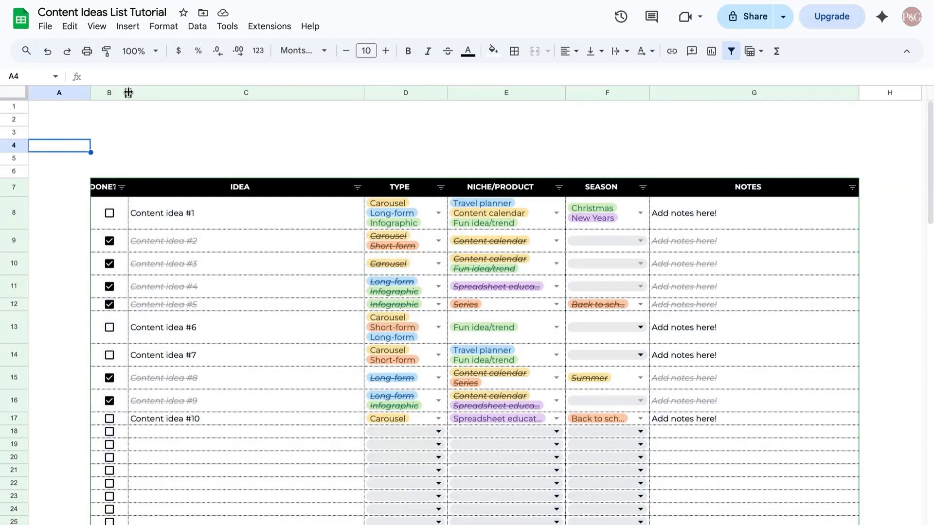
{"action": "left_click_drag", "start_coordinate": [130, 93], "coordinate": [134, 93]}
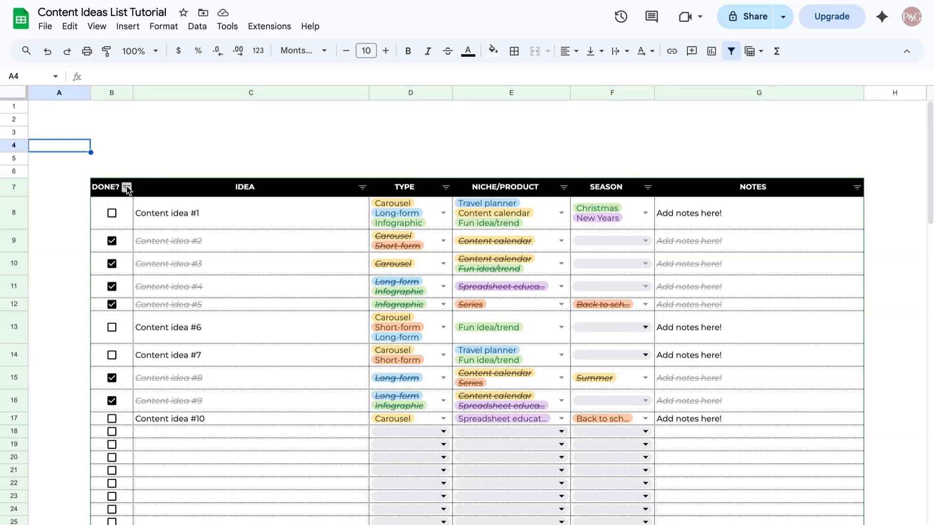
Filter the DONE? column to show only TRUE rows, and undo that filter
{"action": "left_click", "coordinate": [127, 187]}
{"action": "left_click", "coordinate": [176, 413]}
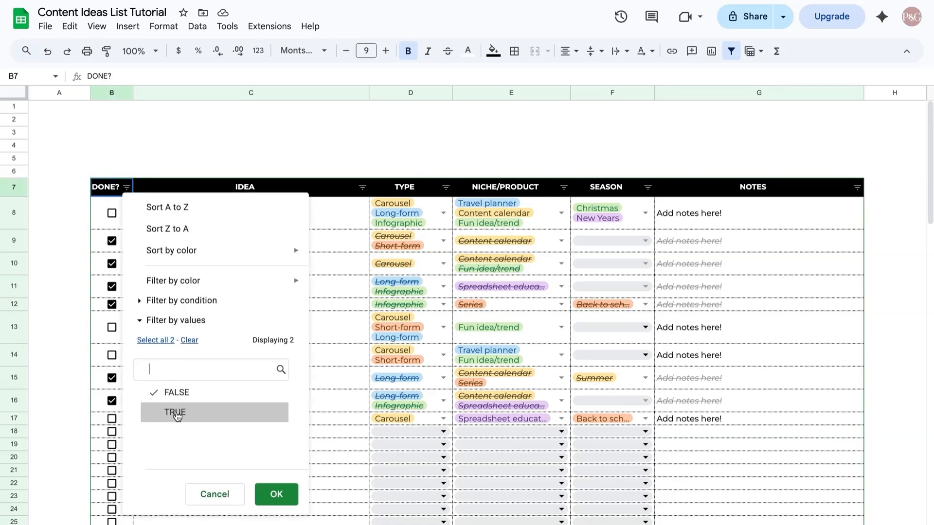
{"action": "left_click", "coordinate": [177, 413]}
{"action": "left_click", "coordinate": [184, 393]}
{"action": "left_click", "coordinate": [274, 495]}
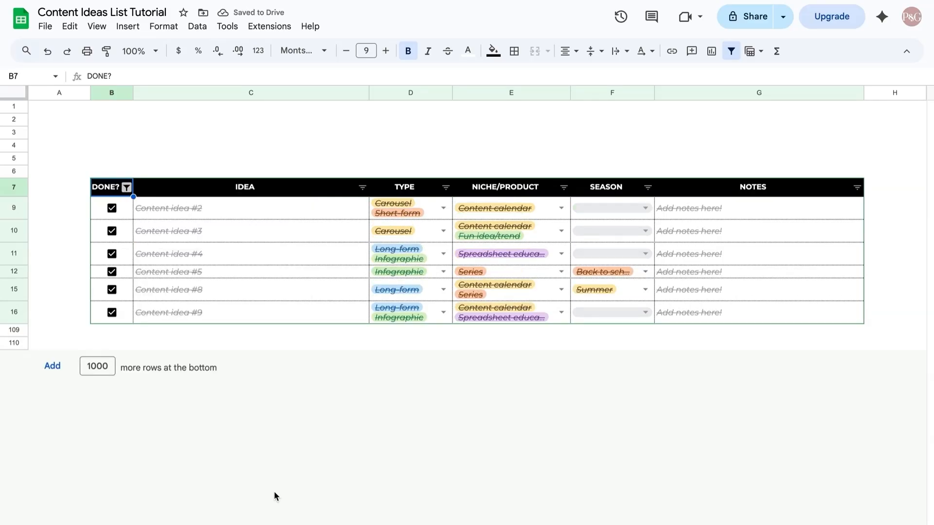
{"action": "key", "text": "ctrl+z"}
Examine the list of filter values offered for the TYPE column without applying a filter
{"action": "left_click", "coordinate": [446, 187]}
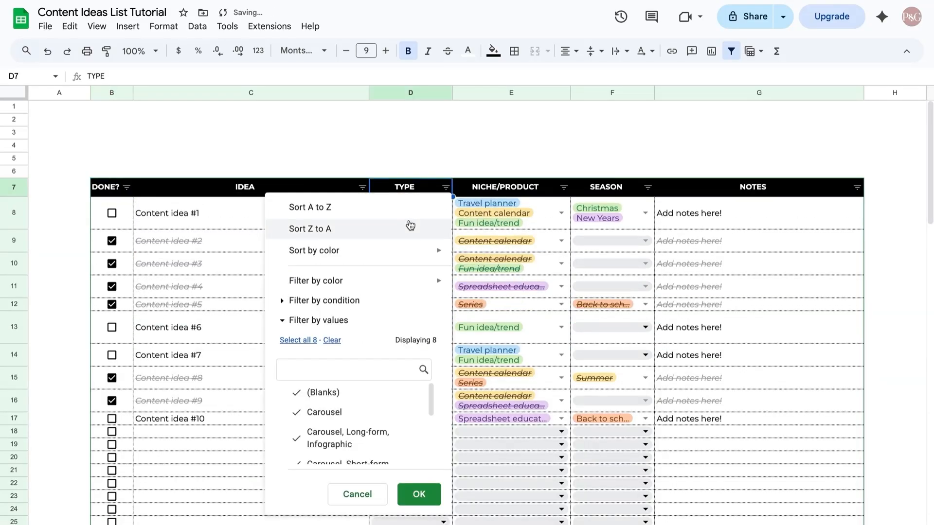
{"action": "scroll", "coordinate": [365, 433], "scroll_direction": "down", "scroll_amount": 3}
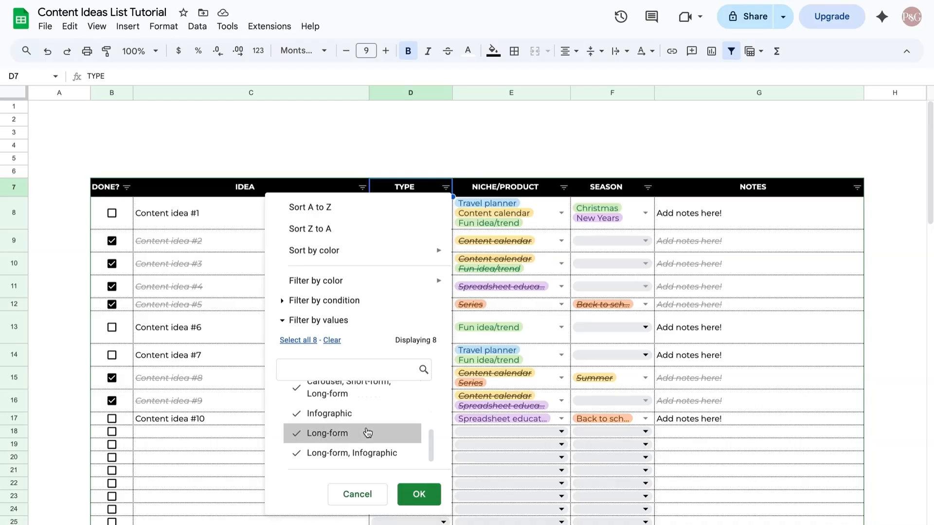
{"action": "scroll", "coordinate": [370, 432], "scroll_direction": "up", "scroll_amount": 5}
{"action": "scroll", "coordinate": [358, 453], "scroll_direction": "down", "scroll_amount": 5}
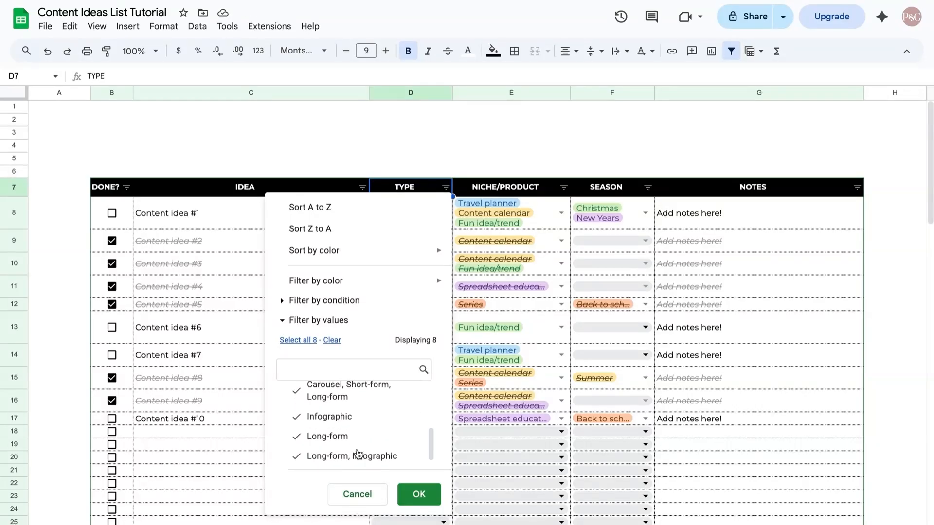
{"action": "left_click", "coordinate": [335, 394]}
{"action": "scroll", "coordinate": [365, 458], "scroll_direction": "up", "scroll_amount": 2}
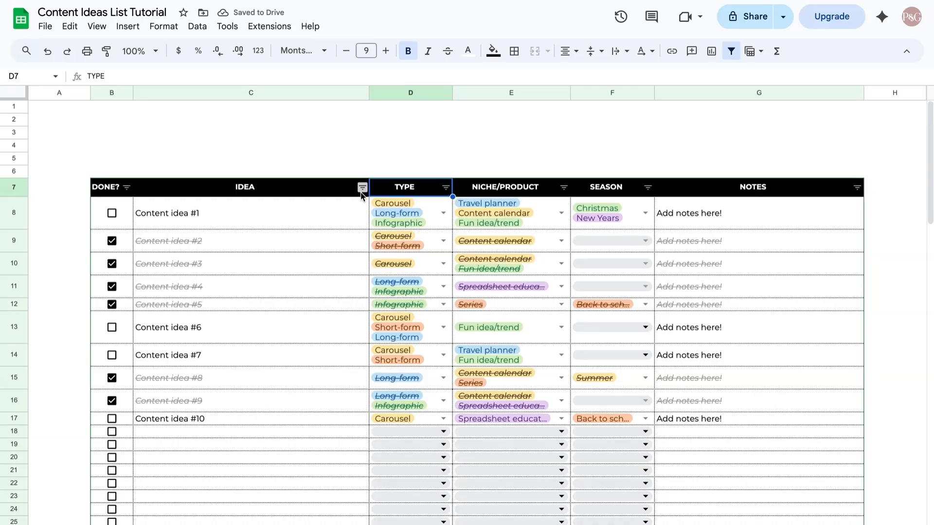
Sort the table by the IDEA column from A to Z
{"action": "left_click", "coordinate": [363, 188]}
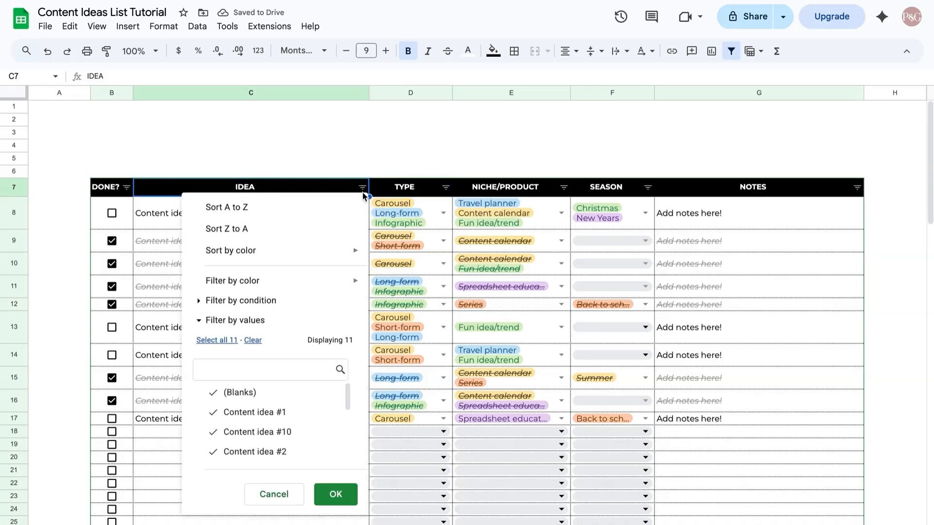
{"action": "left_click", "coordinate": [315, 208]}
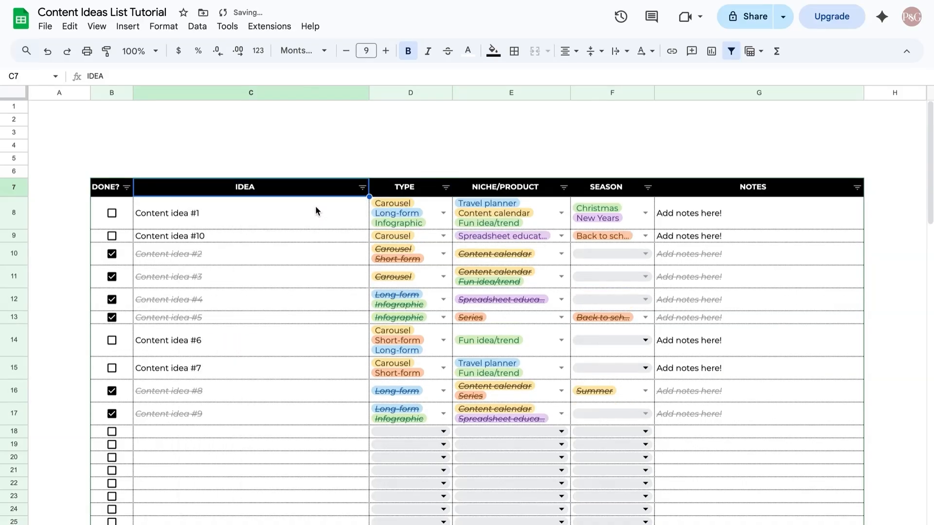
{"action": "left_click", "coordinate": [277, 442]}
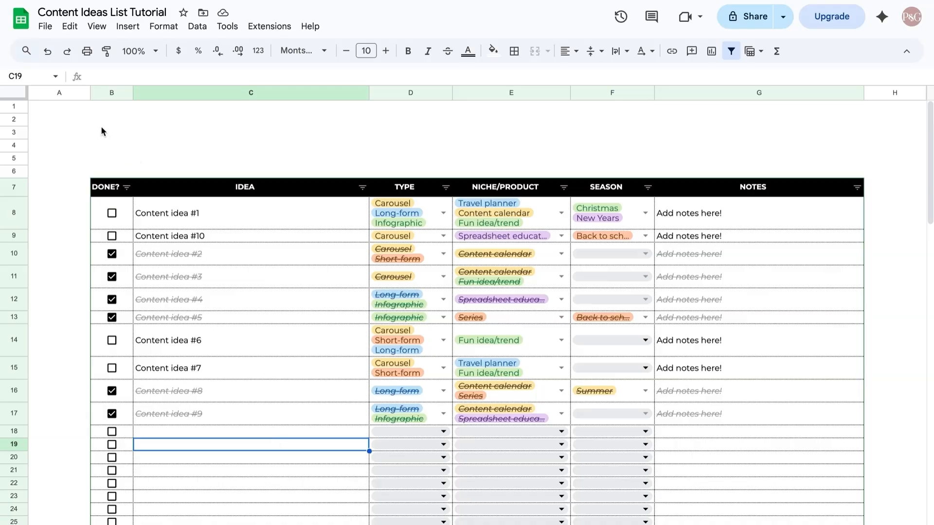
Merge cells B3:C5 above the table and enter the title CONTENT IDEAS in the merged cell
{"action": "left_click_drag", "start_coordinate": [101, 129], "coordinate": [182, 166]}
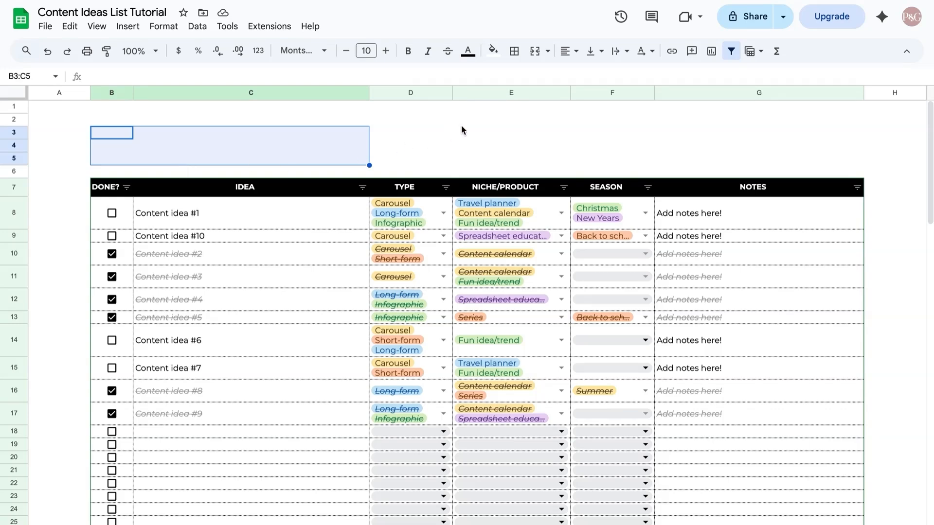
{"action": "left_click", "coordinate": [535, 52]}
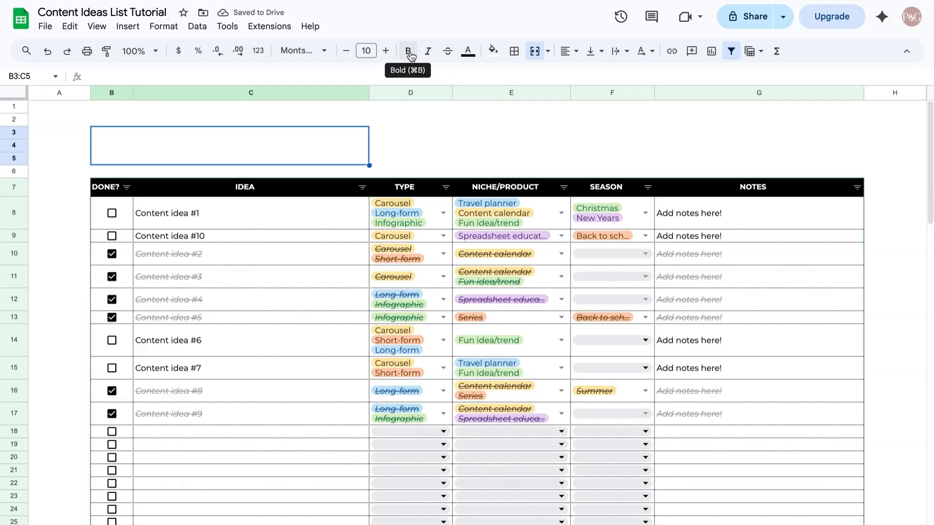
{"action": "type", "text": "CONTENT IDEAS"}
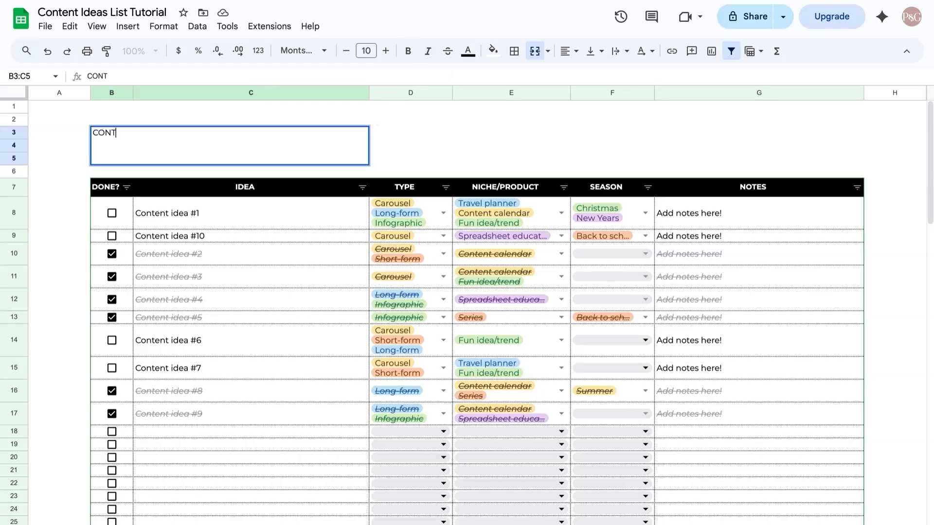
{"action": "key", "text": "Return"}
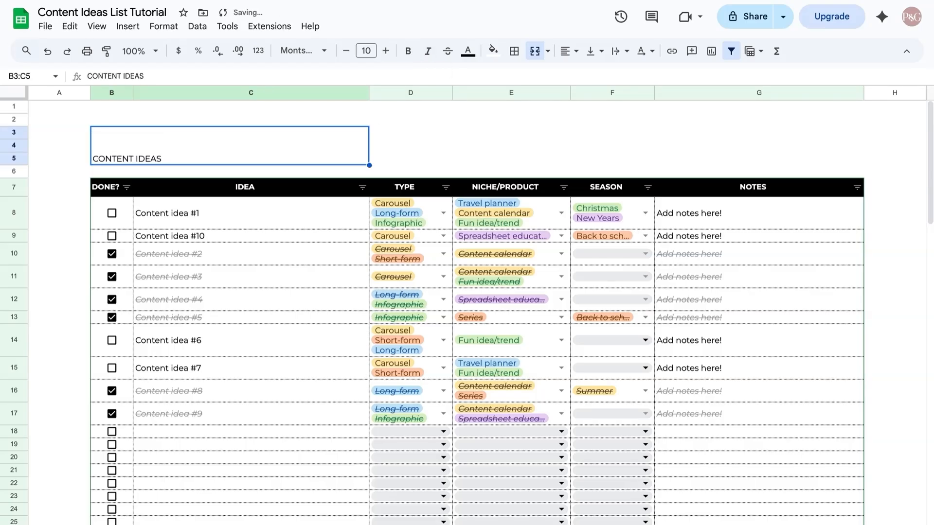
Set the CONTENT IDEAS title in the Georgia font at size 19
{"action": "left_click", "coordinate": [295, 58]}
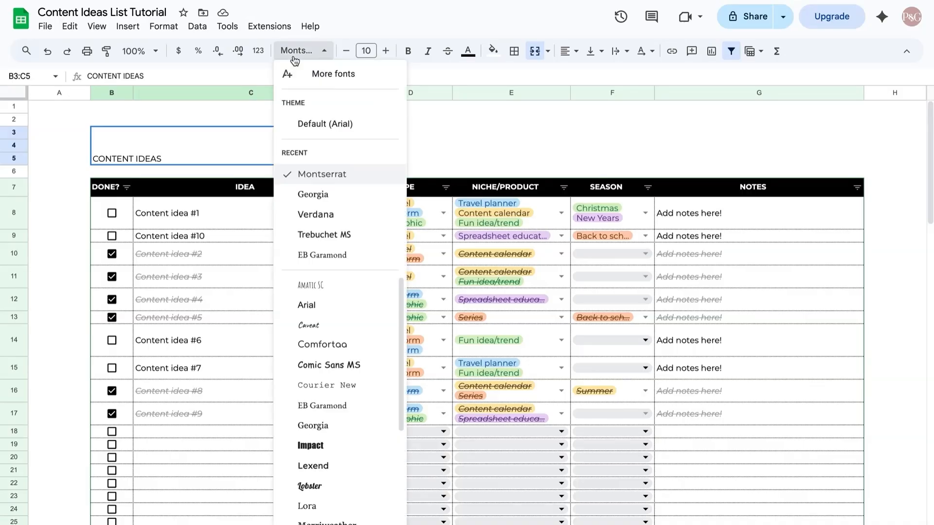
{"action": "left_click", "coordinate": [320, 196]}
{"action": "left_click", "coordinate": [385, 51]}
{"action": "left_click", "coordinate": [385, 51]}
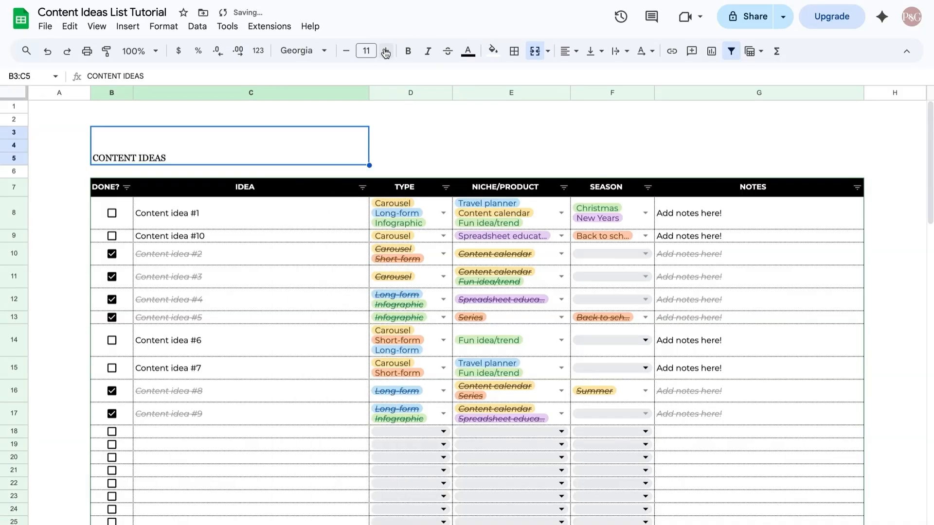
{"action": "left_click", "coordinate": [385, 51]}
{"action": "left_click", "coordinate": [385, 52]}
{"action": "left_click", "coordinate": [385, 52]}
{"action": "left_click", "coordinate": [385, 52]}
{"action": "left_click", "coordinate": [386, 51]}
{"action": "left_click", "coordinate": [386, 52]}
{"action": "left_click", "coordinate": [386, 52]}
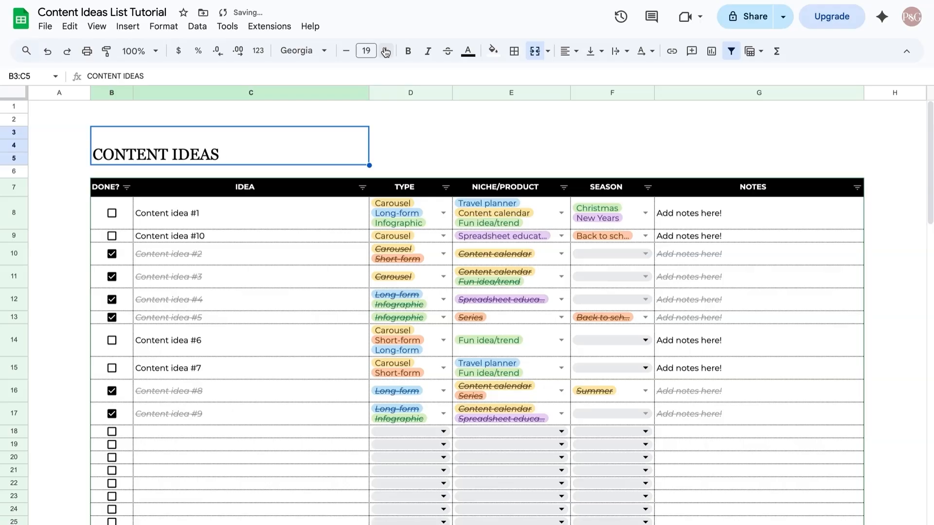
Align the CONTENT IDEAS title vertically to the middle of its merged cell
{"action": "left_click", "coordinate": [592, 53]}
{"action": "left_click", "coordinate": [612, 76]}
{"action": "left_click", "coordinate": [258, 446]}
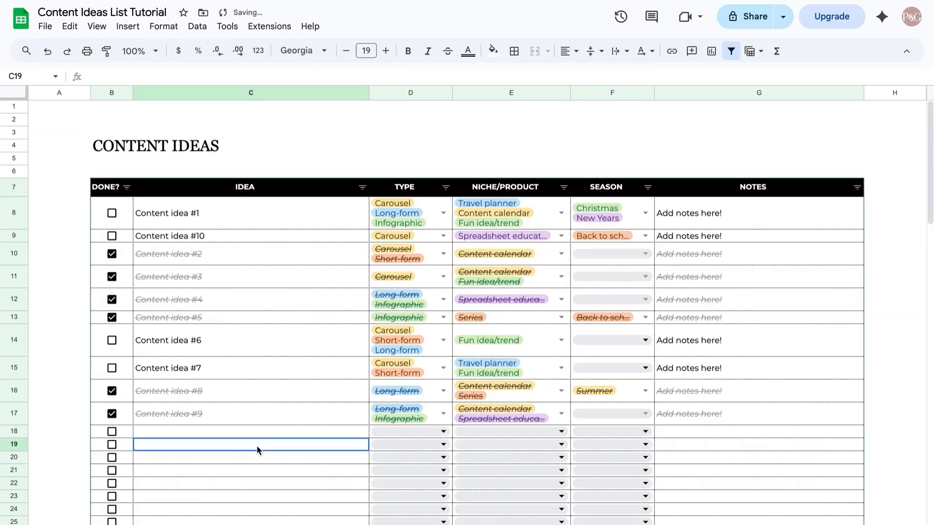
{"action": "left_click", "coordinate": [244, 484]}
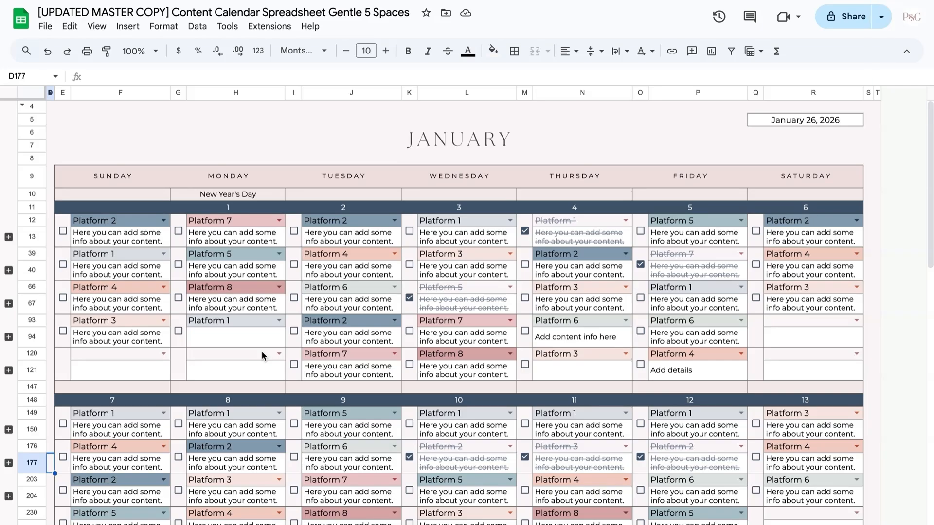
In the Content Calendar spreadsheet, expand the post details below row 40 for viewing and collapse them again
{"action": "left_click", "coordinate": [8, 271]}
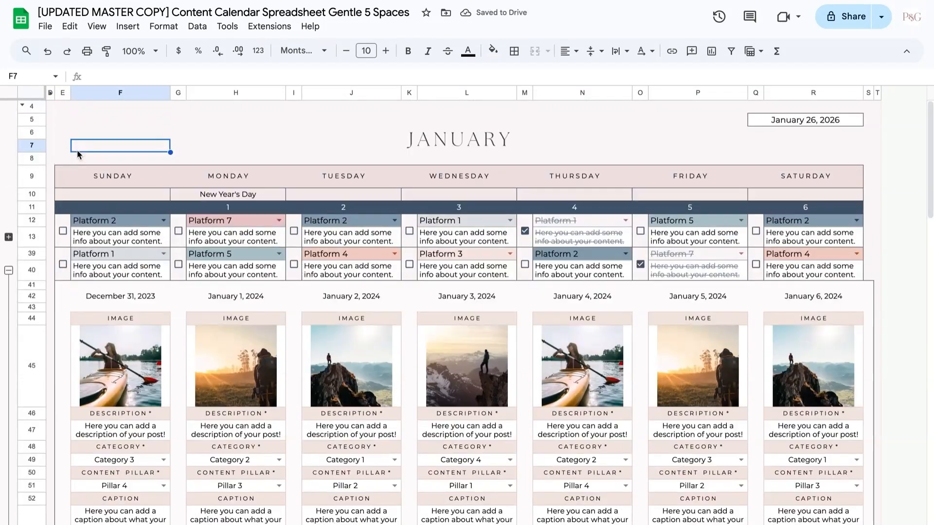
{"action": "left_click", "coordinate": [9, 270]}
Tick the checkboxes of two posts on January 8 and one on January 9, and undo all three ticks
{"action": "scroll", "coordinate": [9, 270], "scroll_direction": "down", "scroll_amount": 3}
{"action": "left_click", "coordinate": [178, 351]}
{"action": "left_click", "coordinate": [178, 385]}
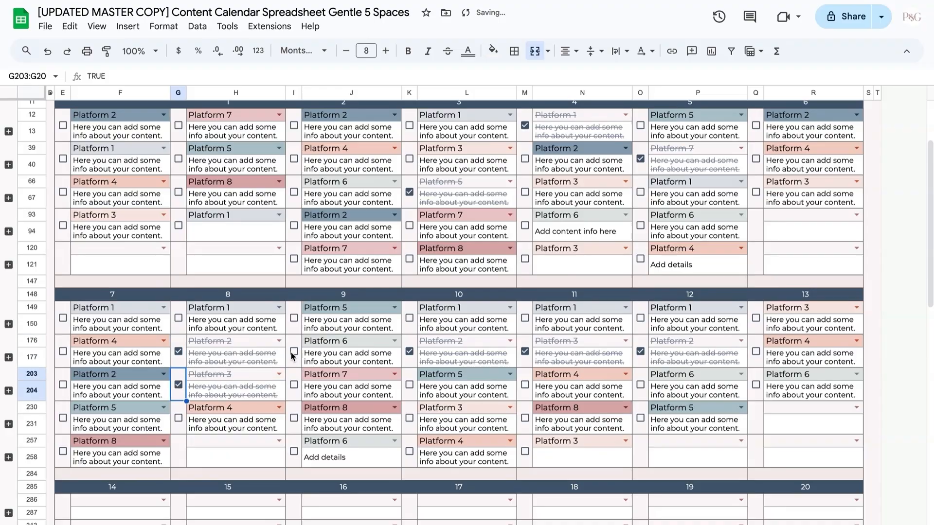
{"action": "left_click", "coordinate": [293, 352]}
{"action": "key", "text": "ctrl+z"}
{"action": "key", "text": "ctrl+z"}
{"action": "key", "text": "ctrl+z"}
Expand the grouped rows below row 177 to examine the January 7 to 13 post detail fields, and collapse them
{"action": "left_click", "coordinate": [9, 358]}
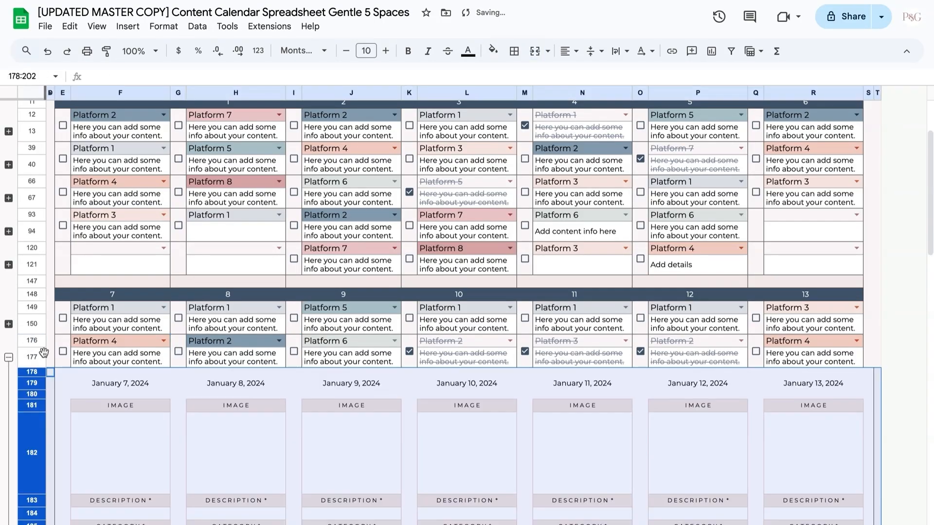
{"action": "scroll", "coordinate": [284, 434], "scroll_direction": "down", "scroll_amount": 4}
{"action": "scroll", "coordinate": [285, 434], "scroll_direction": "up", "scroll_amount": 5}
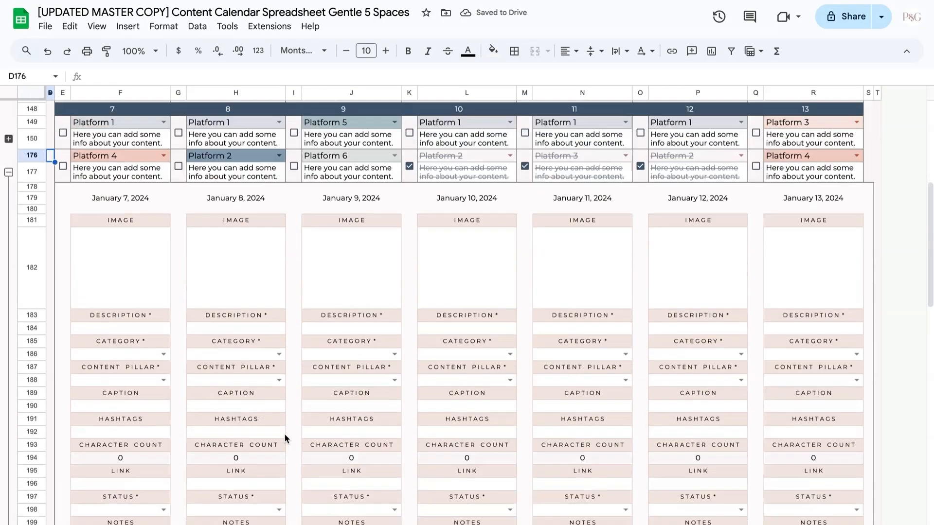
{"action": "left_click", "coordinate": [9, 284]}
{"action": "scroll", "coordinate": [4, 311], "scroll_direction": "up", "scroll_amount": 5}
{"action": "scroll", "coordinate": [5, 311], "scroll_direction": "down", "scroll_amount": 3}
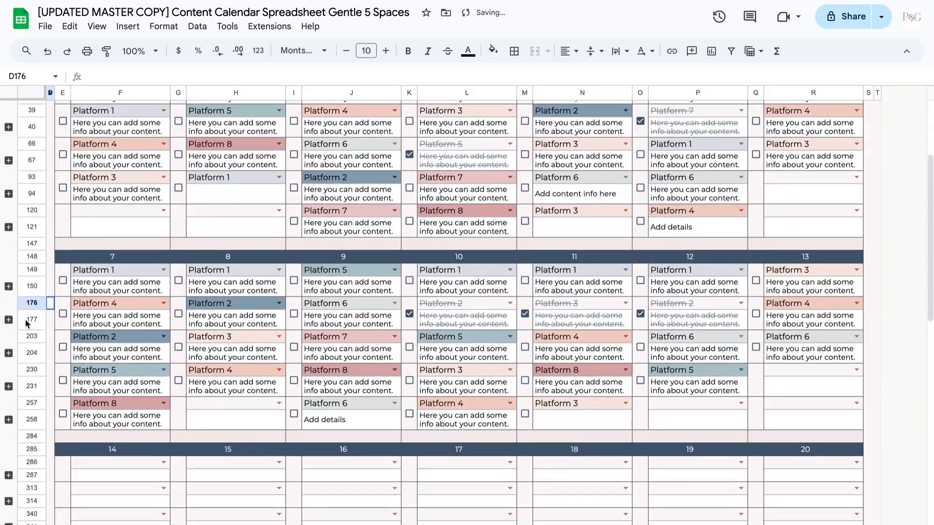